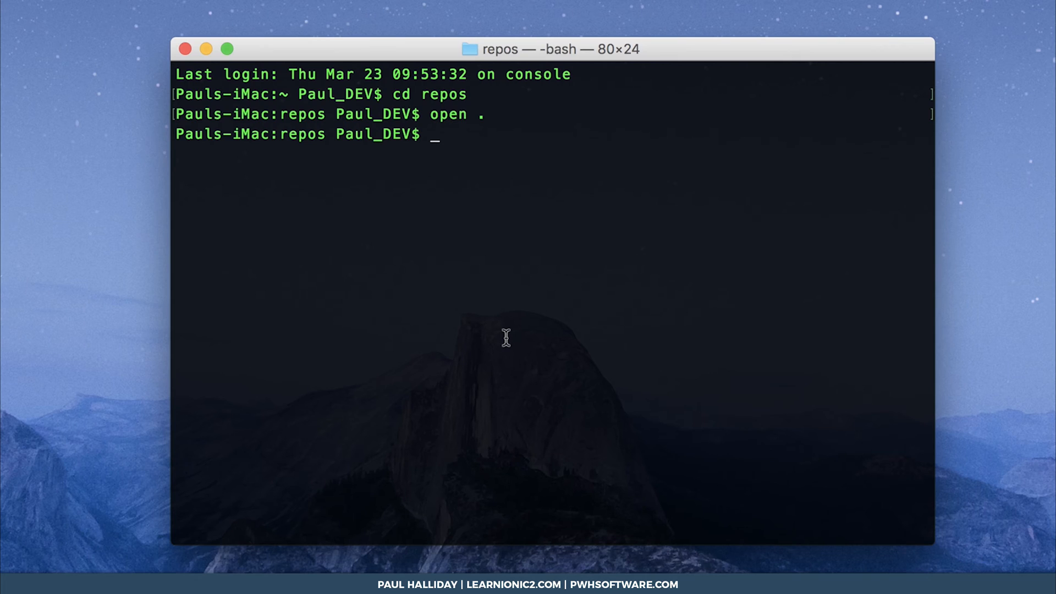
{"action": "type", "text": "npm install nativ"}
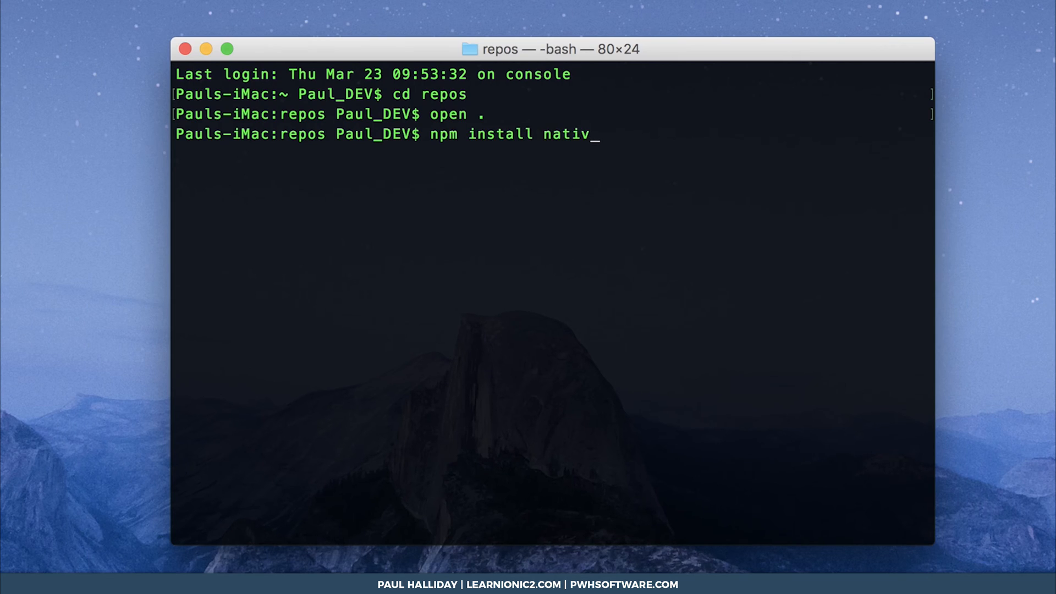
{"action": "type", "text": "escript -g"}
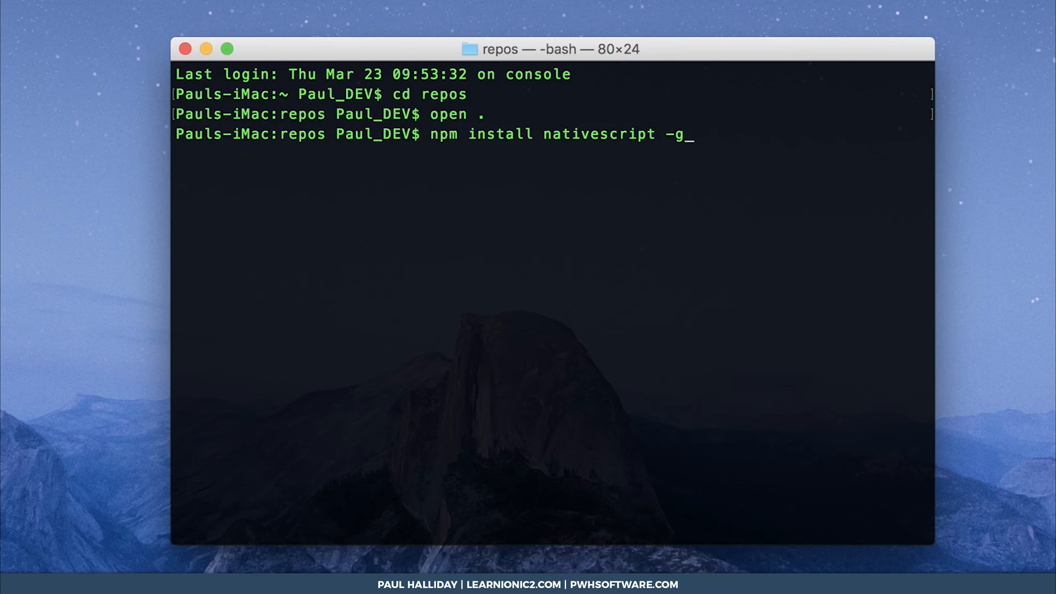
Discard the install command and run tns create smsPhone with the Angular tutorial template.
{"action": "key", "text": "ctrl+u"}
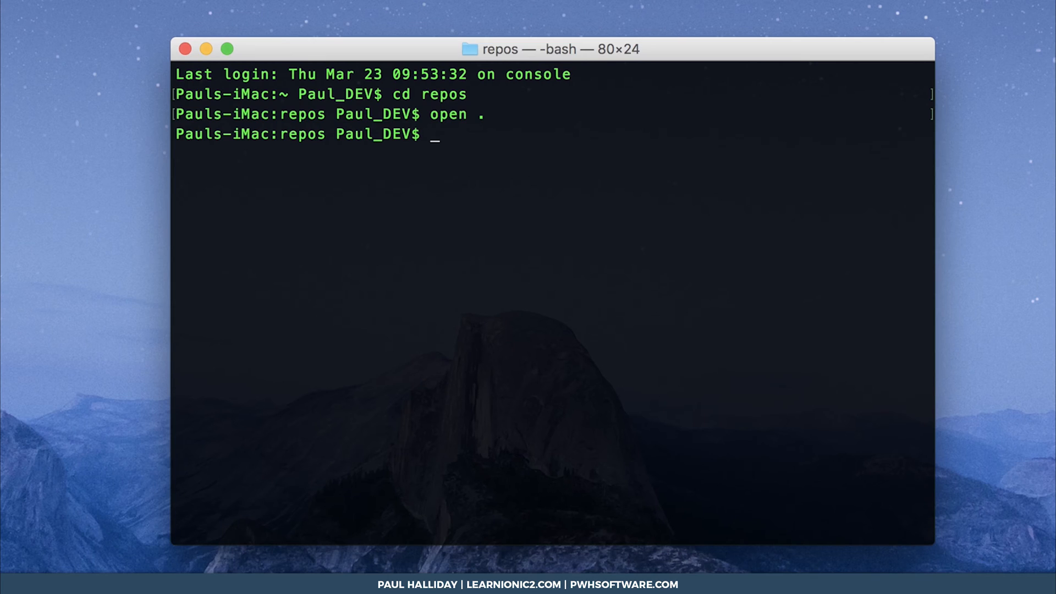
{"action": "type", "text": "tn"}
{"action": "type", "text": "s create smsPho"}
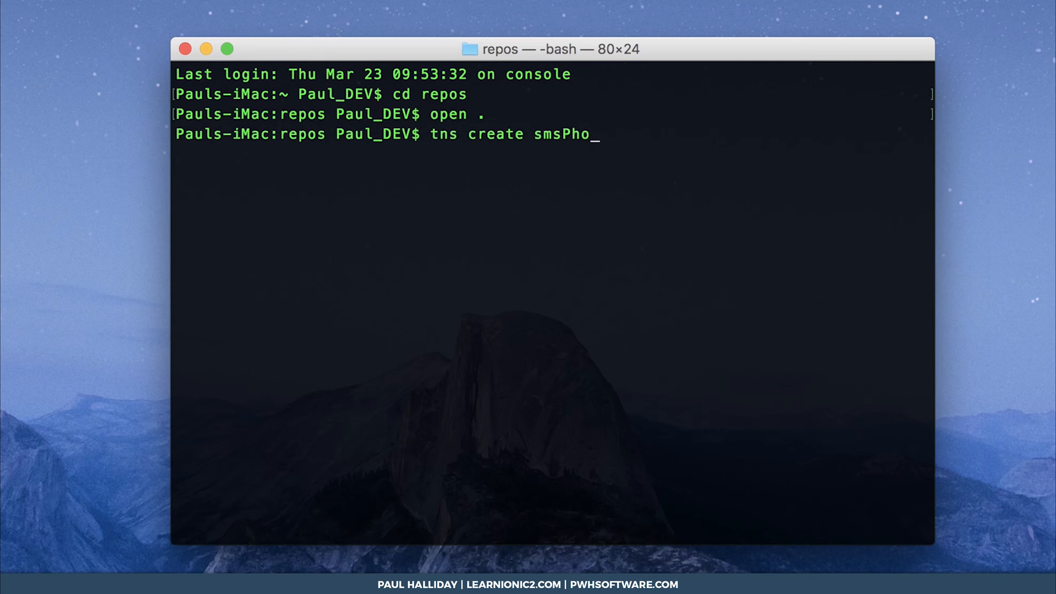
{"action": "type", "text": "ne "}
{"action": "type", "text": "--"}
{"action": "type", "text": "templa"}
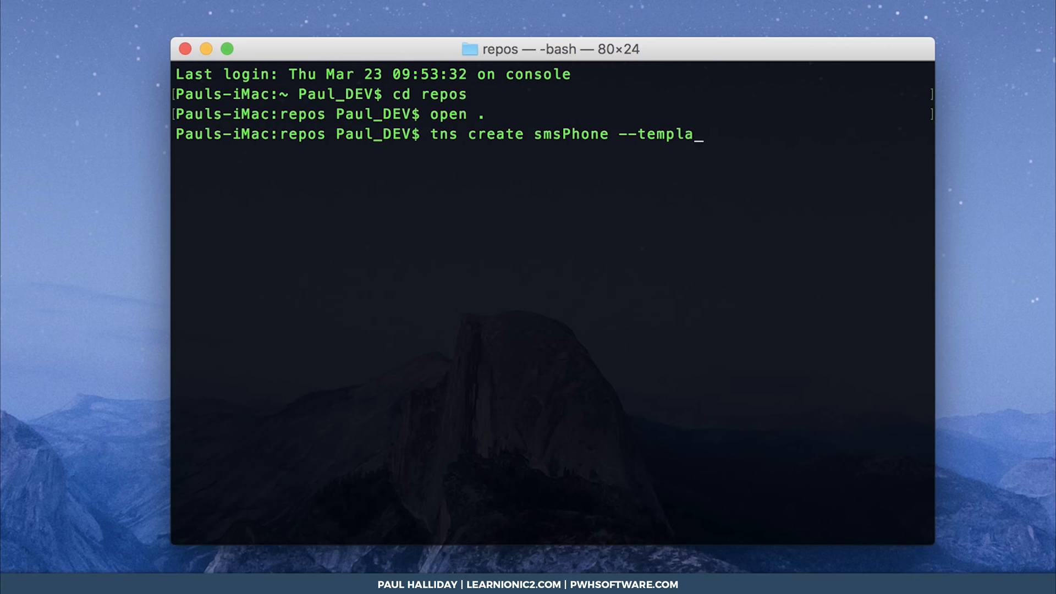
{"action": "type", "text": "te natives"}
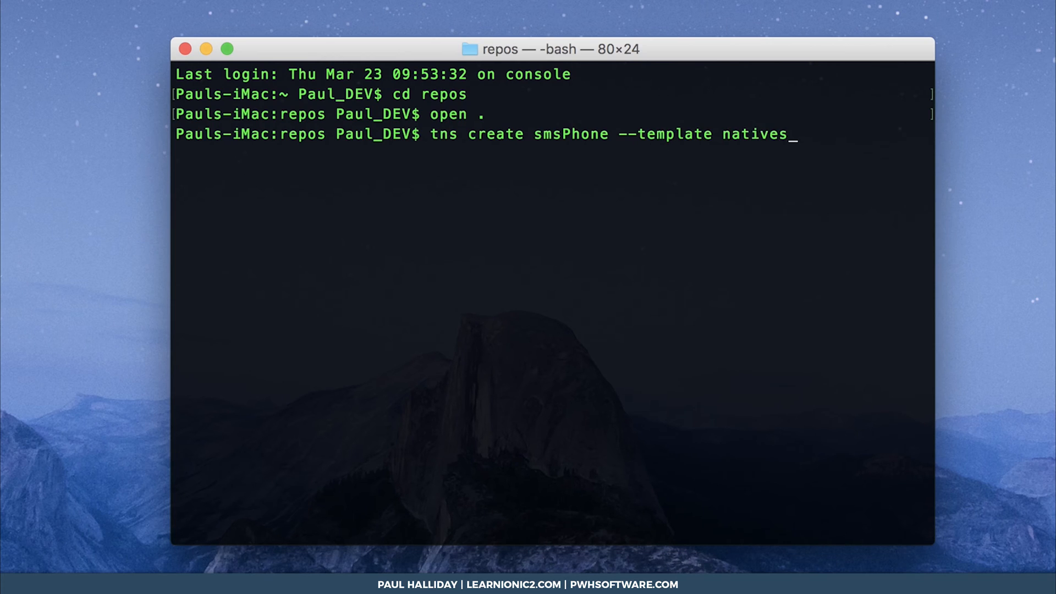
{"action": "type", "text": "cript-templa"}
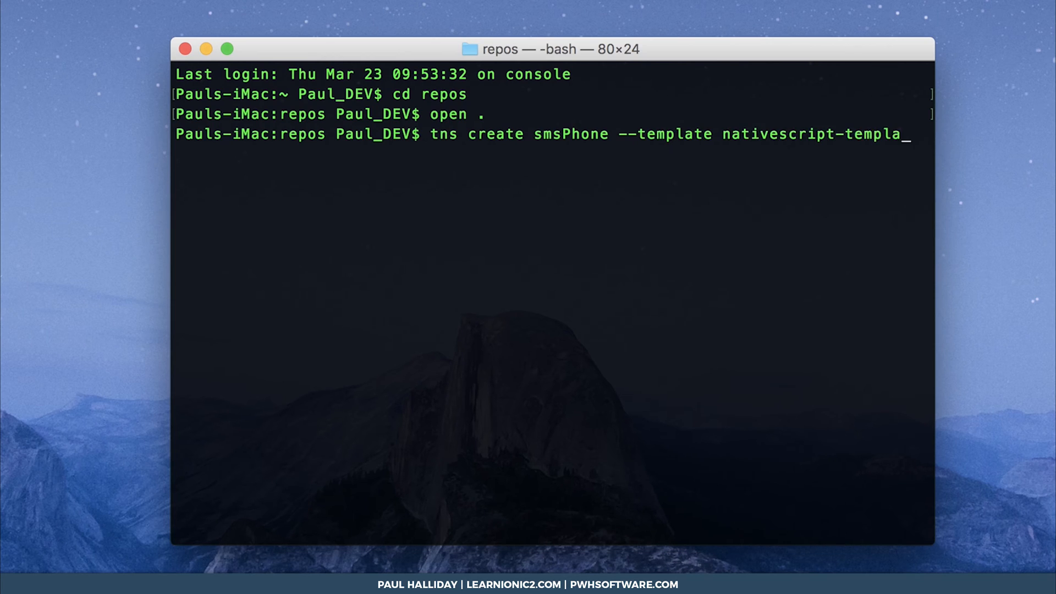
{"action": "type", "text": "te-ng-tuto"}
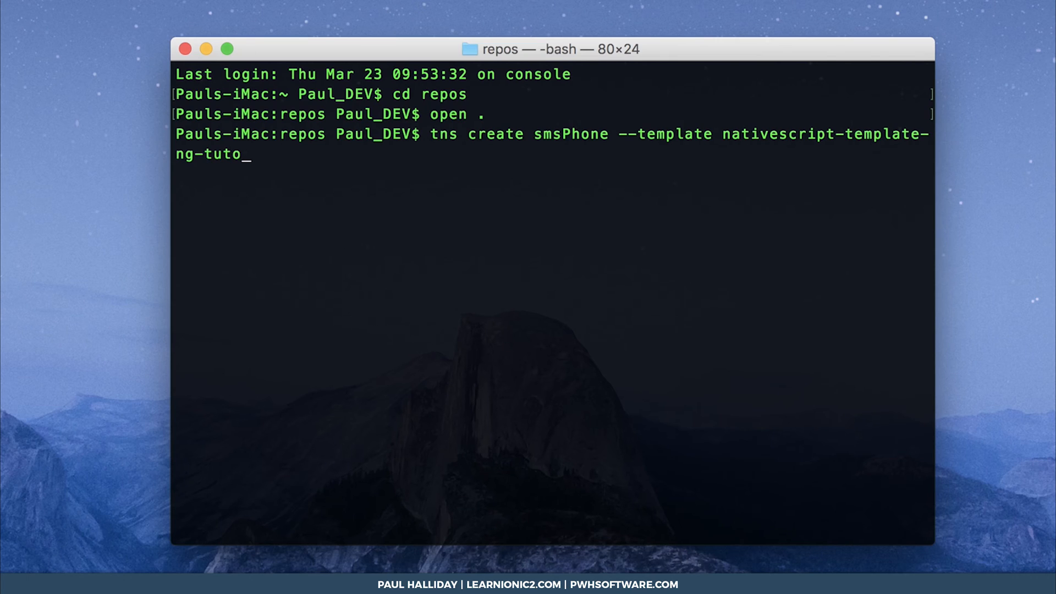
{"action": "type", "text": "rial"}
{"action": "key", "text": "Return"}
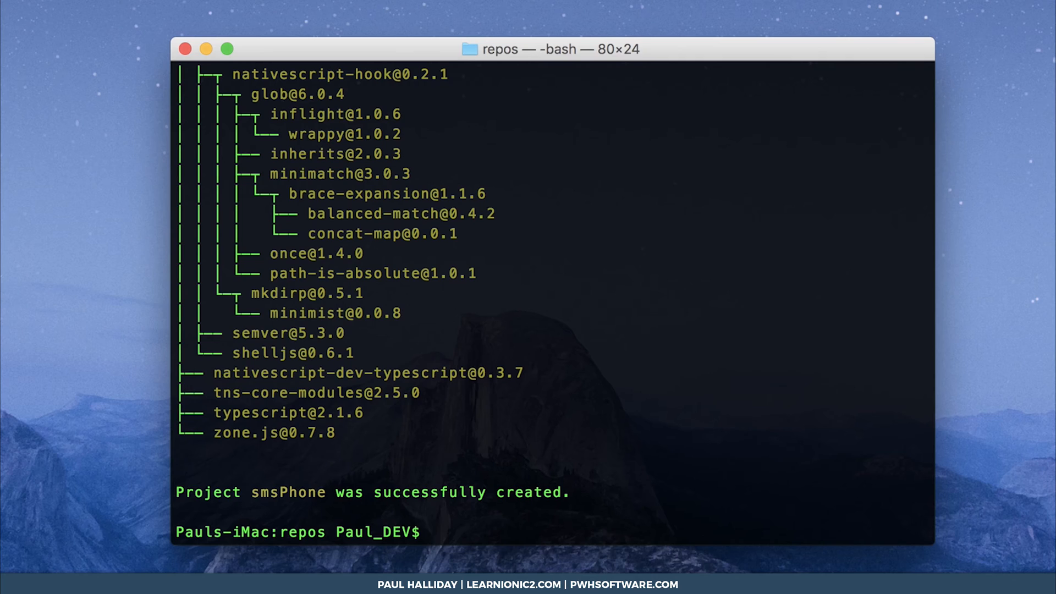
{"action": "type", "text": "c"}
{"action": "type", "text": "d smsPhone"}
Move into smsPhone and run tns plugin add nativescript-phone.
{"action": "key", "text": "Return"}
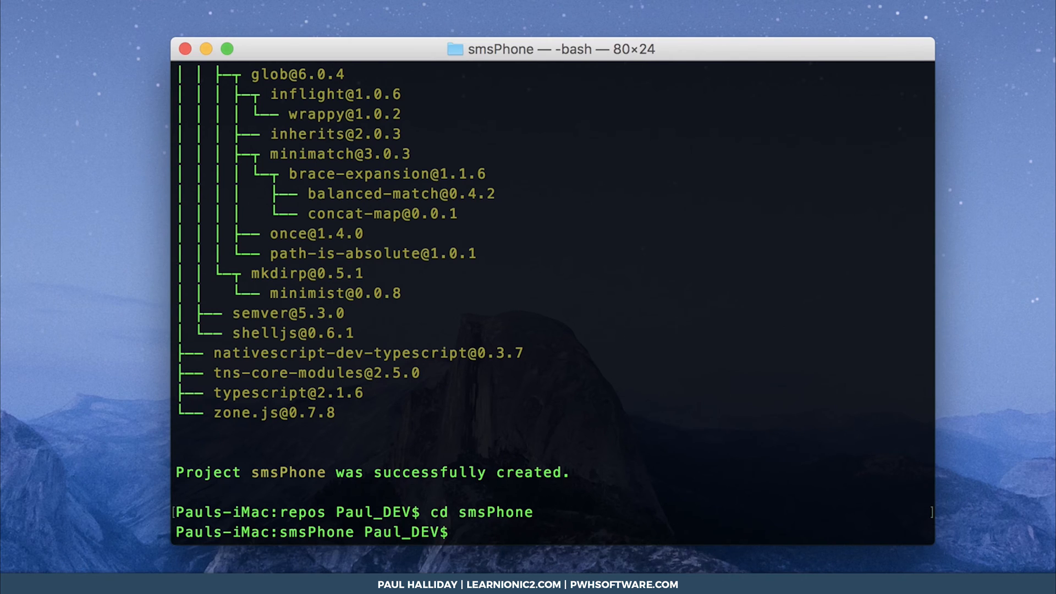
{"action": "type", "text": "tns pliug"}
{"action": "type", "text": "i"}
{"action": "key", "text": "BackSpace"}
{"action": "key", "text": "BackSpace"}
{"action": "key", "text": "BackSpace"}
{"action": "type", "text": "ugin add"}
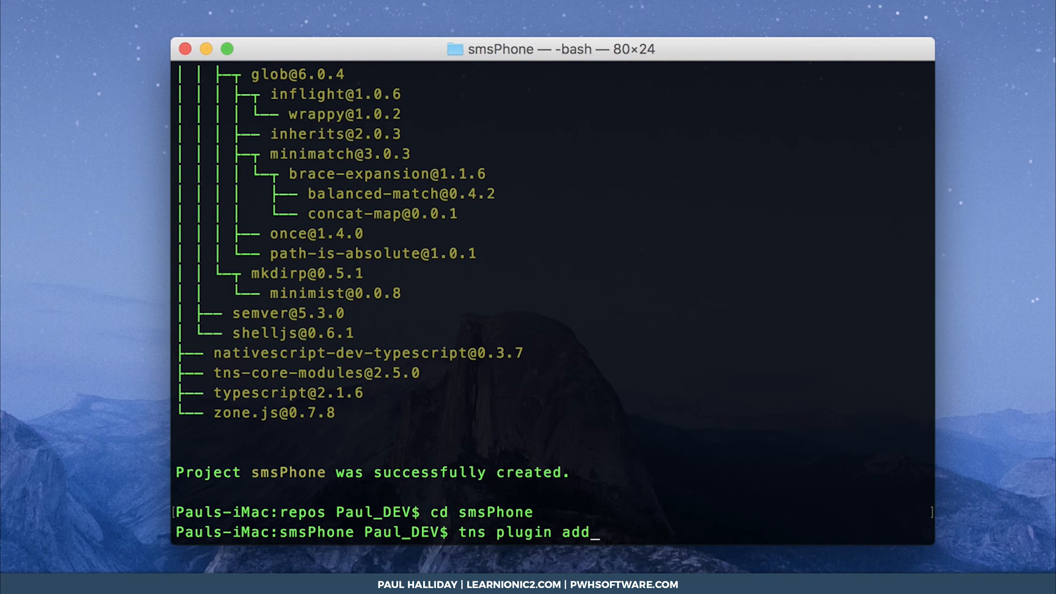
{"action": "type", "text": " nativescript-ph"}
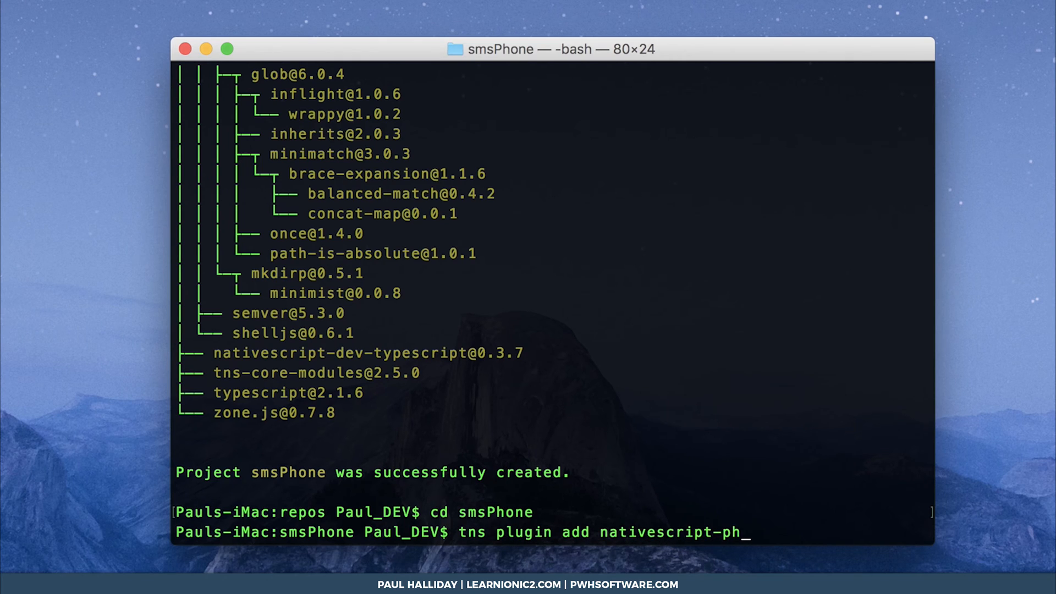
{"action": "type", "text": "one"}
{"action": "key", "text": "Return"}
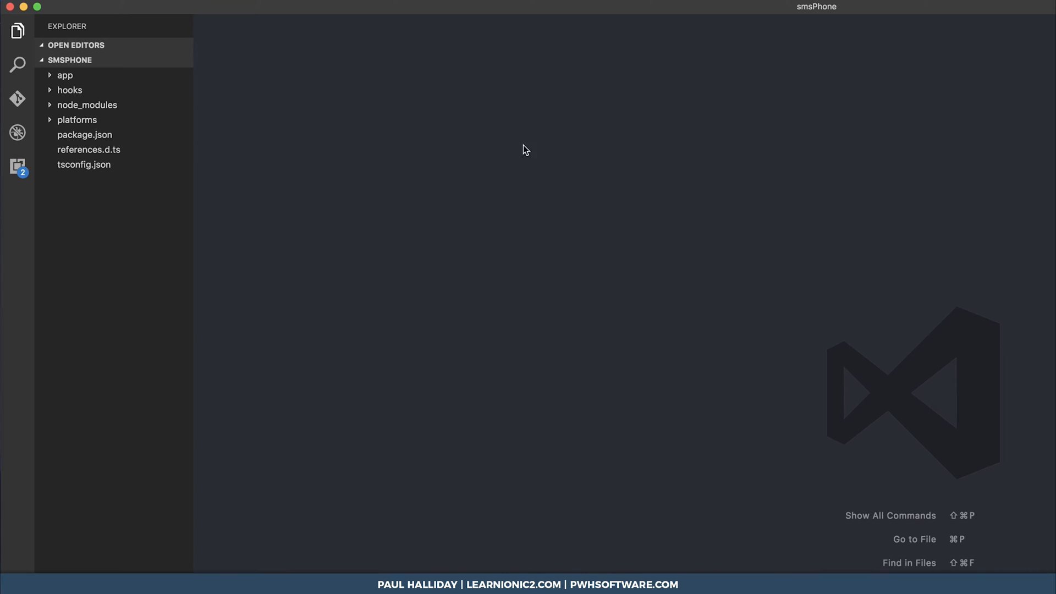
Expand the app folder and review app.module.ts, app.css and app.component.ts in turn.
{"action": "mouse_move", "coordinate": [116, 60]}
{"action": "left_click", "coordinate": [159, 76]}
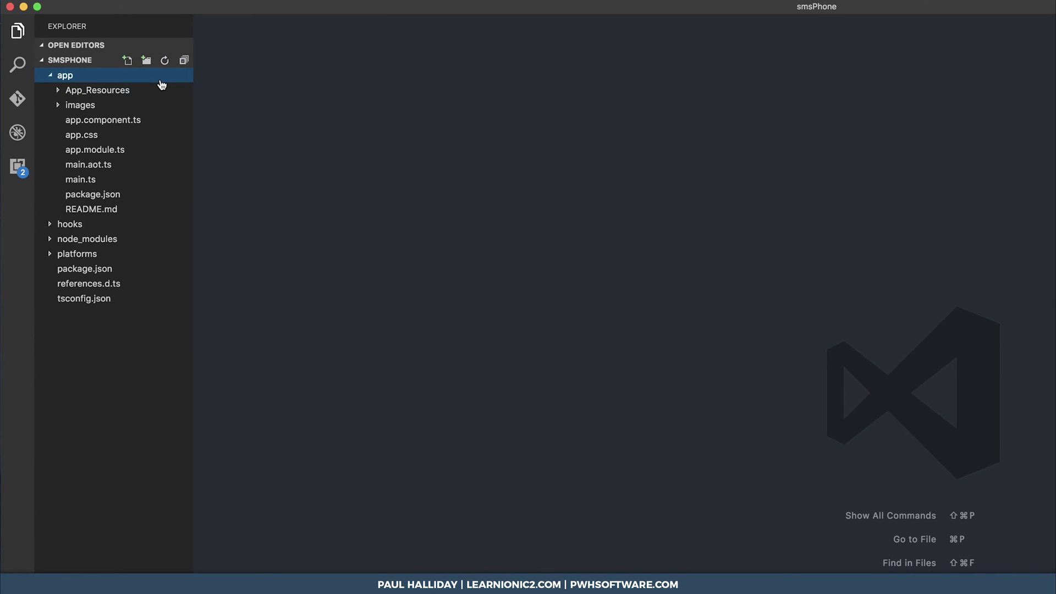
{"action": "left_click", "coordinate": [172, 151]}
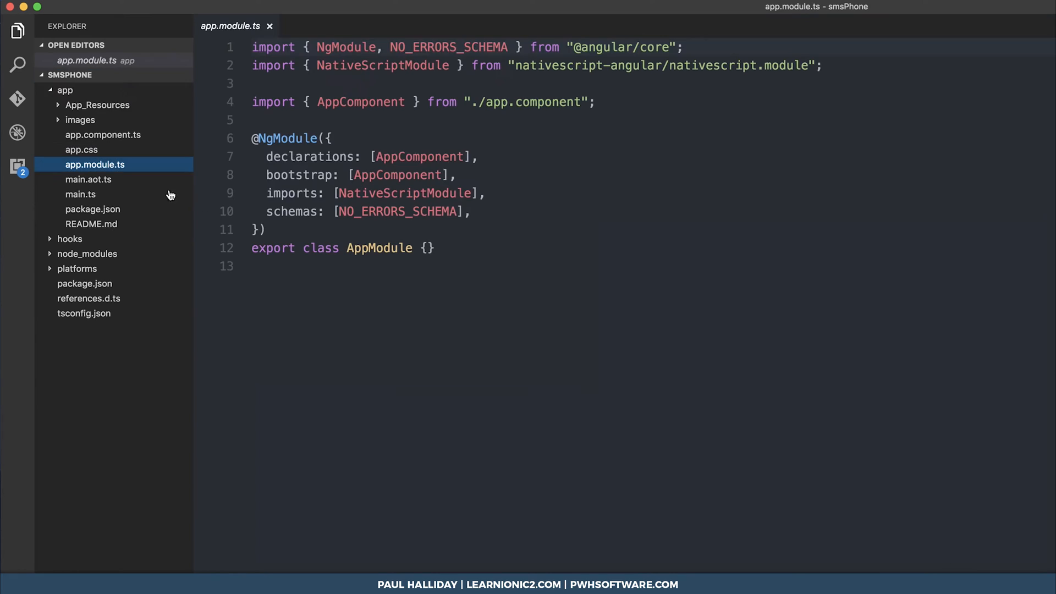
{"action": "left_click_drag", "start_coordinate": [446, 248], "coordinate": [469, 170]}
{"action": "key", "text": "super+a"}
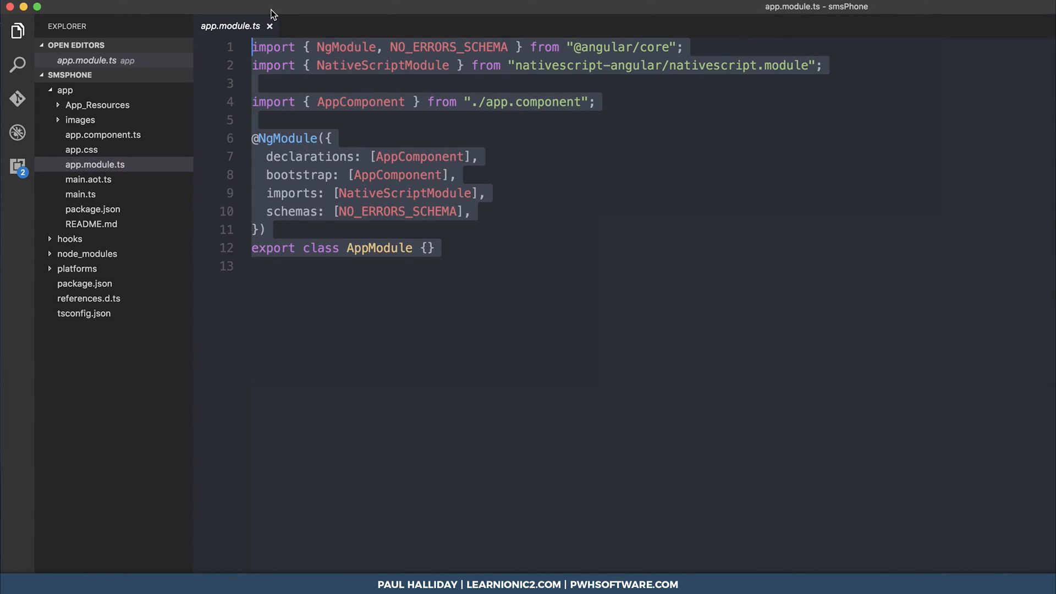
{"action": "left_click", "coordinate": [512, 247]}
{"action": "left_click", "coordinate": [81, 149]}
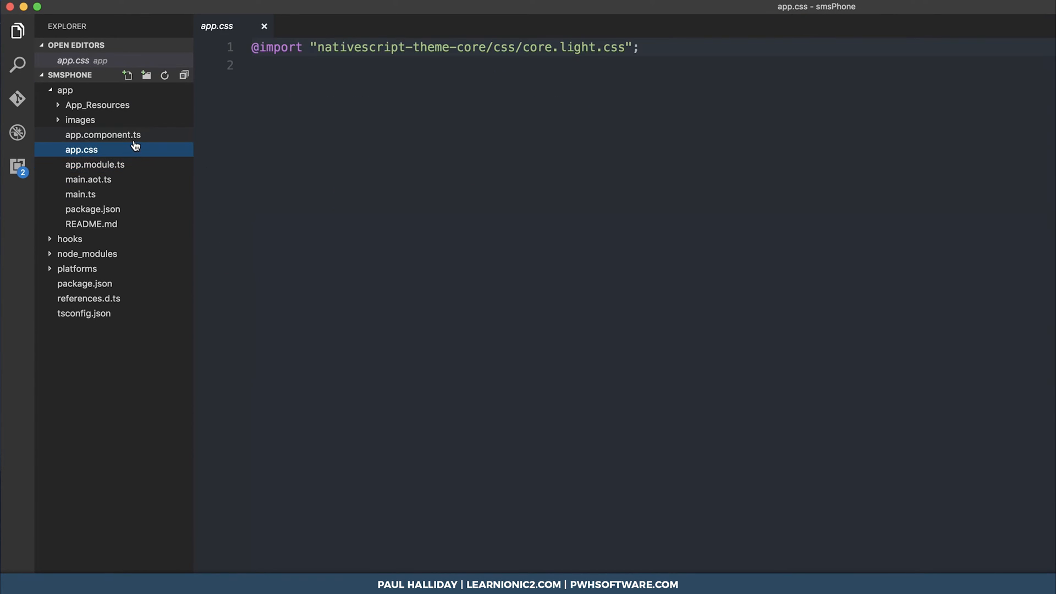
{"action": "left_click", "coordinate": [102, 135]}
{"action": "key", "text": "super+a"}
{"action": "left_click", "coordinate": [602, 307]}
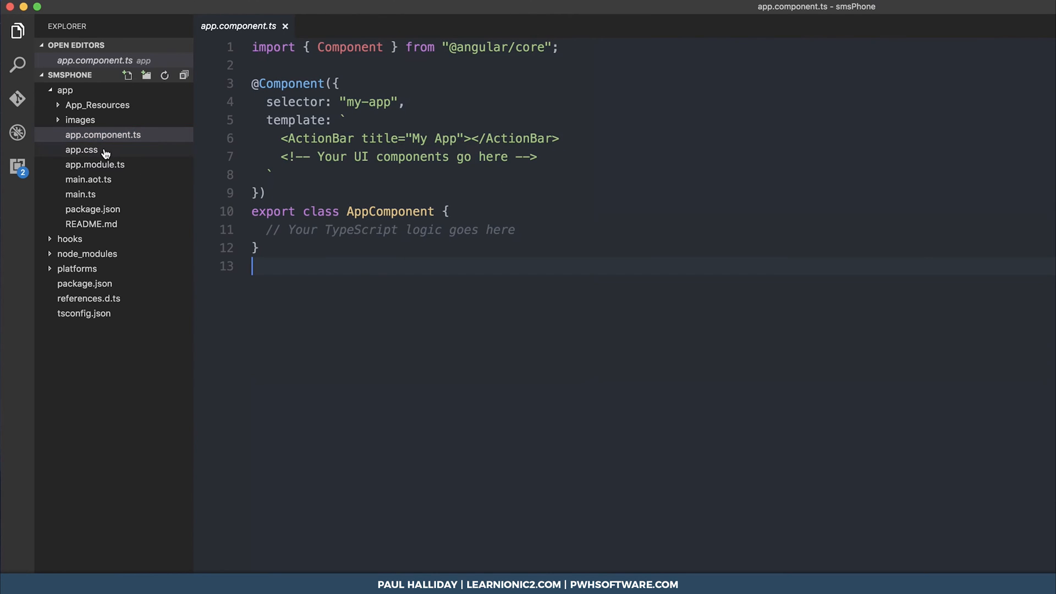
{"action": "left_click", "coordinate": [80, 149]}
{"action": "key", "text": "super+a"}
{"action": "left_click", "coordinate": [94, 165]}
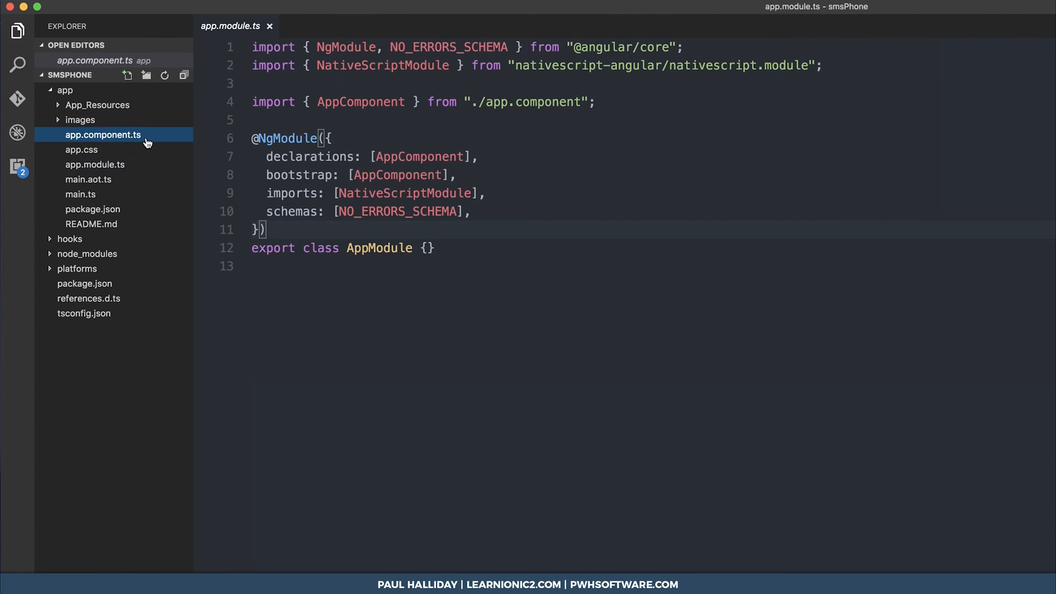
{"action": "left_click", "coordinate": [103, 135]}
Highlight the component code and its placeholder UI comment on lines 7-8 for review.
{"action": "left_click_drag", "start_coordinate": [578, 288], "coordinate": [242, 9]}
{"action": "left_click", "coordinate": [434, 160]}
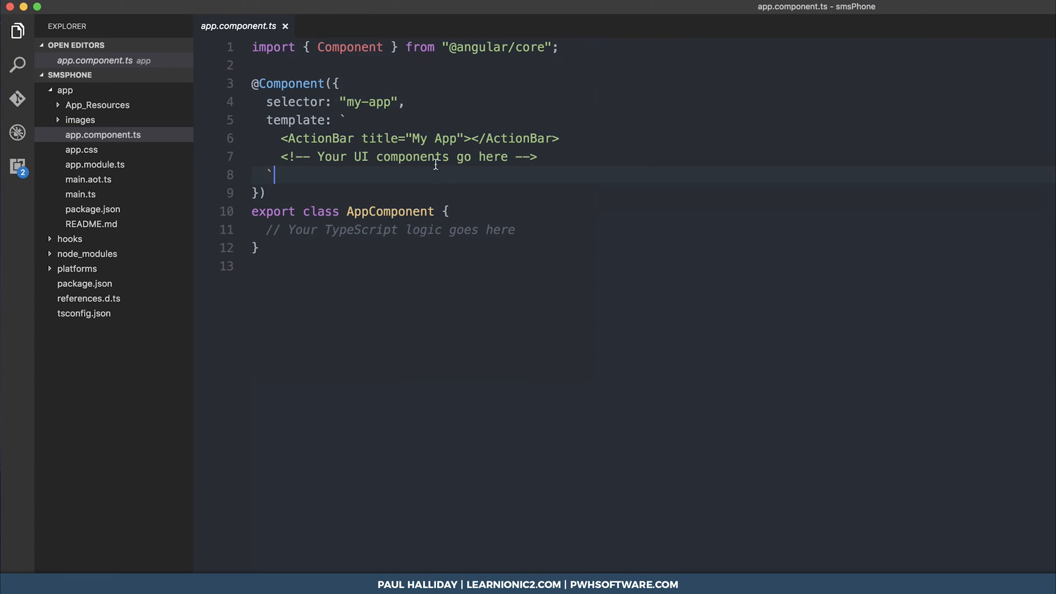
{"action": "left_click_drag", "start_coordinate": [545, 157], "coordinate": [734, 144]}
{"action": "left_click", "coordinate": [699, 167]}
{"action": "mouse_move", "coordinate": [538, 157]}
{"action": "left_mouse_down"}
{"action": "mouse_move", "coordinate": [247, 157]}
{"action": "mouse_move", "coordinate": [520, 157]}
{"action": "left_mouse_up"}
{"action": "left_click", "coordinate": [289, 162]}
{"action": "left_click_drag", "start_coordinate": [698, 167], "coordinate": [264, 175]}
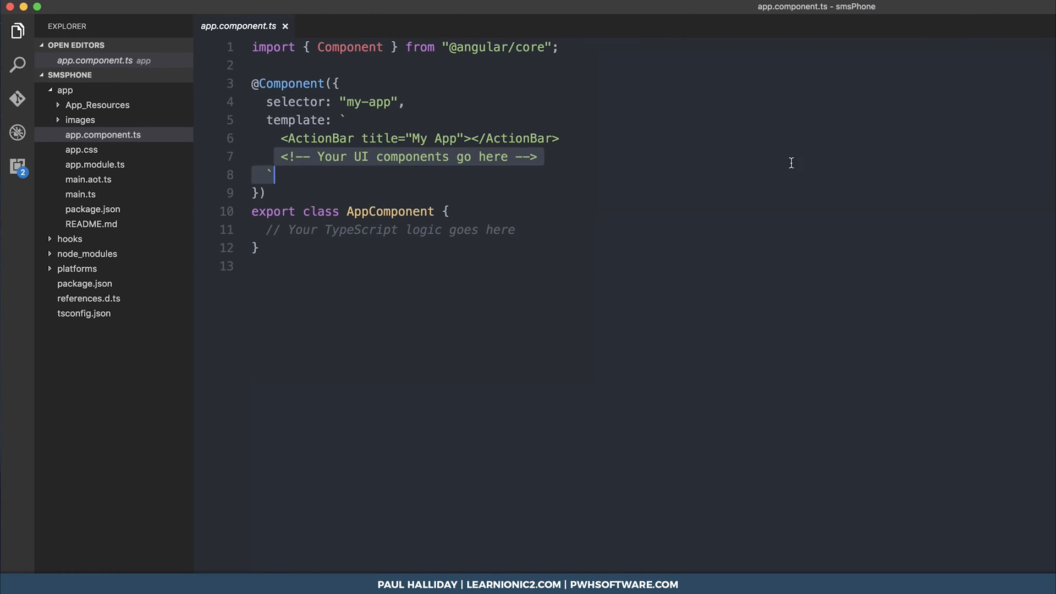
{"action": "left_click", "coordinate": [790, 162]}
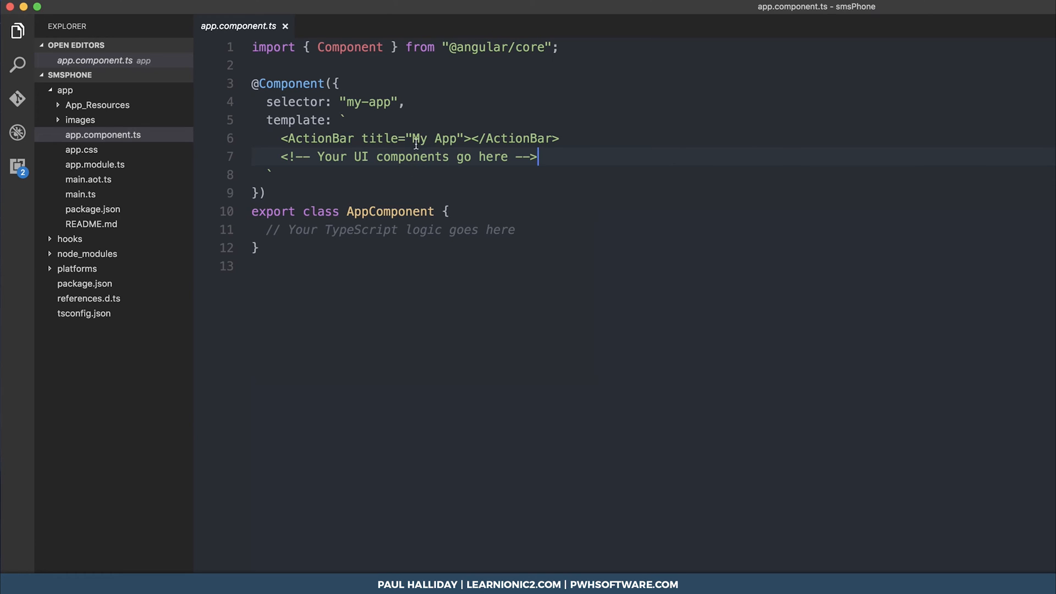
Retitle the ActionBar 'NativeScript SMS and Phone' and replace the comment with a StackLayout tag pair.
{"action": "left_click_drag", "start_coordinate": [413, 138], "coordinate": [459, 138]}
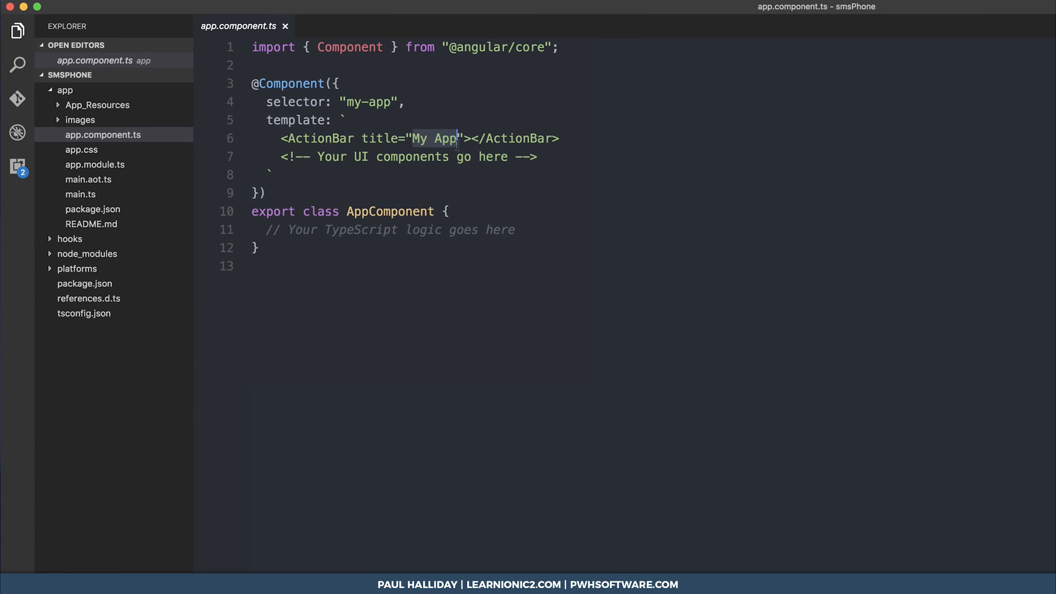
{"action": "type", "text": "NativeScript SMS"}
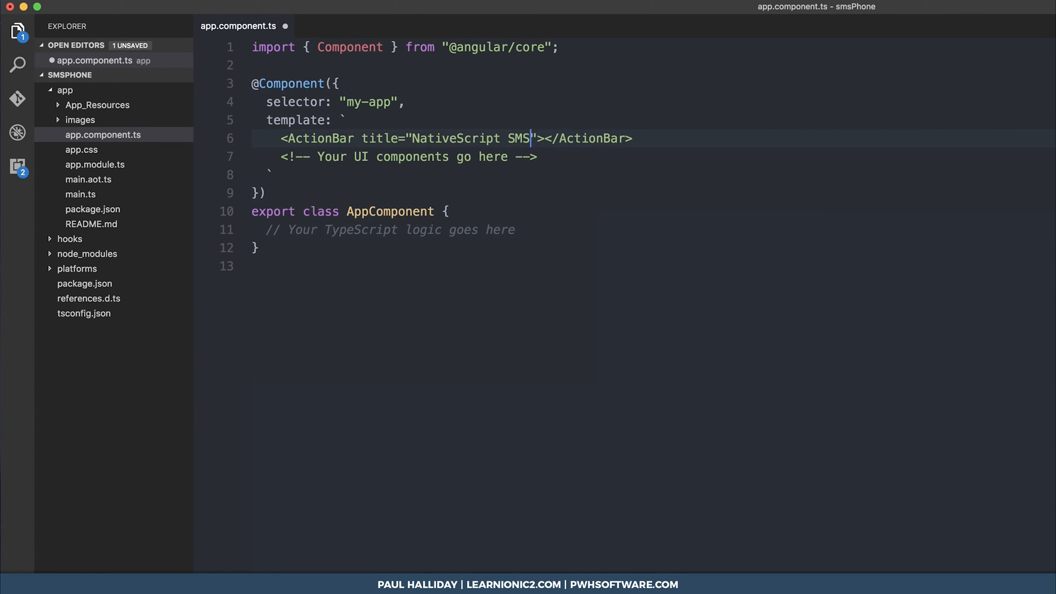
{"action": "type", "text": " and Phone"}
{"action": "left_click_drag", "start_coordinate": [538, 157], "coordinate": [281, 157]}
{"action": "type", "text": "<"}
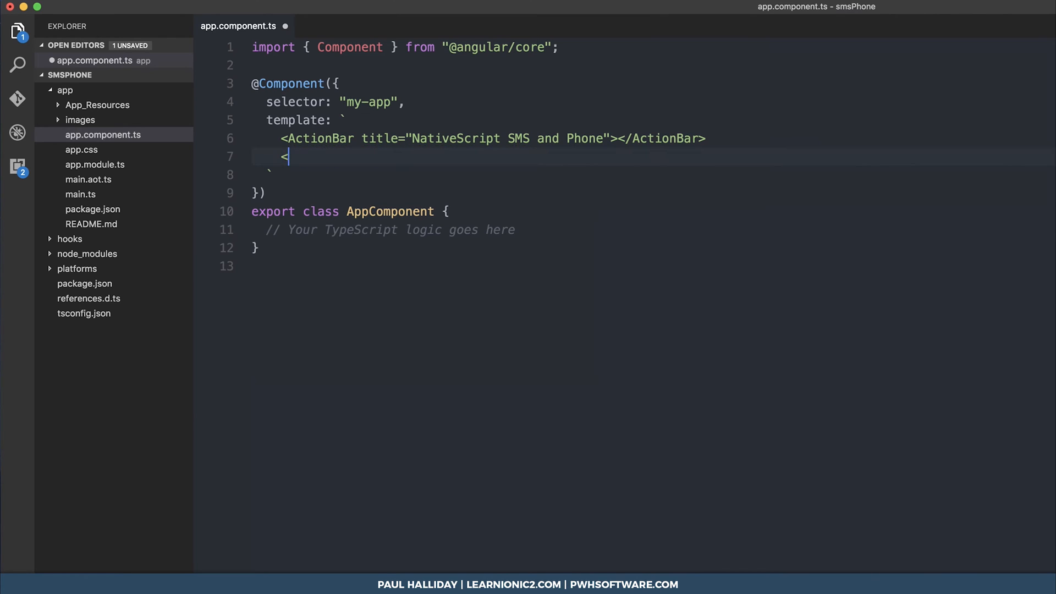
{"action": "type", "text": "StackLayout>"}
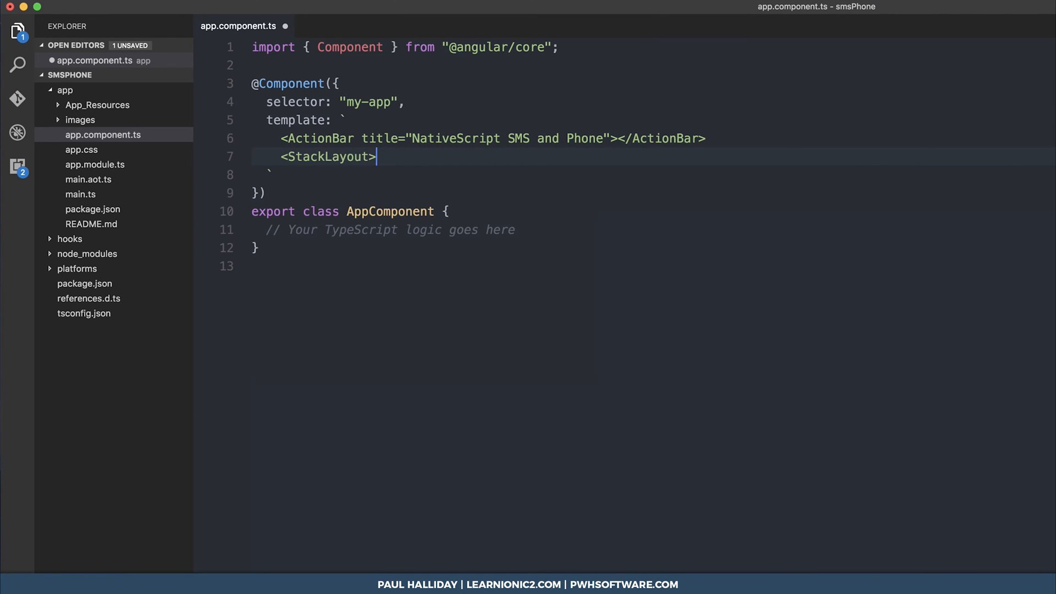
{"action": "key", "text": "Return"}
{"action": "key", "text": "Return"}
{"action": "type", "text": "</Stack"}
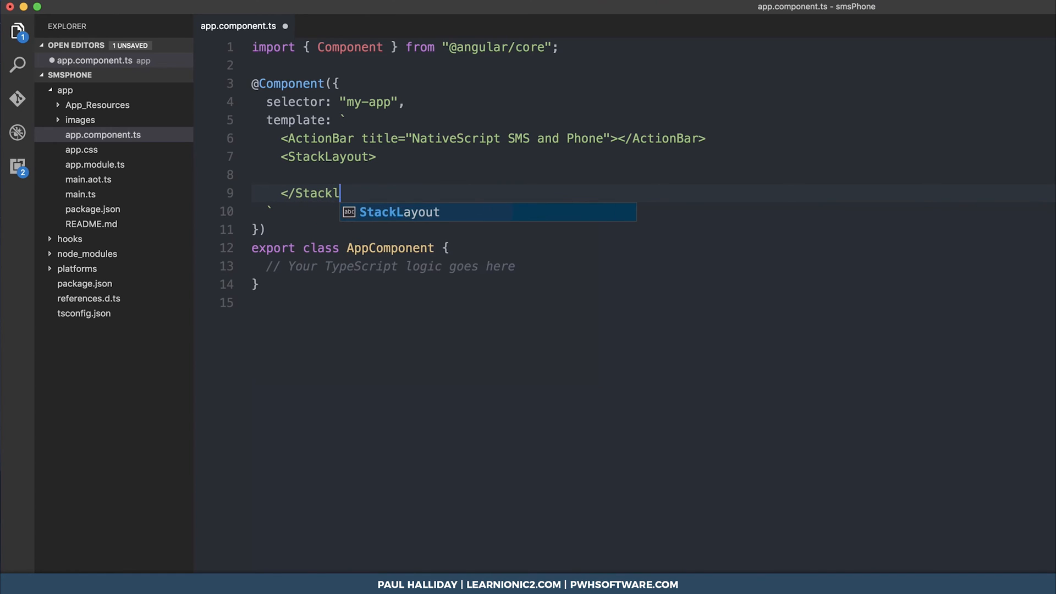
{"action": "key", "text": "Tab"}
{"action": "type", "text": ">"}
{"action": "key", "text": "Up"}
{"action": "key", "text": "Up"}
Give the StackLayout class p-20 and indent the empty line inside it.
{"action": "key", "text": "End"}
{"action": "key", "text": "Left"}
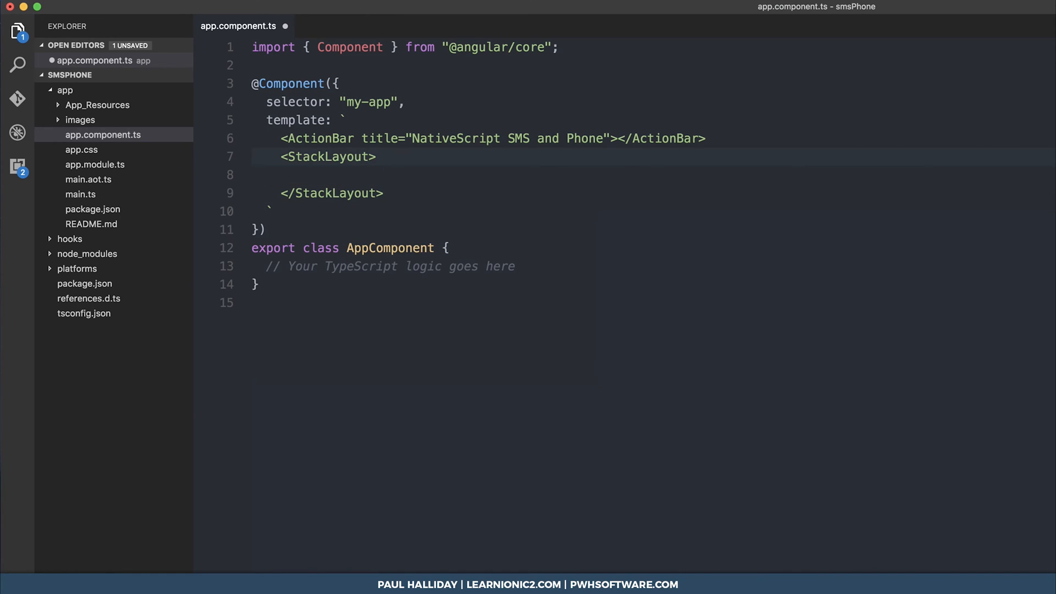
{"action": "type", "text": "class=\"p-20\""}
{"action": "key", "text": "Down"}
{"action": "key", "text": "Tab"}
Add a Label inside the StackLayout prompting the user to TEXT or PHONE.
{"action": "key", "text": "Tab"}
{"action": "key", "text": "Return"}
{"action": "key", "text": "Return"}
{"action": "key", "text": "Up"}
{"action": "type", "text": "L"}
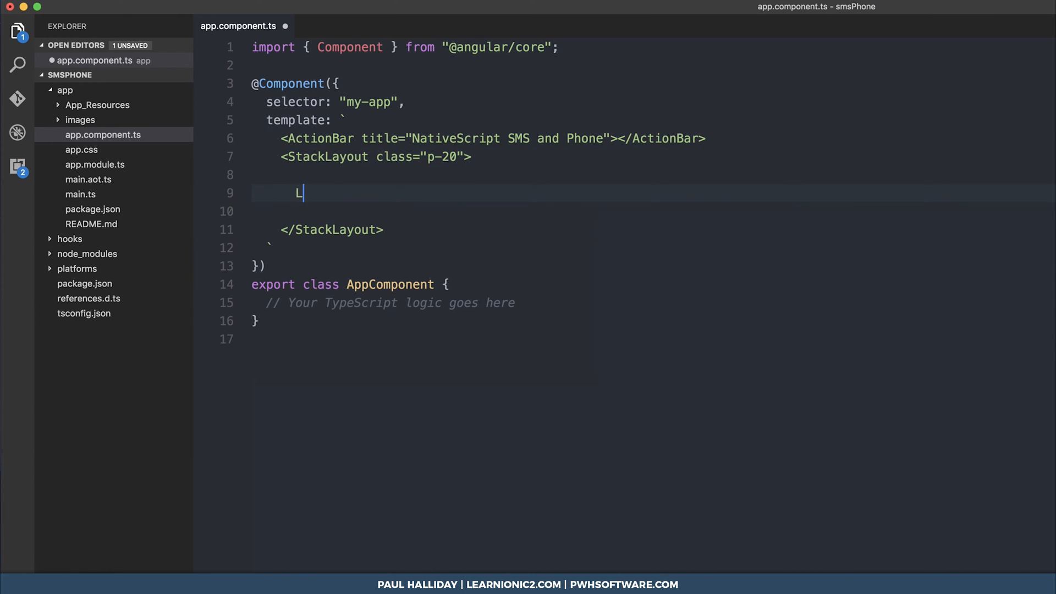
{"action": "type", "text": "abel"}
{"action": "key", "text": "BackSpace"}
{"action": "key", "text": "BackSpace"}
{"action": "key", "text": "BackSpace"}
{"action": "key", "text": "BackSpace"}
{"action": "key", "text": "BackSpace"}
{"action": "type", "text": "<Label>"}
{"action": "key", "text": "BackSpace"}
{"action": "type", "text": "text=\"Select either TEXT or PHONE to continue\""}
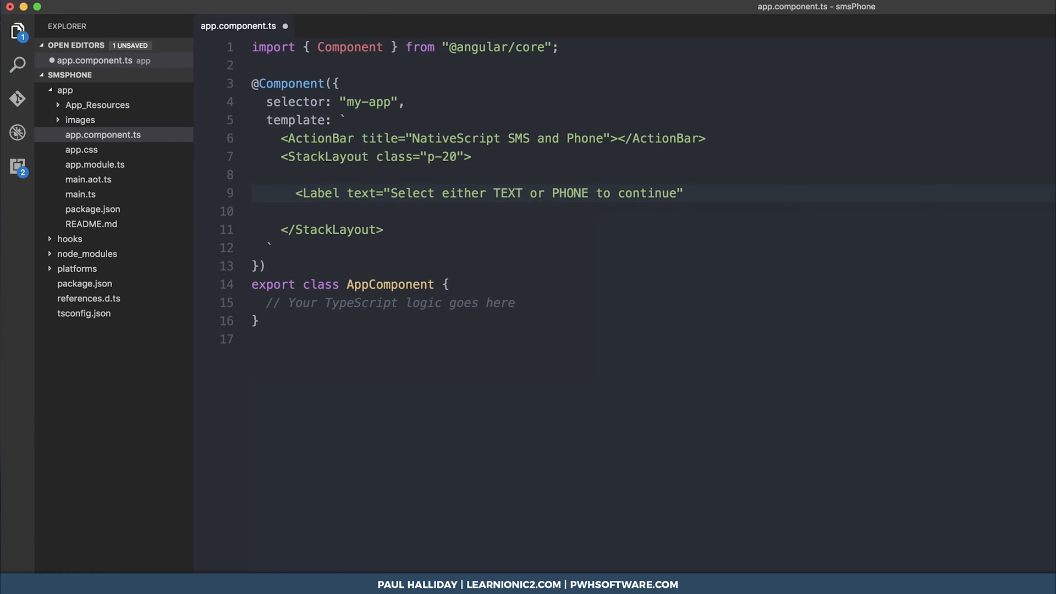
{"action": "type", "text": "></Lab"}
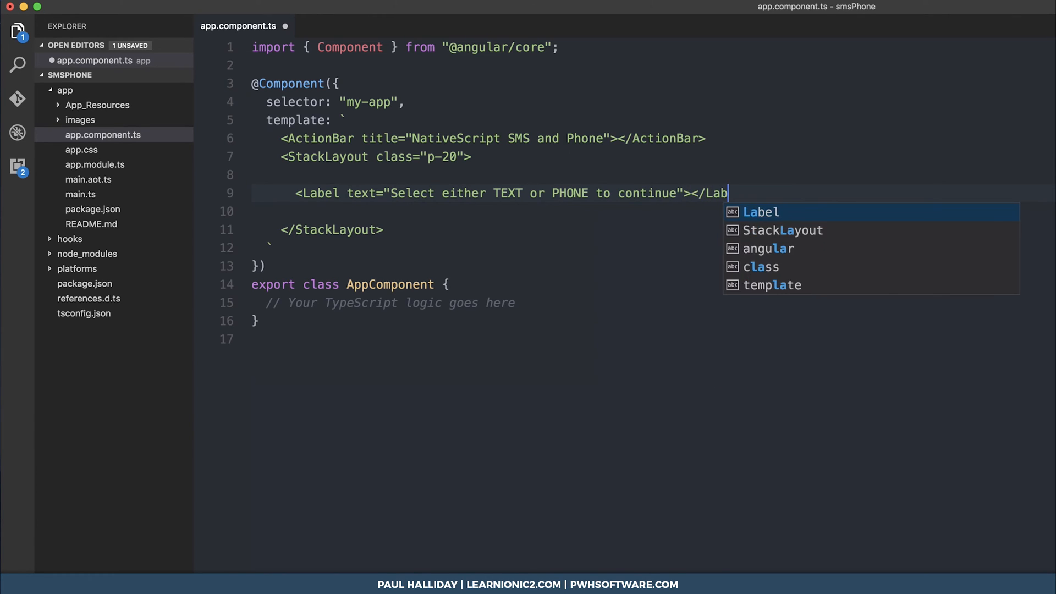
{"action": "type", "text": "el>"}
{"action": "key", "text": "Return"}
{"action": "key", "text": "Return"}
{"action": "key", "text": "Up"}
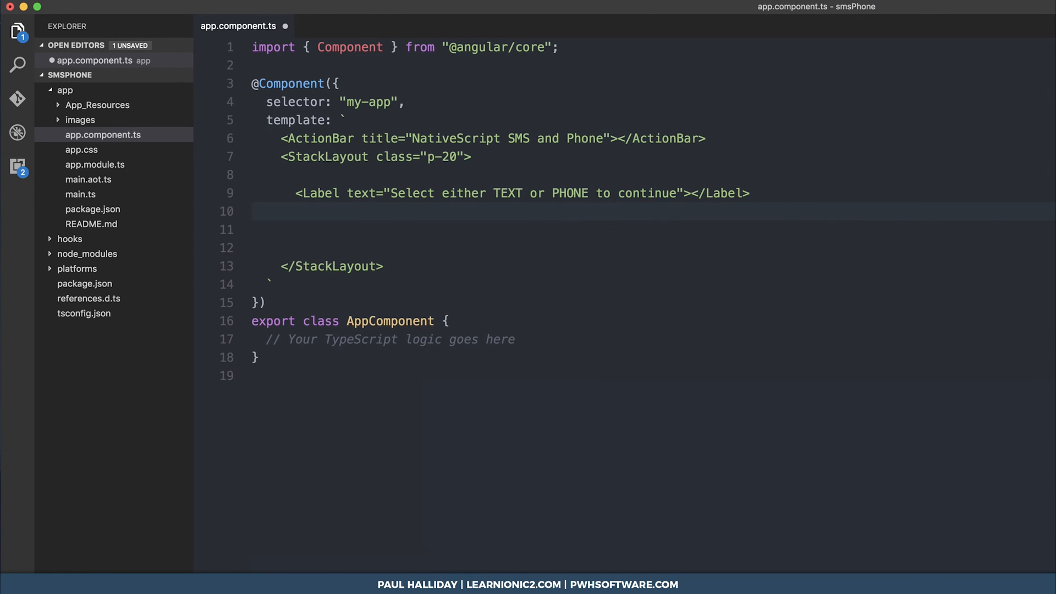
{"action": "key", "text": "Return"}
{"action": "key", "text": "Tab"}
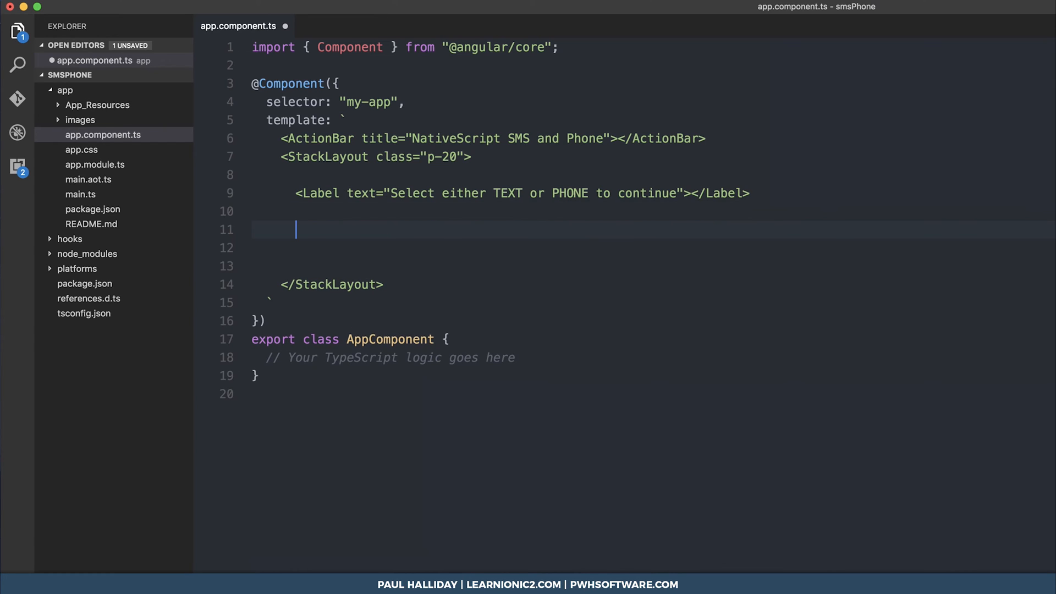
{"action": "type", "text": "<Fle"}
{"action": "type", "text": "xboxLayout>"}
Add a FlexboxLayout holding two Buttons with text PHONE and MESSAGE.
{"action": "key", "text": "Return"}
{"action": "key", "text": "Return"}
{"action": "type", "text": "</Flex"}
{"action": "key", "text": "Tab"}
{"action": "type", "text": ">"}
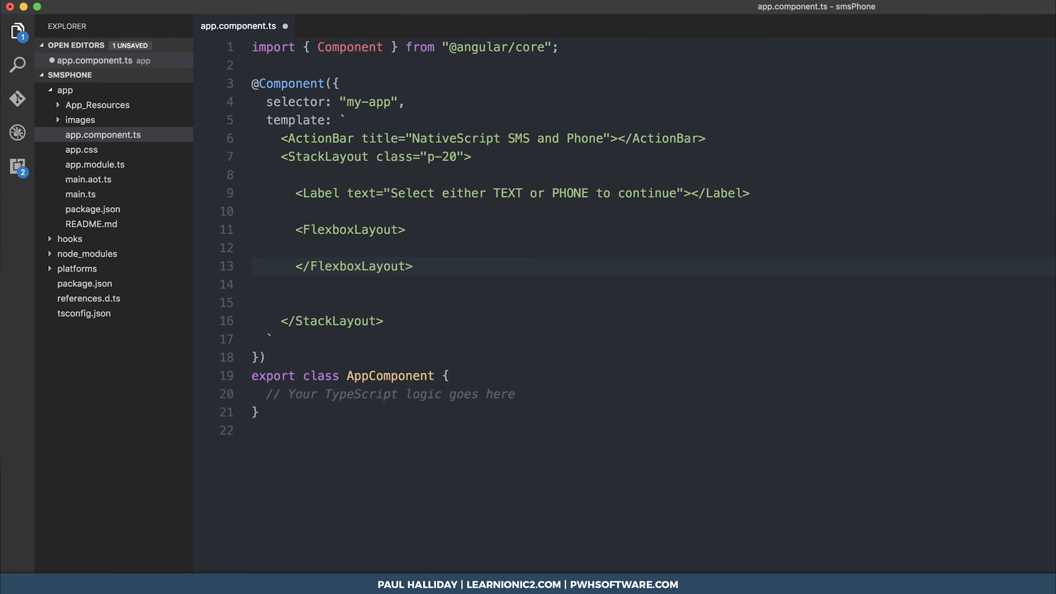
{"action": "key", "text": "Up"}
{"action": "key", "text": "Return"}
{"action": "type", "text": "<Button></Button>"}
{"action": "key", "text": "Return"}
{"action": "type", "text": "<Button></Bu"}
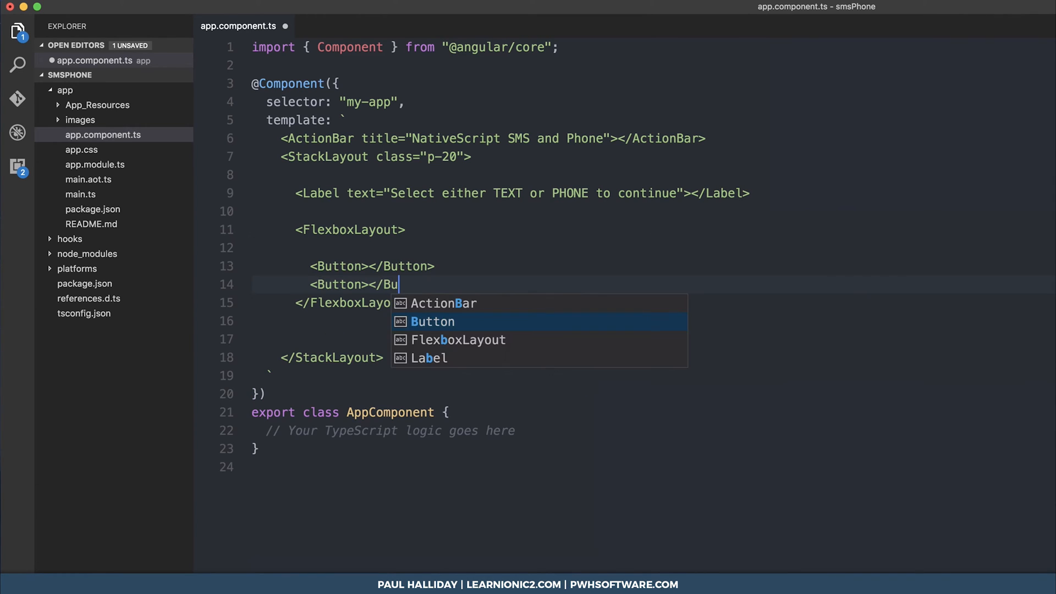
{"action": "type", "text": "tton>"}
{"action": "key", "text": "Escape"}
{"action": "key", "text": "Up"}
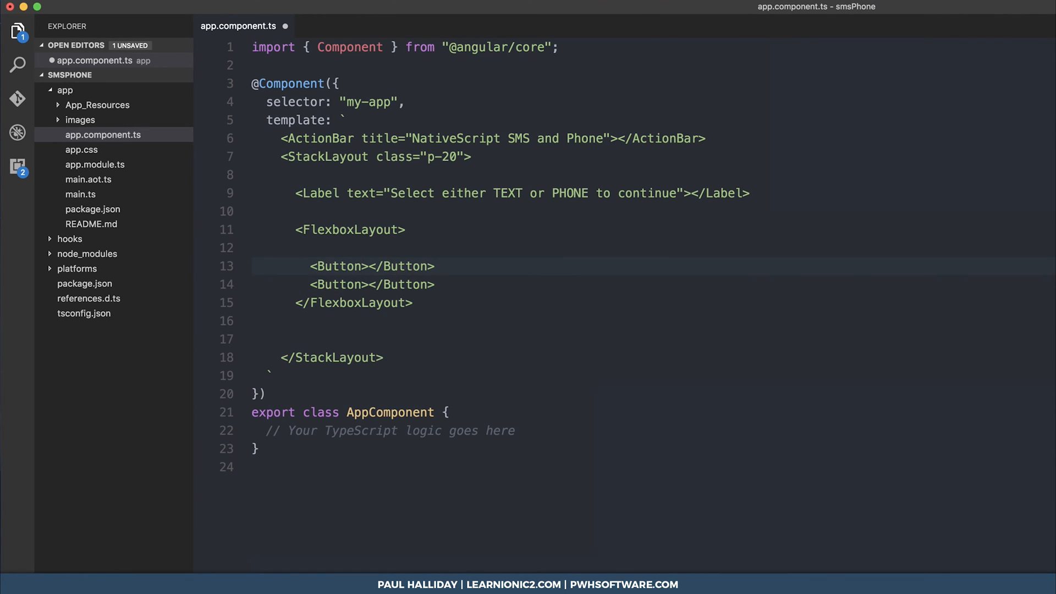
{"action": "type", "text": "text=\"PHONE\""}
{"action": "key", "text": "Down"}
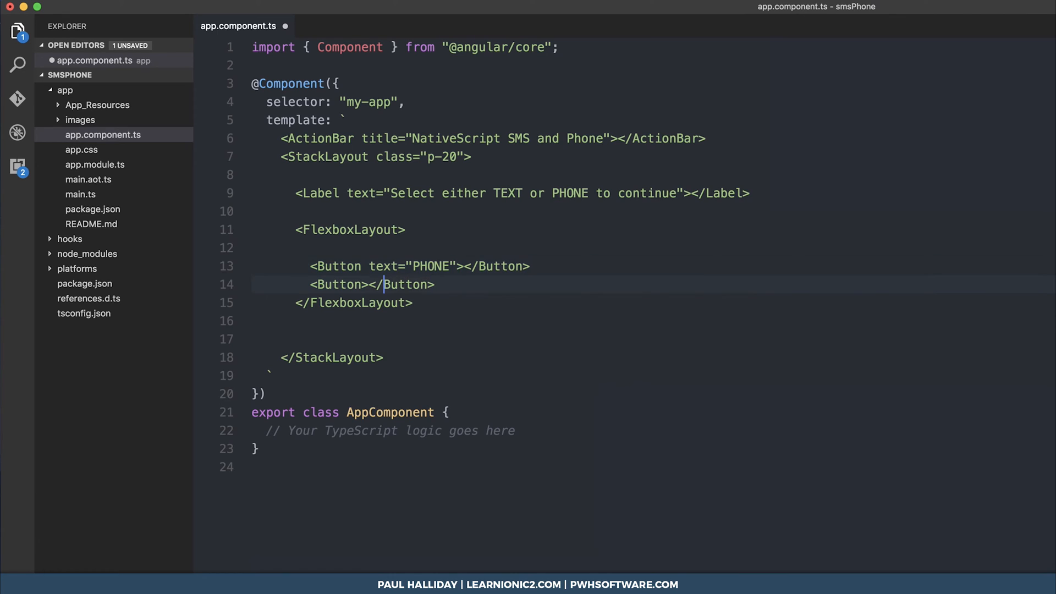
{"action": "key", "text": "Right"}
{"action": "key", "text": "Right"}
{"action": "key", "text": "Right"}
{"action": "type", "text": "text=\"MESSAGE\""}
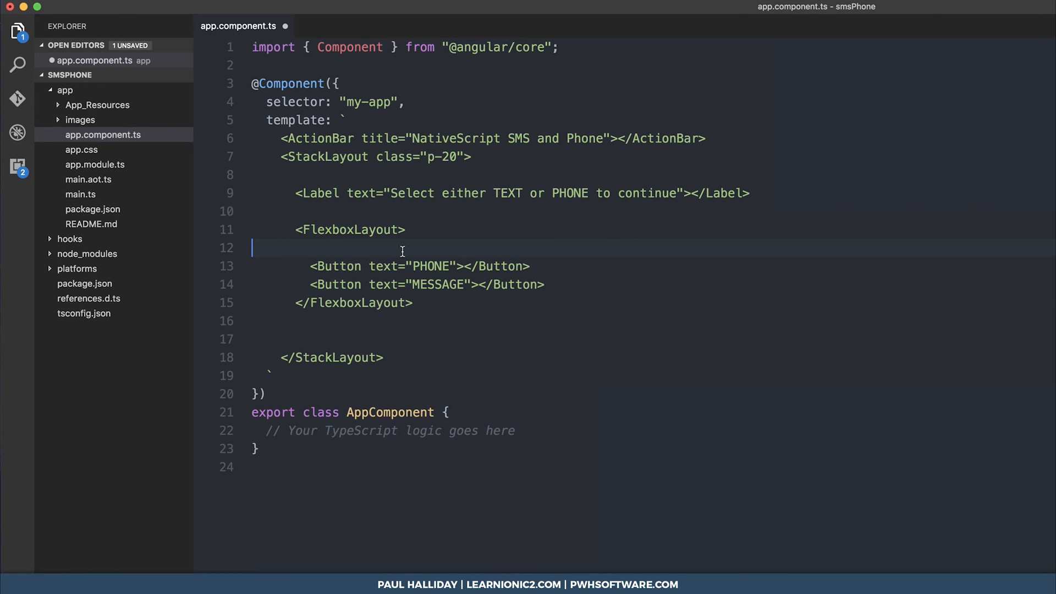
{"action": "key", "text": "Up"}
{"action": "key", "text": "Up"}
{"action": "key", "text": "BackSpace"}
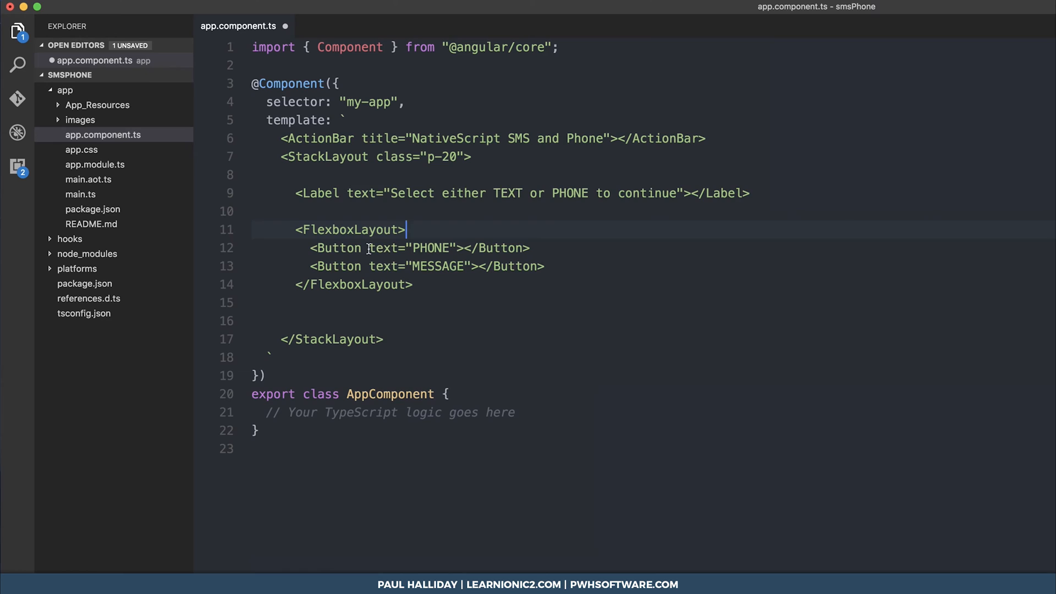
Point out the PHONE and MESSAGE text attributes and return to the line below the buttons.
{"action": "left_click_drag", "start_coordinate": [369, 248], "coordinate": [473, 248]}
{"action": "left_click_drag", "start_coordinate": [312, 320], "coordinate": [313, 302]}
{"action": "left_click", "coordinate": [278, 320]}
{"action": "left_click", "coordinate": [391, 266]}
{"action": "left_click_drag", "start_coordinate": [368, 266], "coordinate": [472, 266]}
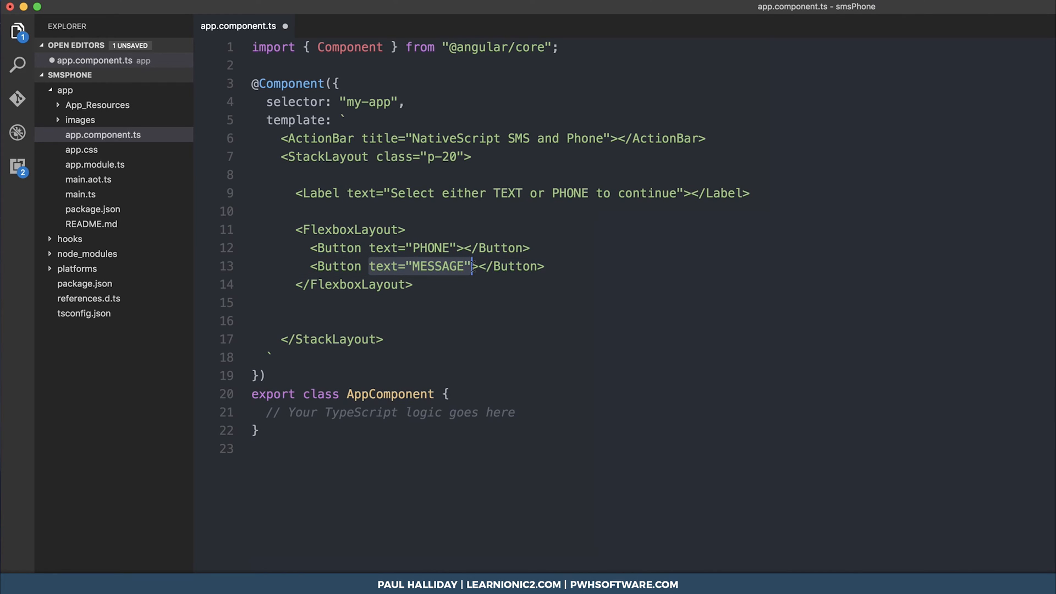
{"action": "left_click", "coordinate": [436, 311]}
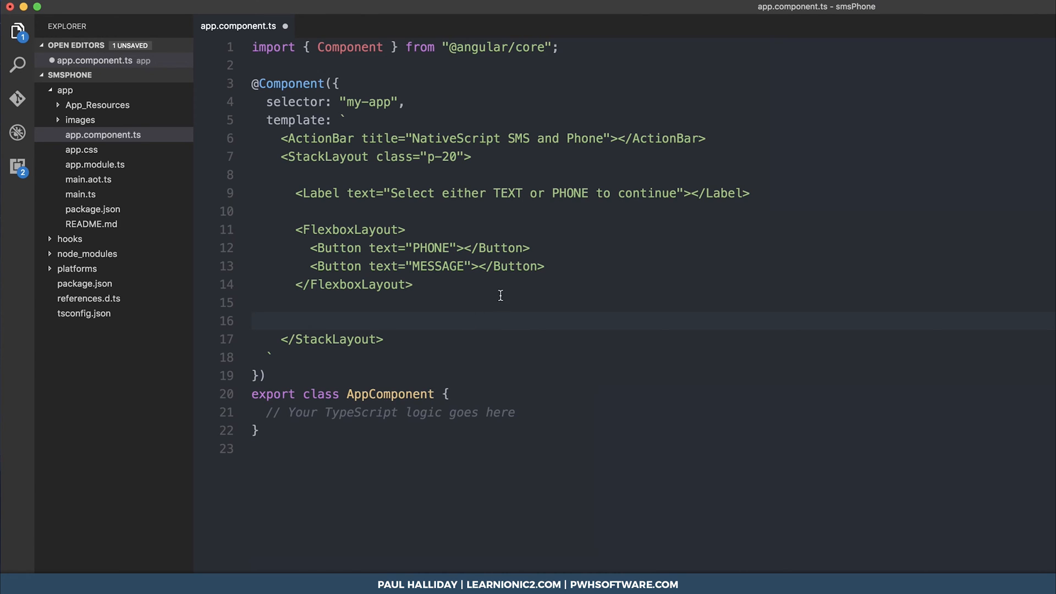
{"action": "left_click", "coordinate": [529, 288]}
Nest a StackLayout with a TextField using keyboardType phone and hint 'Enter phone number...'.
{"action": "key", "text": "Return"}
{"action": "type", "text": "<"}
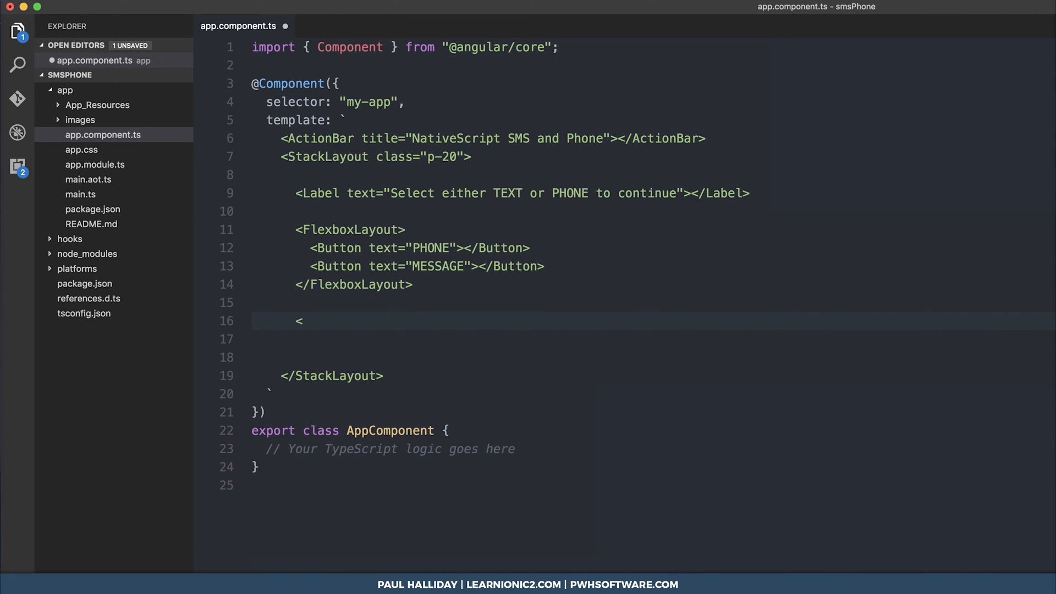
{"action": "type", "text": "StackLayout>"}
{"action": "key", "text": "Return"}
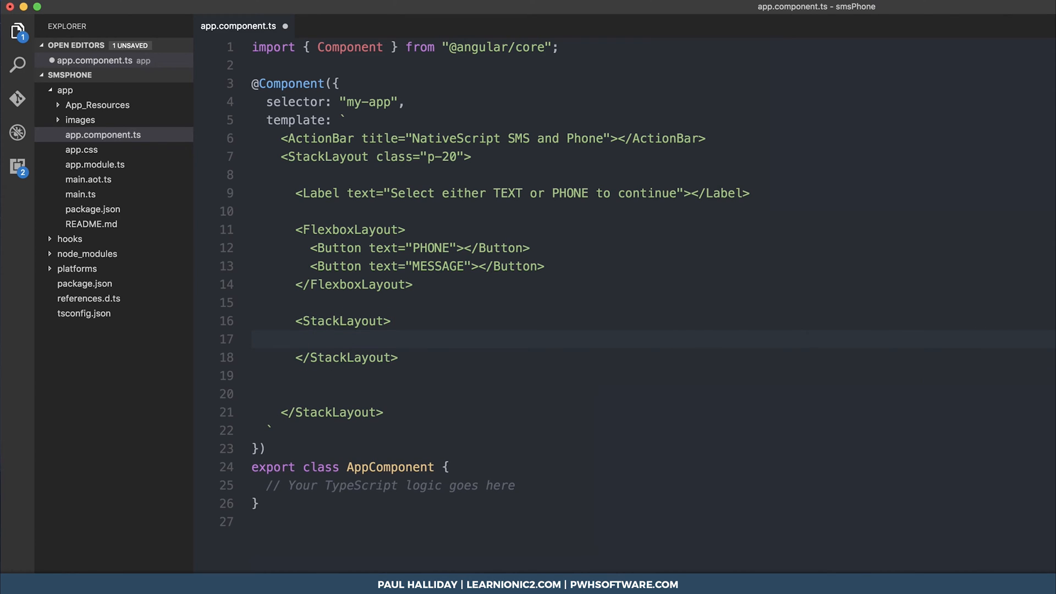
{"action": "type", "text": "<Te"}
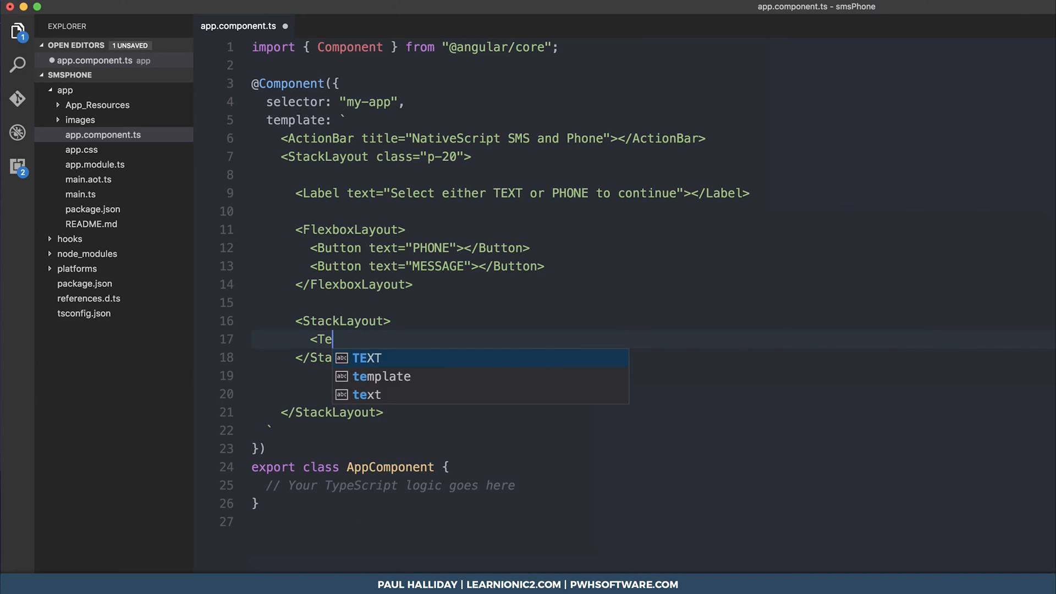
{"action": "type", "text": "xtField></"}
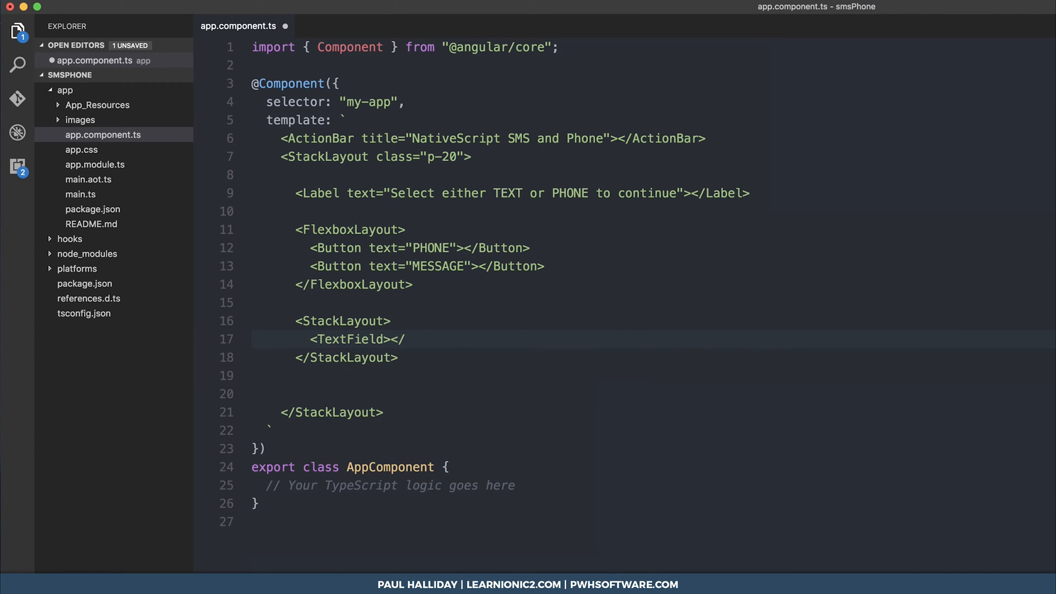
{"action": "type", "text": "TextField>"}
{"action": "key", "text": "Home"}
{"action": "key", "text": "alt+Right"}
{"action": "type", "text": "keyb"}
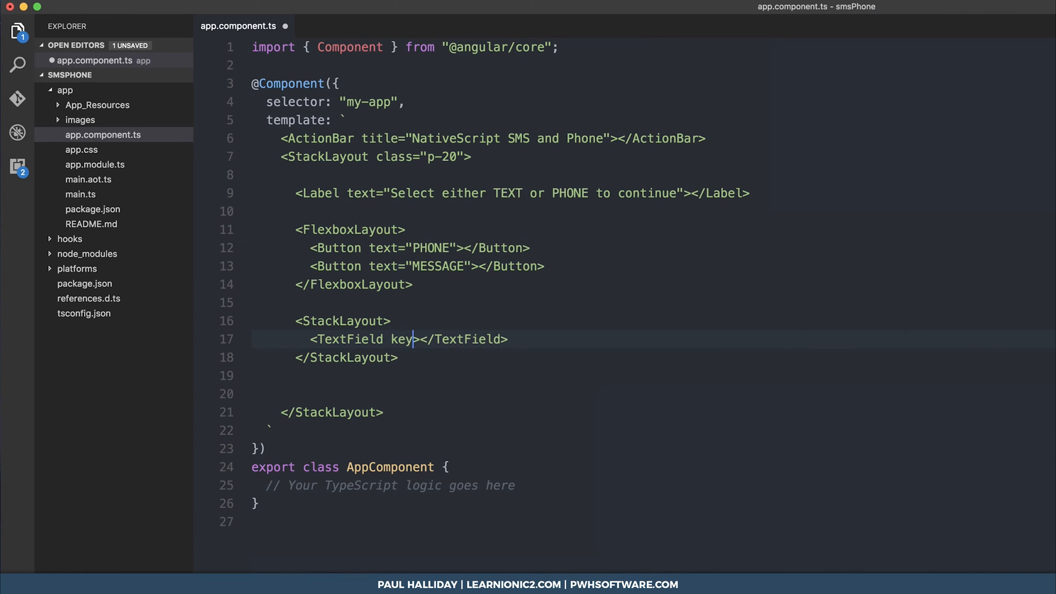
{"action": "type", "text": "oardType=\"ph"}
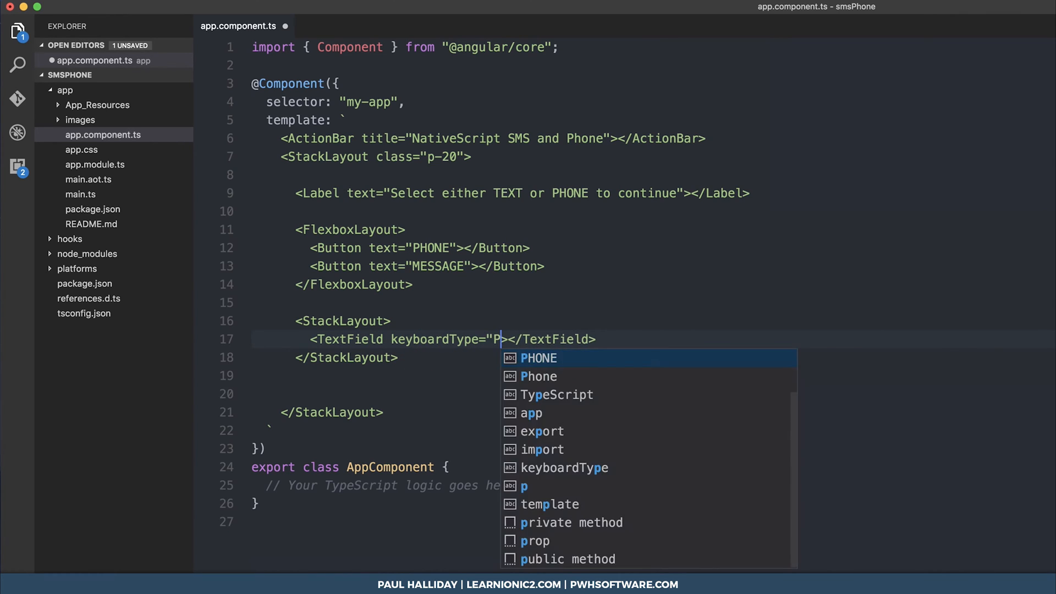
{"action": "type", "text": "one\""}
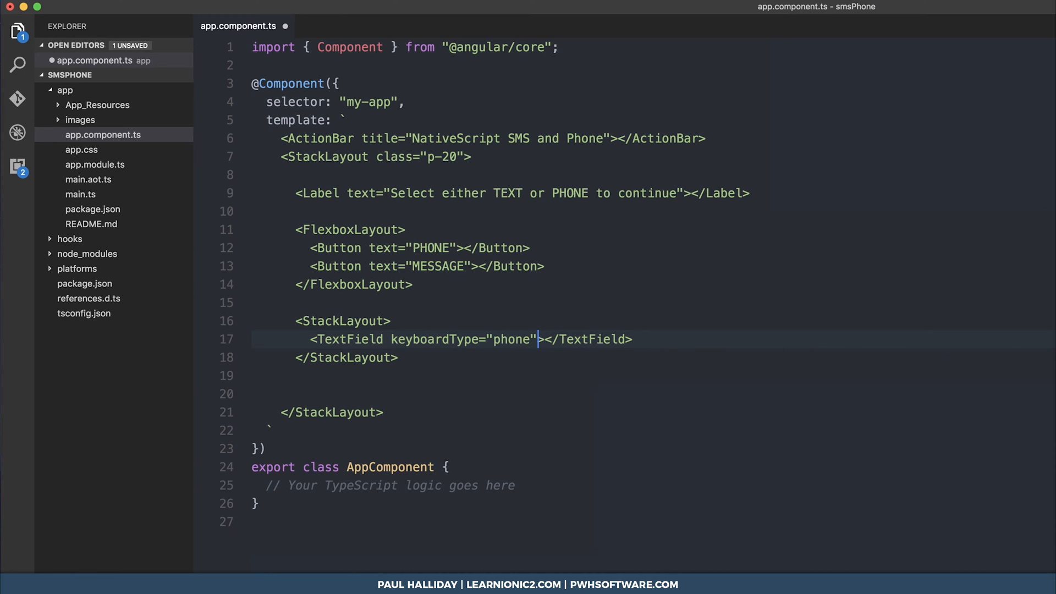
{"action": "type", "text": "hint=\""}
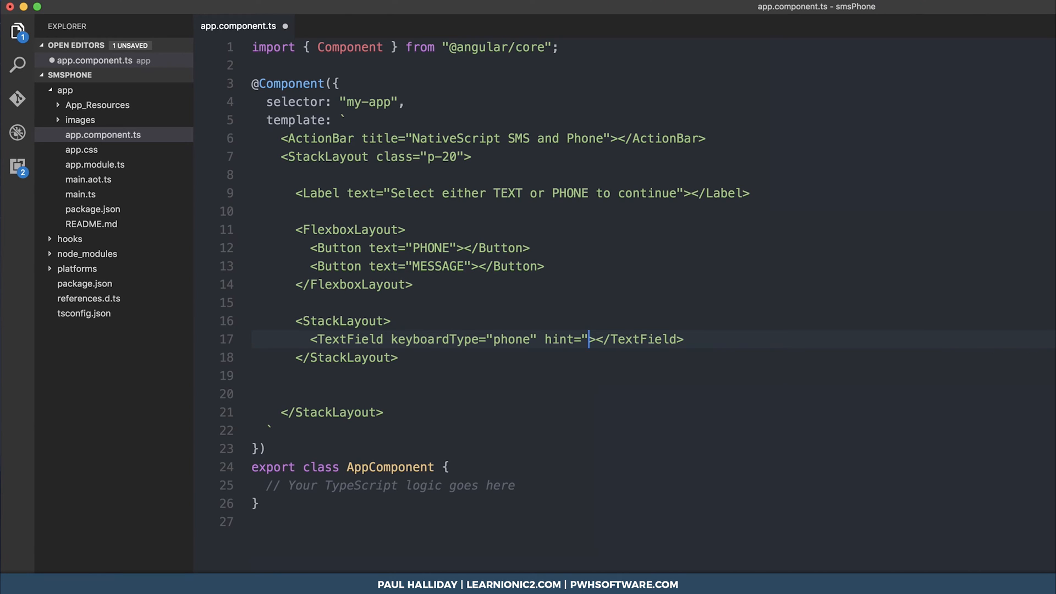
{"action": "type", "text": "Enter phone number.."}
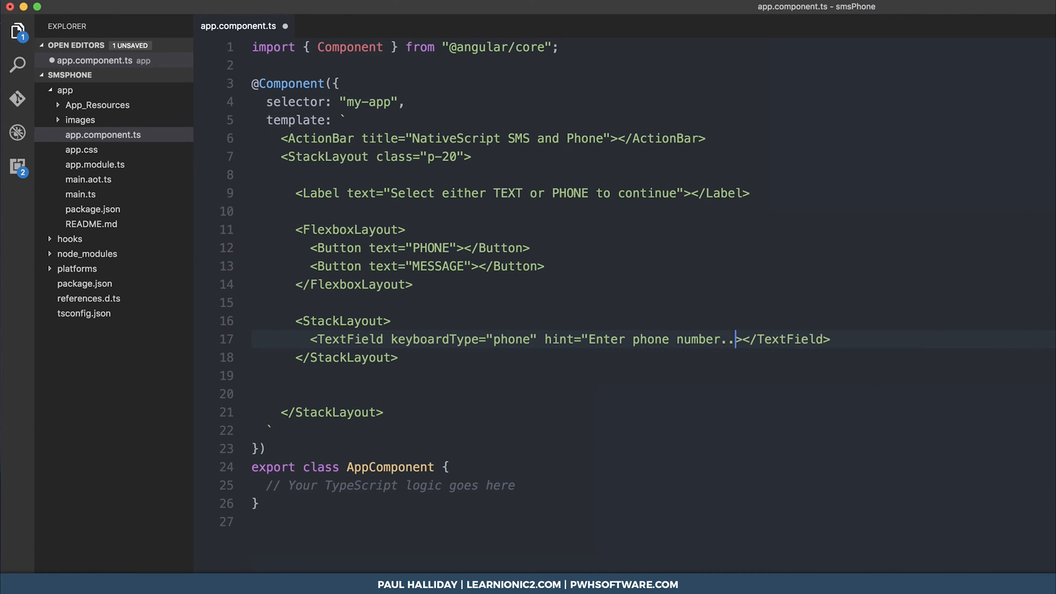
{"action": "type", "text": ".\""}
{"action": "key", "text": "Return"}
{"action": "type", "text": "<B"}
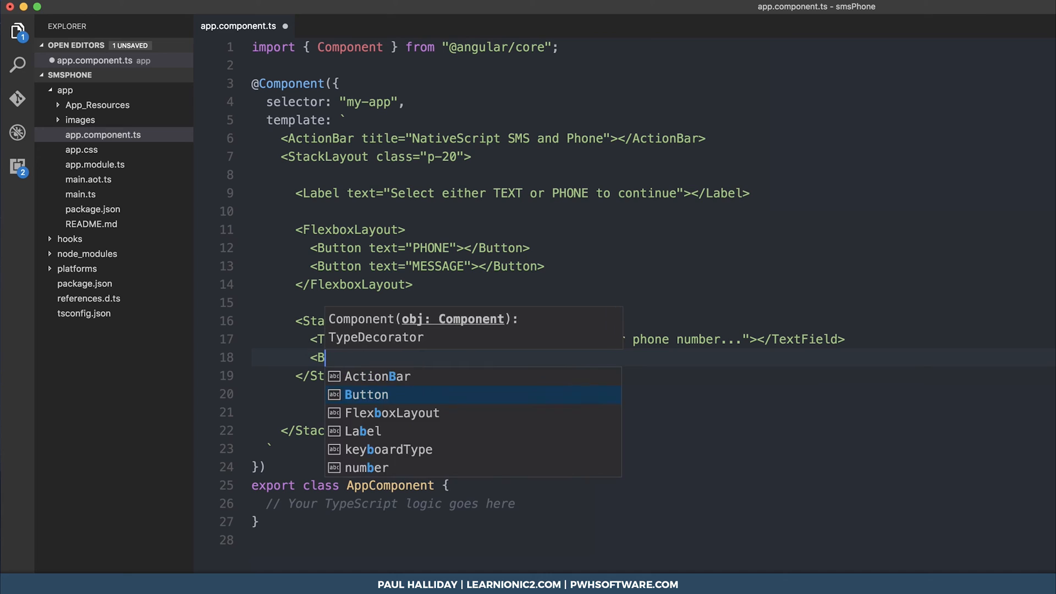
{"action": "type", "text": "utton></Button>"}
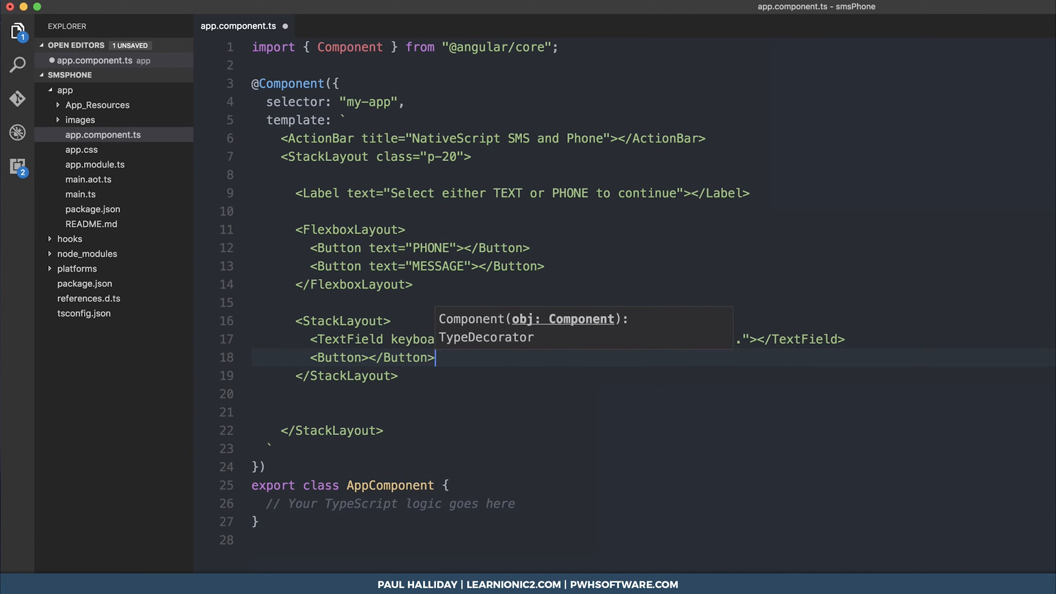
{"action": "type", "text": "(tap)="}
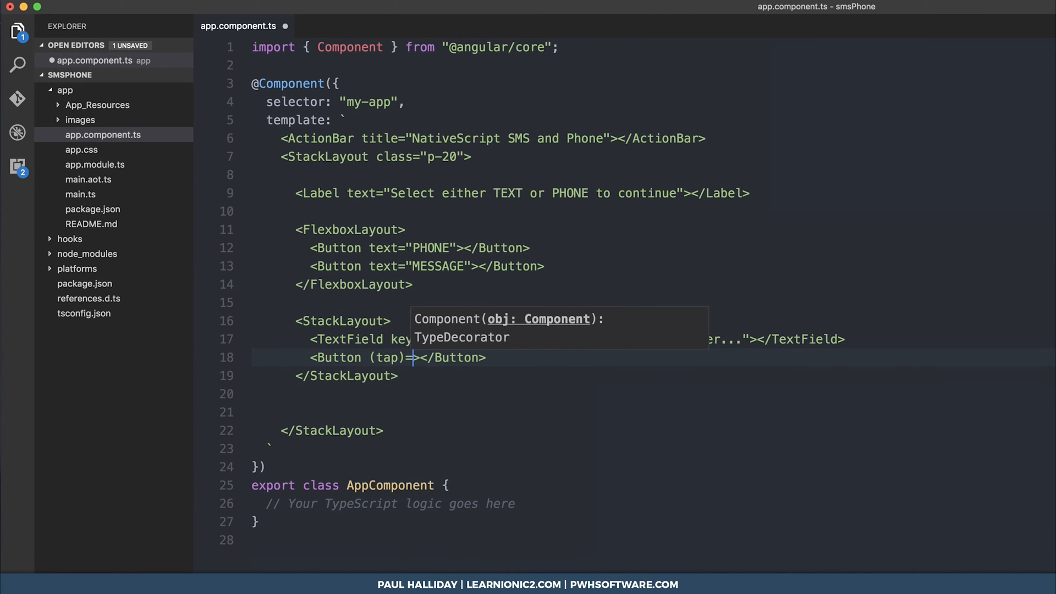
{"action": "type", "text": "\"callNum"}
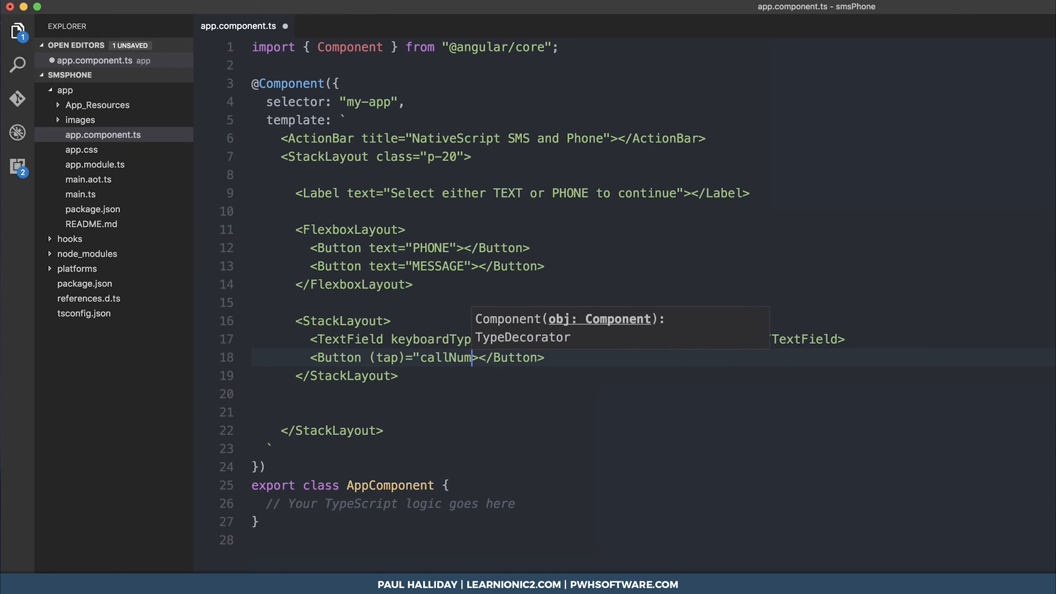
{"action": "type", "text": "ber()\" text"}
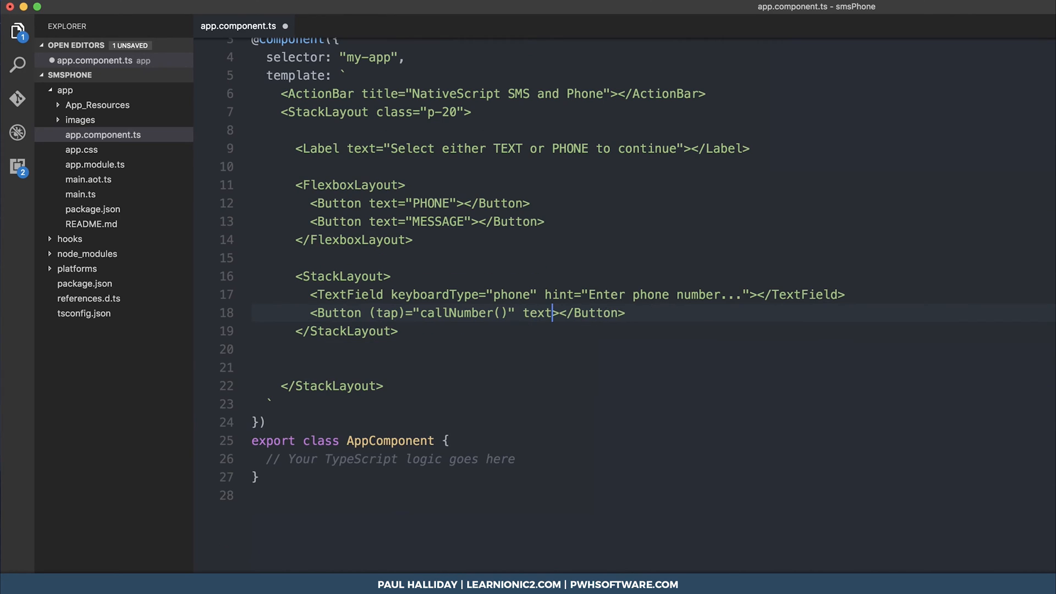
Add a Button with text Call that runs callNumber() on tap.
{"action": "key", "text": "BackSpace"}
{"action": "key", "text": "BackSpace"}
{"action": "key", "text": "BackSpace"}
{"action": "type", "text": "text=\"P"}
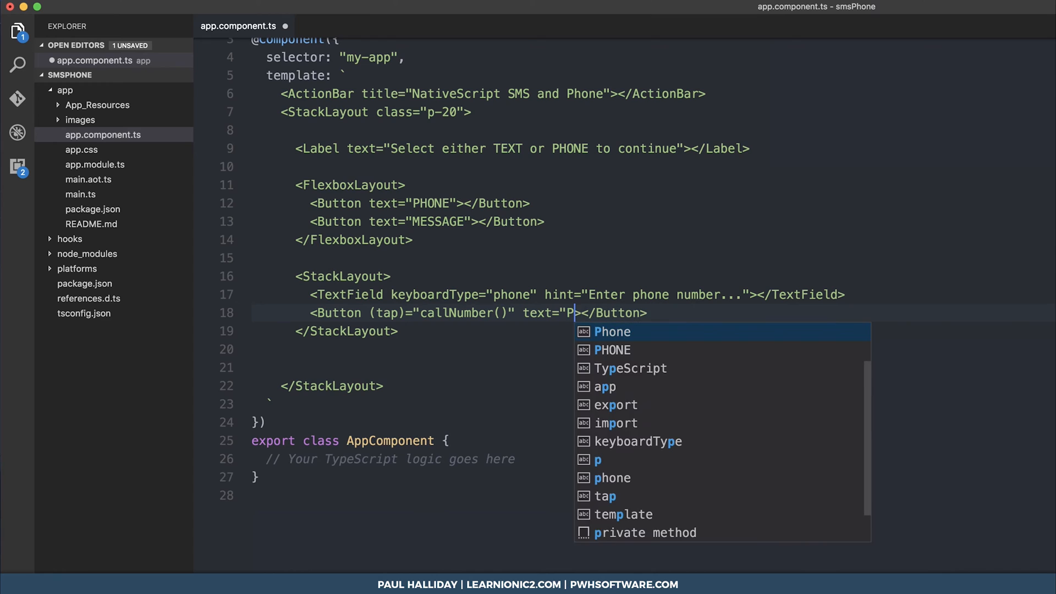
{"action": "key", "text": "BackSpace"}
{"action": "type", "text": "Call\""}
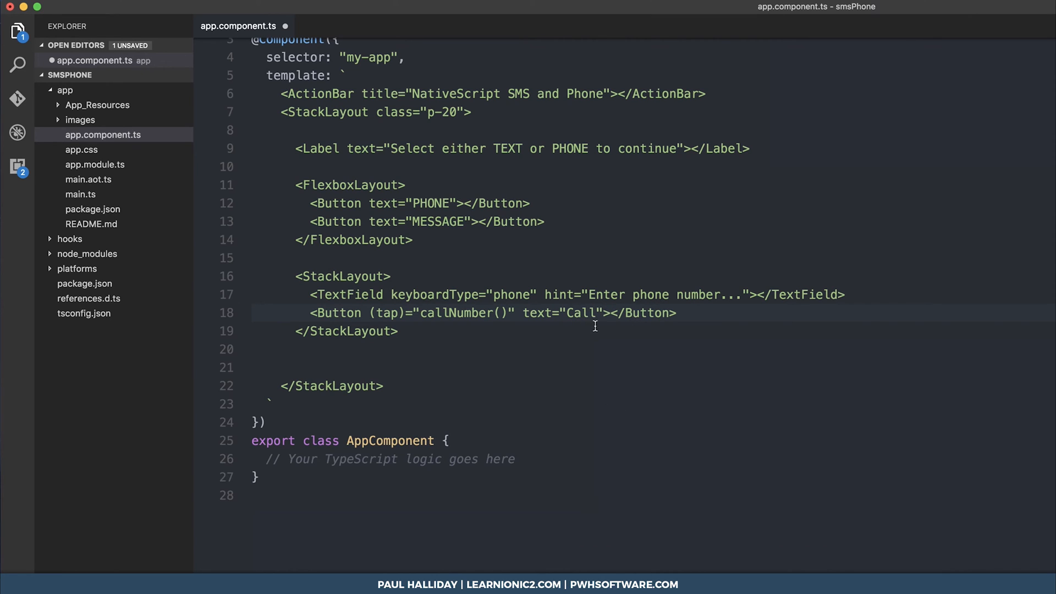
Start a second StackLayout and paste two copies of the phone-number TextField into it.
{"action": "key", "text": "Return"}
{"action": "key", "text": "Return"}
{"action": "type", "text": "<S"}
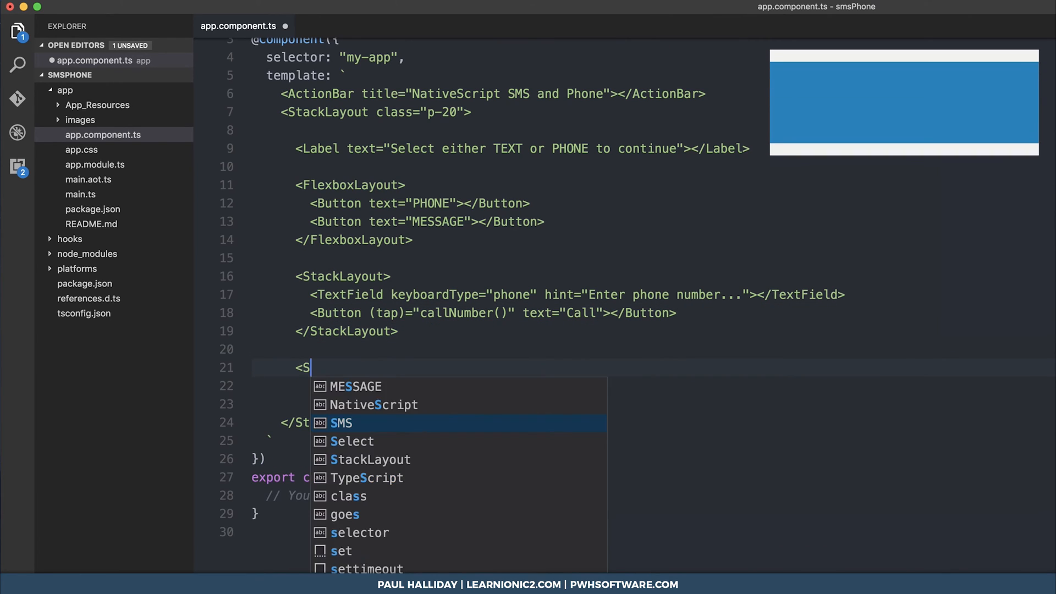
{"action": "type", "text": "StackLayout>"}
{"action": "key", "text": "Return"}
{"action": "key", "text": "Return"}
{"action": "type", "text": "</S"}
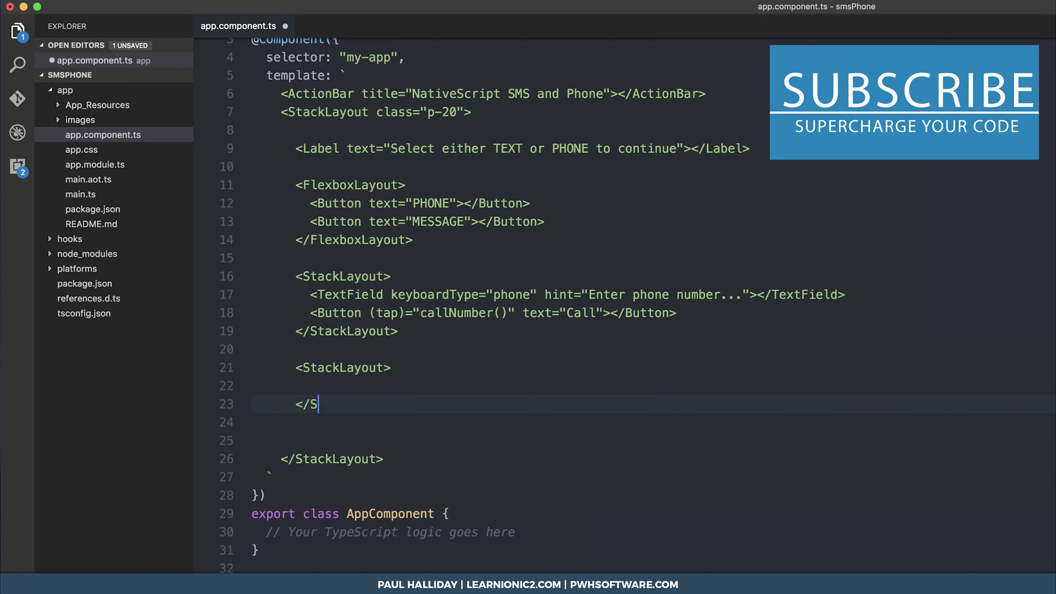
{"action": "type", "text": "tackLayout>"}
{"action": "left_click_drag", "start_coordinate": [873, 301], "coordinate": [174, 295]}
{"action": "key", "text": "super+c"}
{"action": "left_click", "coordinate": [422, 387]}
{"action": "key", "text": "super+v"}
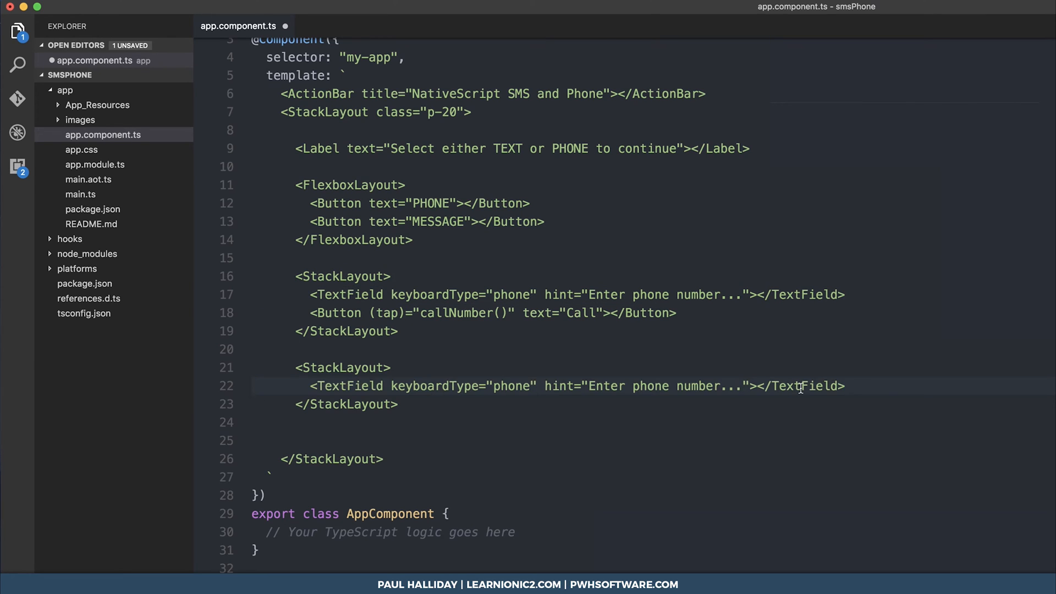
{"action": "key", "text": "Return"}
{"action": "key", "text": "super+v"}
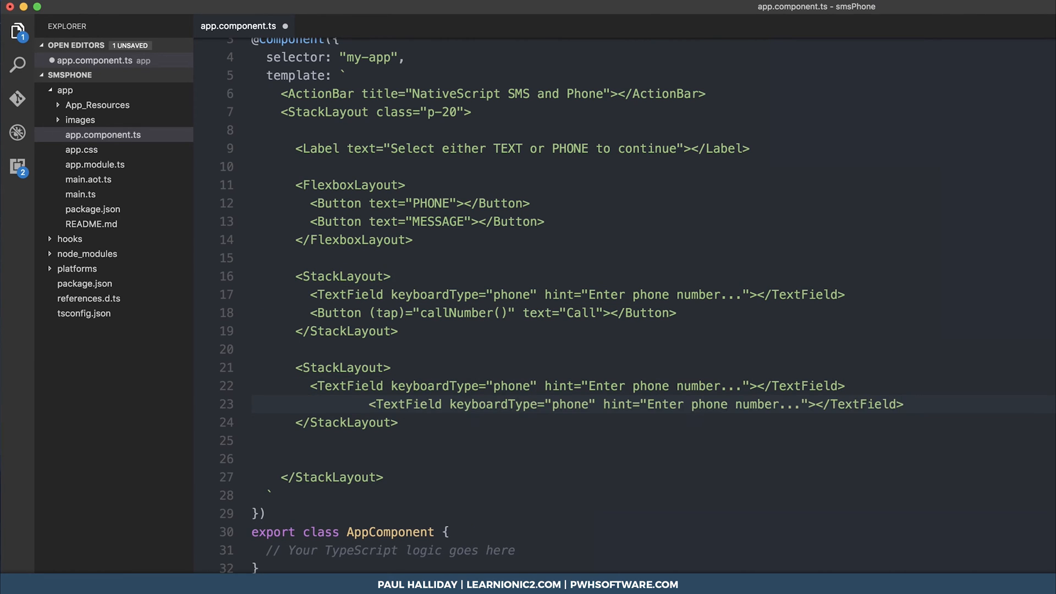
{"action": "key", "text": "shift+Tab"}
{"action": "key", "text": "shift+Tab"}
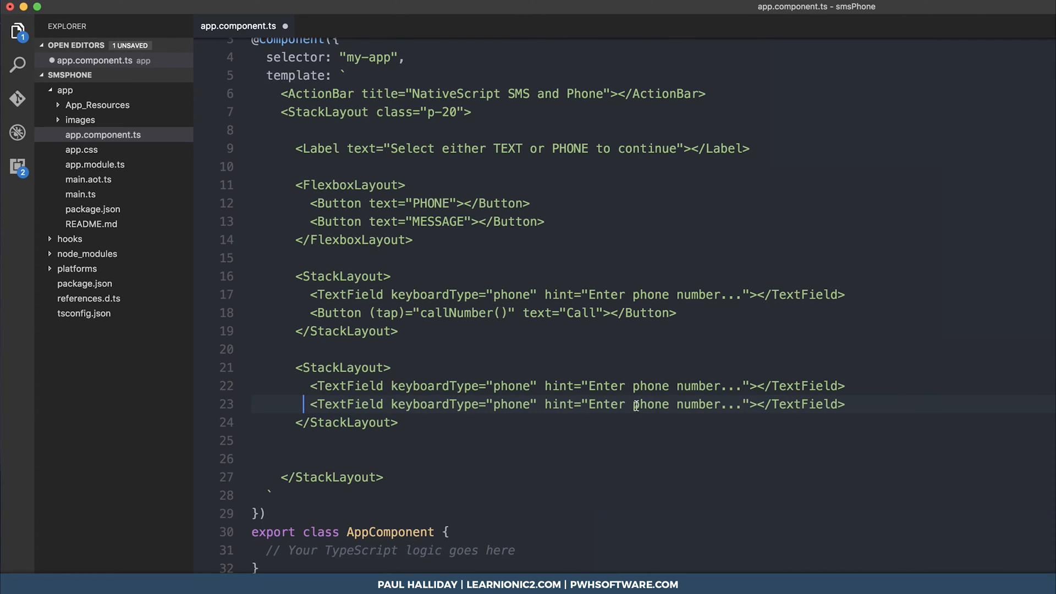
Turn the second field into an 'Enter message...' field and add a Text button running textNumber().
{"action": "left_click_drag", "start_coordinate": [635, 405], "coordinate": [743, 405]}
{"action": "type", "text": "message..."}
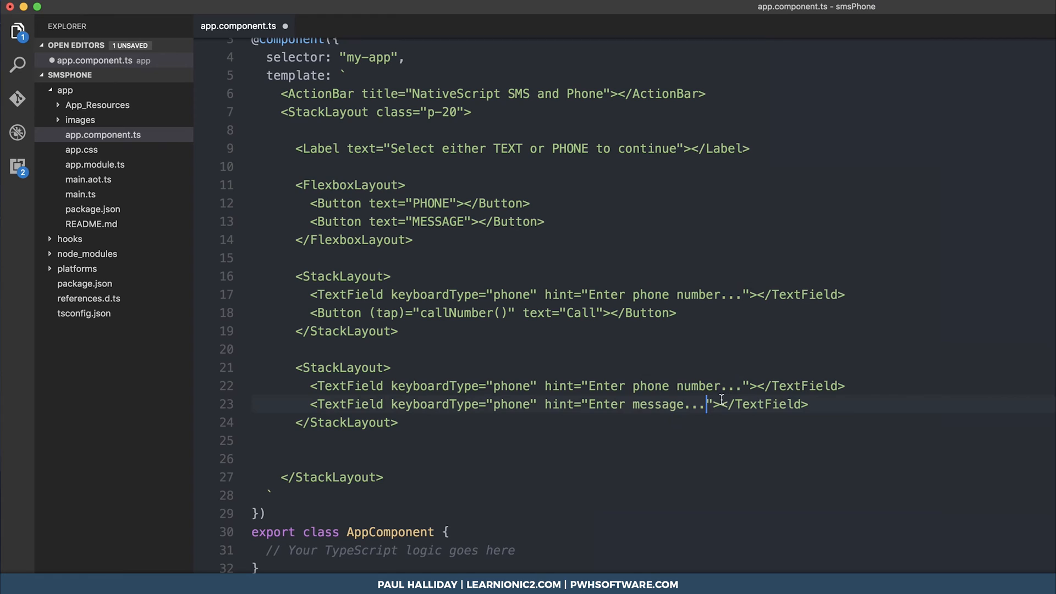
{"action": "double_click", "coordinate": [501, 404]}
{"action": "type", "text": "text"}
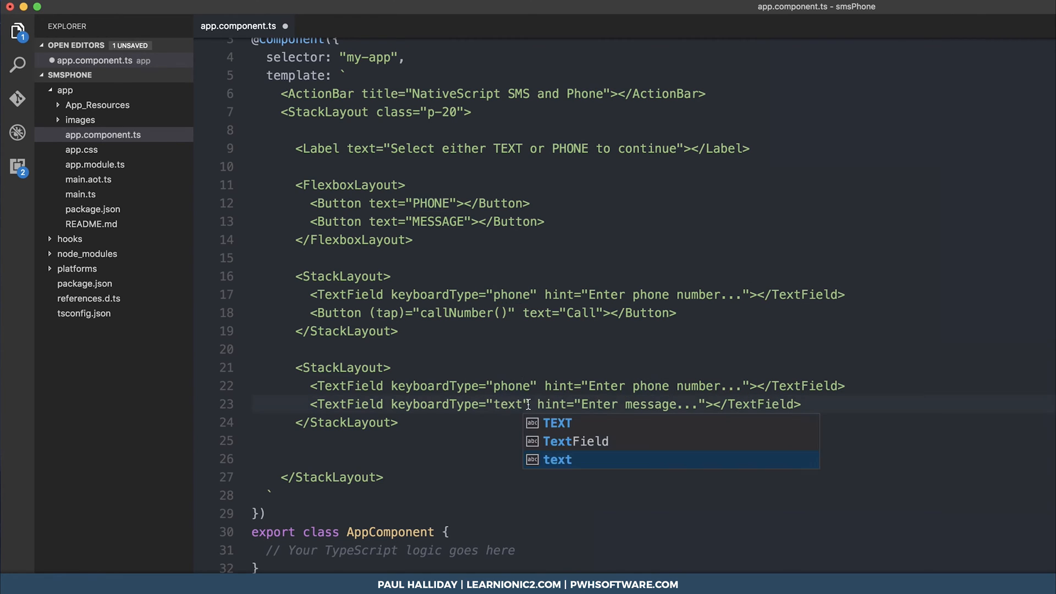
{"action": "left_click", "coordinate": [854, 400]}
{"action": "key", "text": "Return"}
{"action": "key", "text": "ctrl+v"}
{"action": "left_click", "coordinate": [450, 422]}
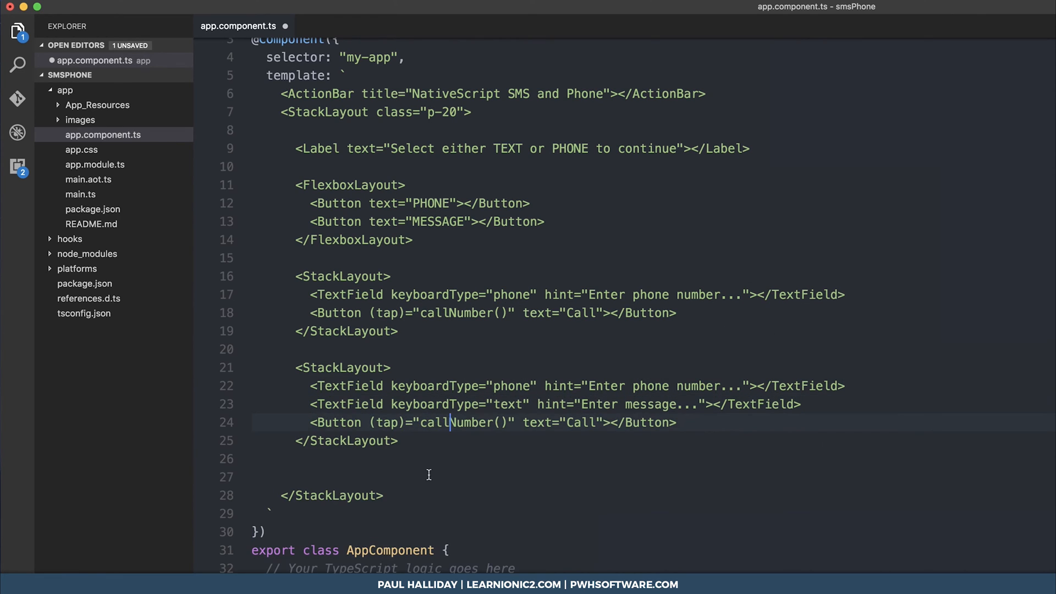
{"action": "left_click_drag", "start_coordinate": [420, 423], "coordinate": [449, 423]}
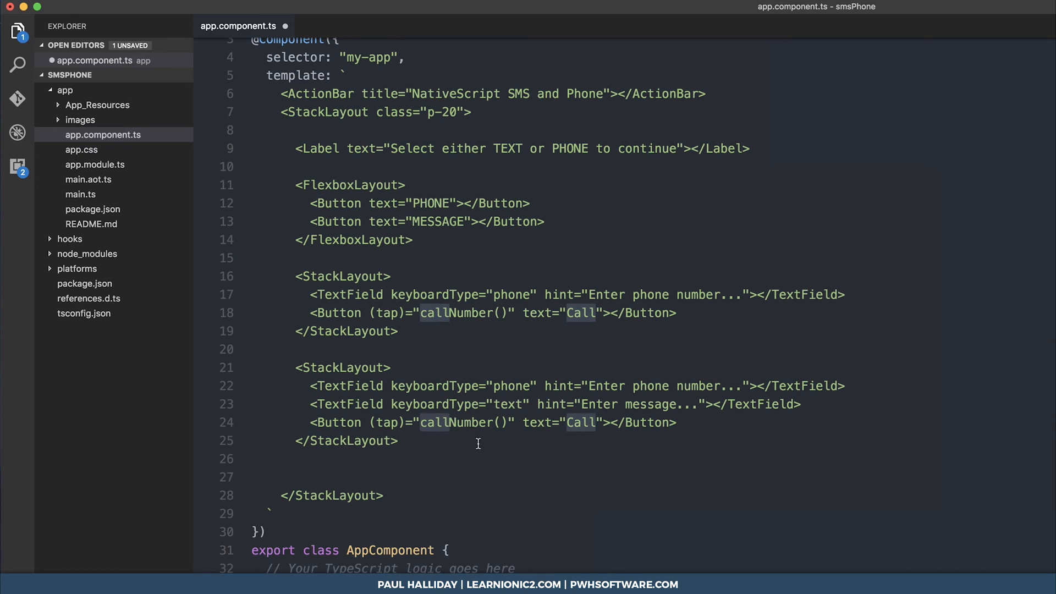
{"action": "type", "text": "text"}
{"action": "double_click", "coordinate": [578, 422]}
{"action": "type", "text": "Text"}
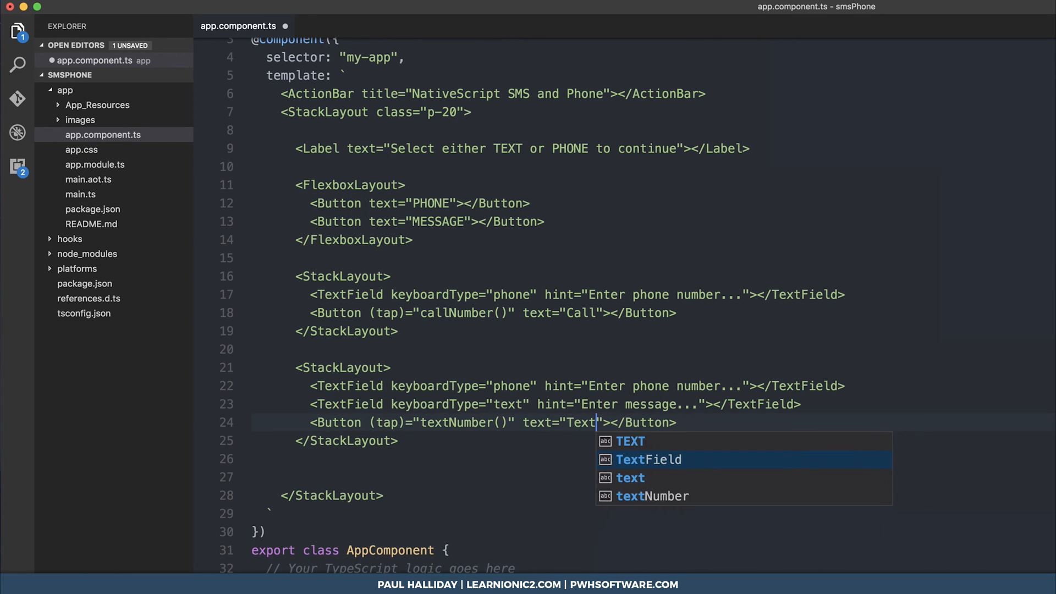
{"action": "key", "text": "Escape"}
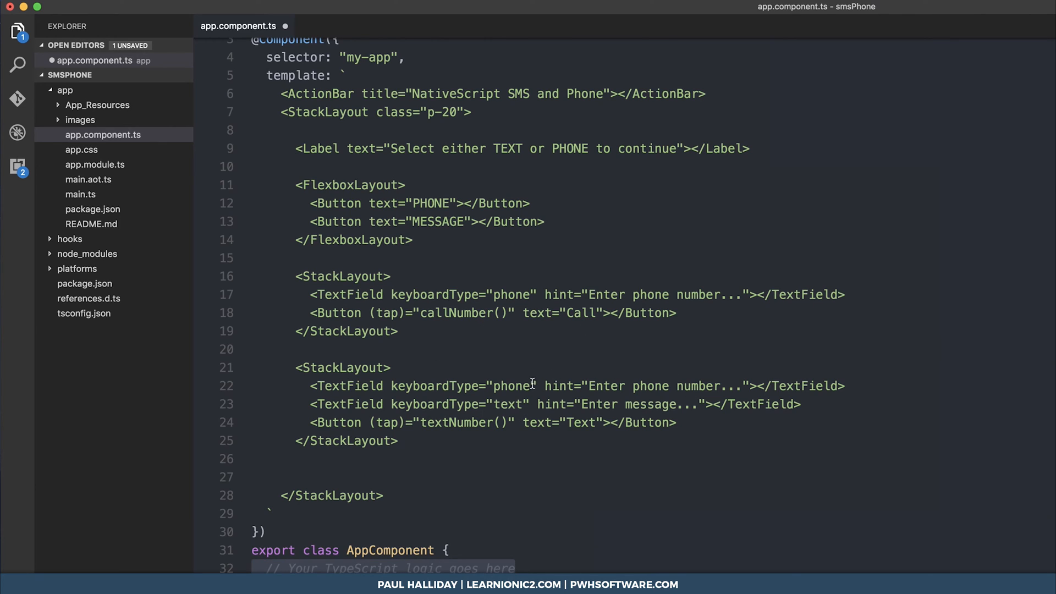
Review the three hint attributes, then switch to app.module.ts.
{"action": "left_click_drag", "start_coordinate": [532, 384], "coordinate": [794, 386]}
{"action": "left_click_drag", "start_coordinate": [583, 294], "coordinate": [708, 295]}
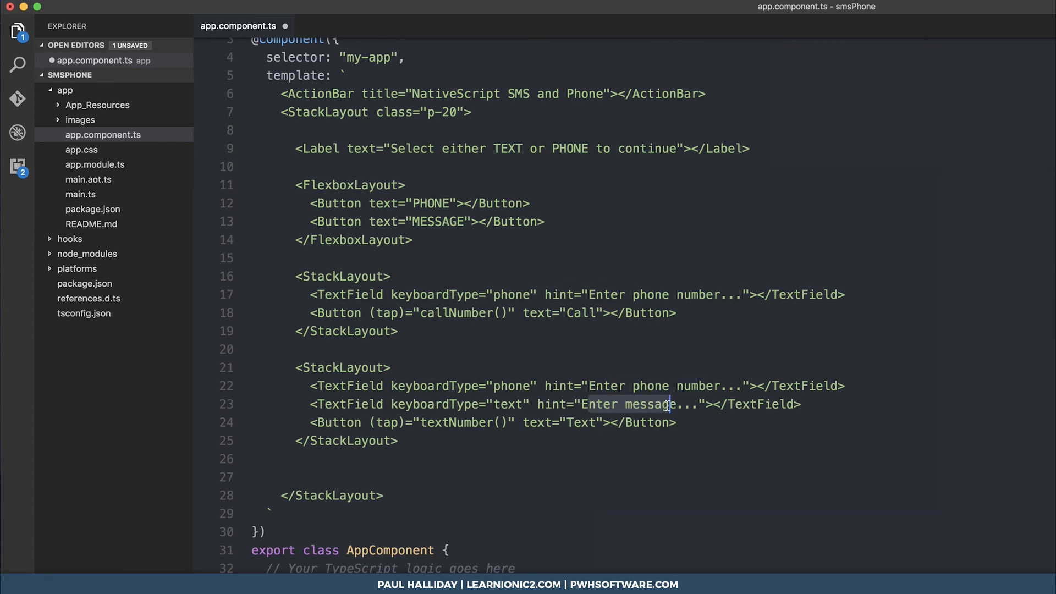
{"action": "left_click_drag", "start_coordinate": [590, 404], "coordinate": [715, 405]}
{"action": "left_click", "coordinate": [571, 329]}
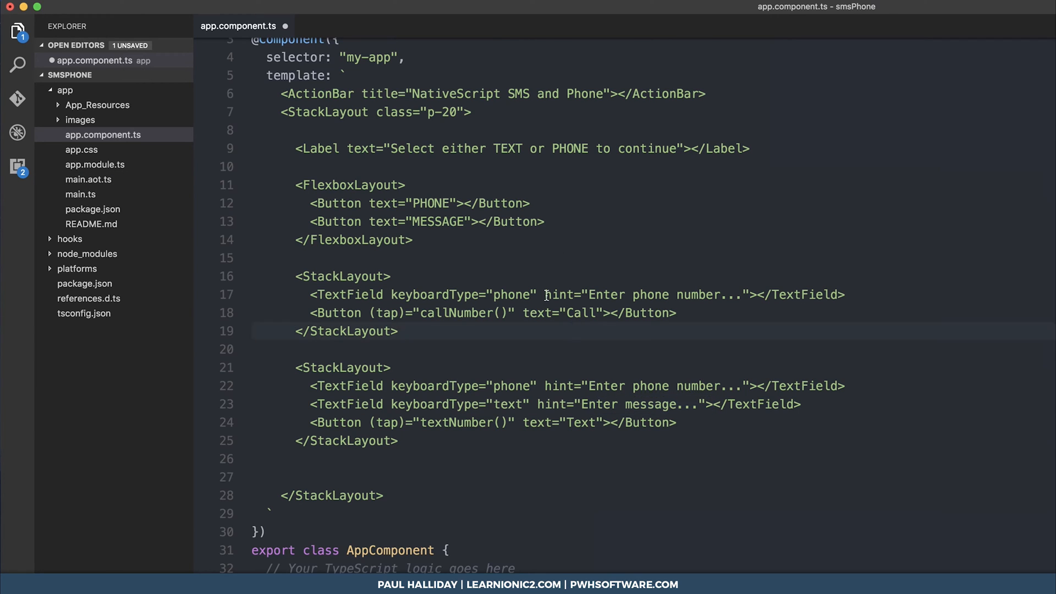
{"action": "left_click_drag", "start_coordinate": [545, 295], "coordinate": [752, 294]}
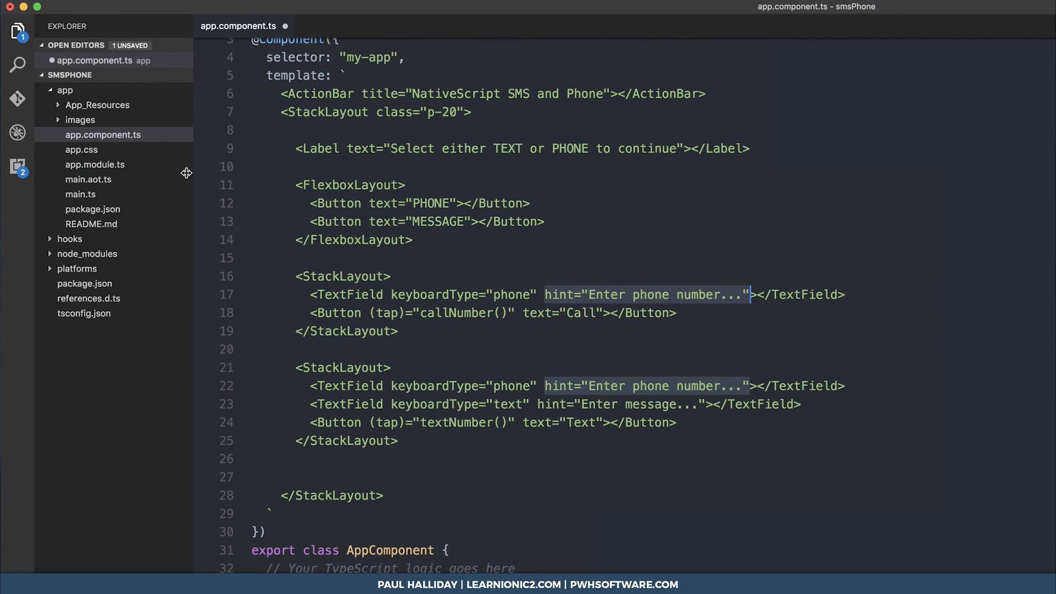
{"action": "left_click", "coordinate": [95, 164]}
Import NativeScriptFormsModule from nativescript-angular/forms and add it to the imports array.
{"action": "left_click", "coordinate": [394, 84]}
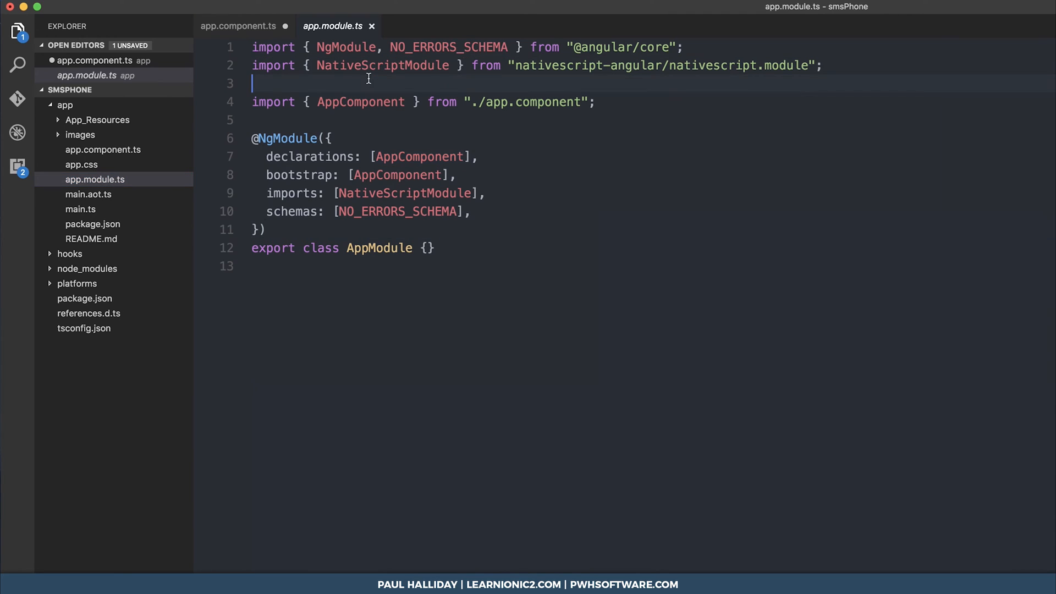
{"action": "type", "text": "import {Na"}
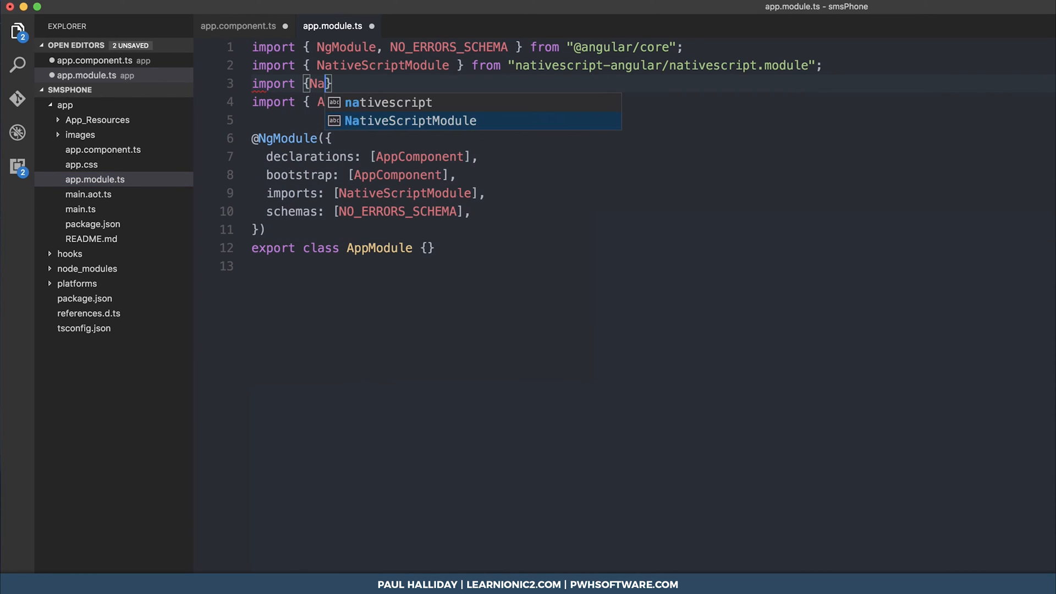
{"action": "type", "text": "tiveScriptFormsMod"}
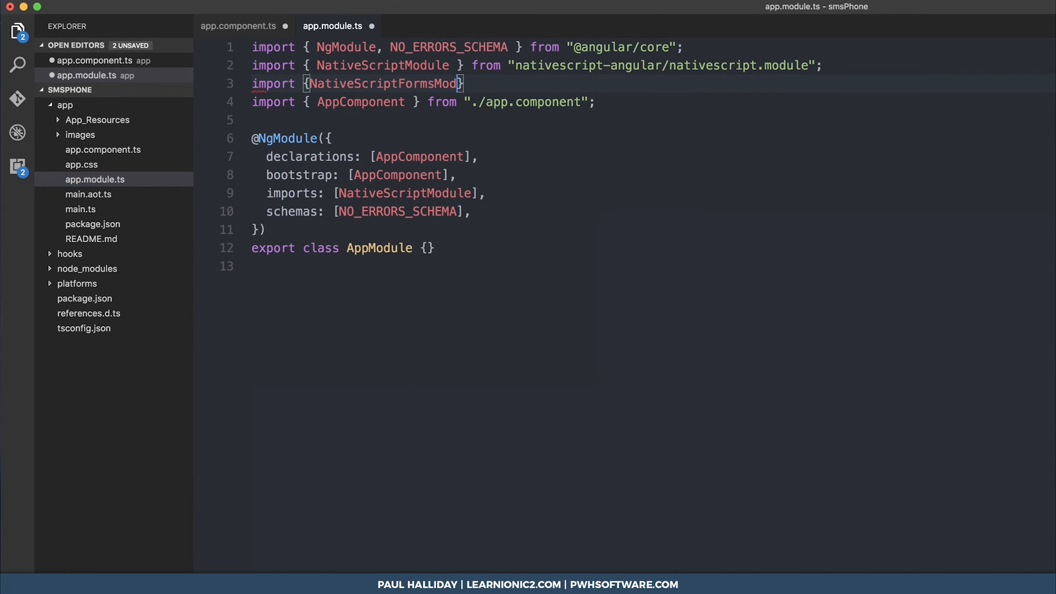
{"action": "type", "text": "ule} from 'natives"}
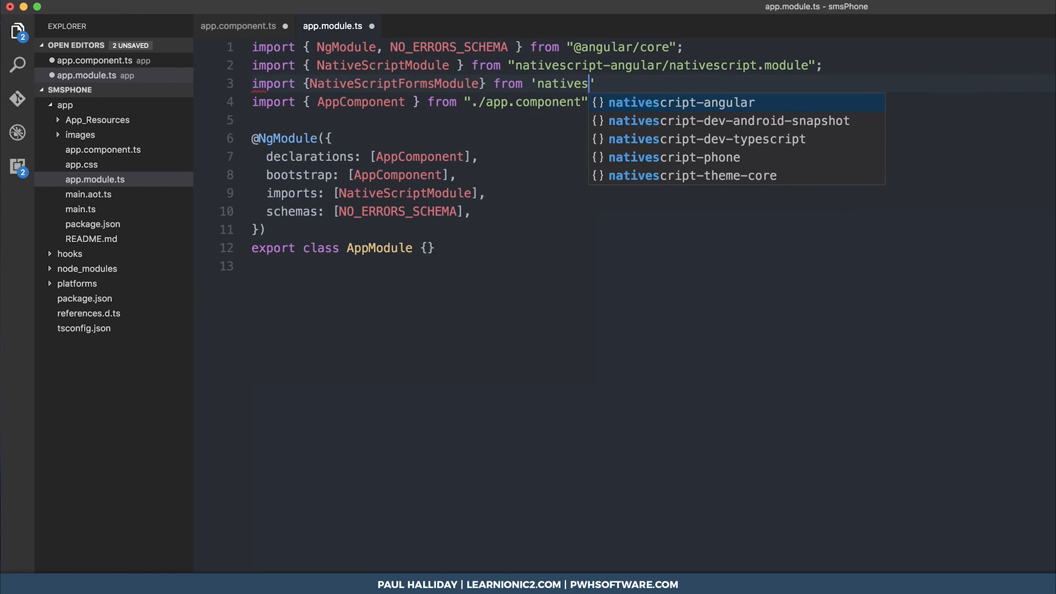
{"action": "type", "text": "cript-angular/forms'"}
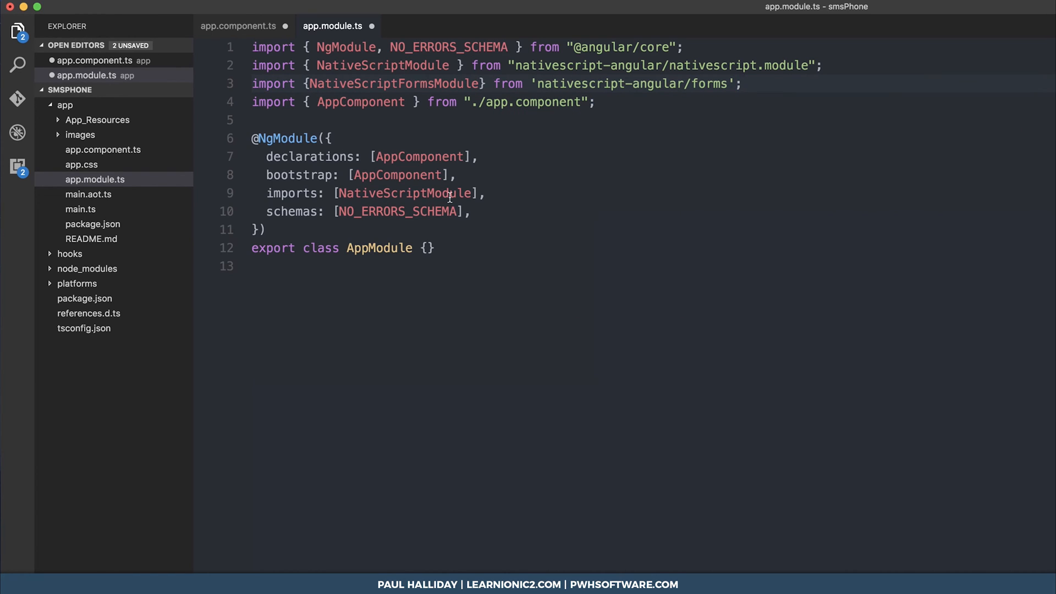
{"action": "left_click", "coordinate": [464, 194]}
{"action": "type", "text": ", "}
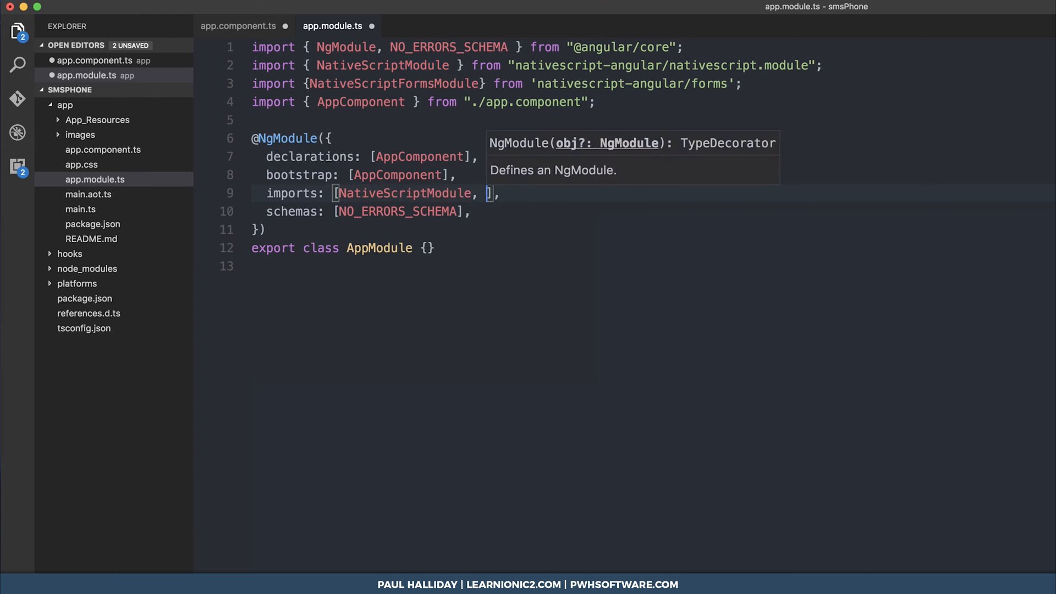
{"action": "type", "text": "NativeS"}
{"action": "key", "text": "Return"}
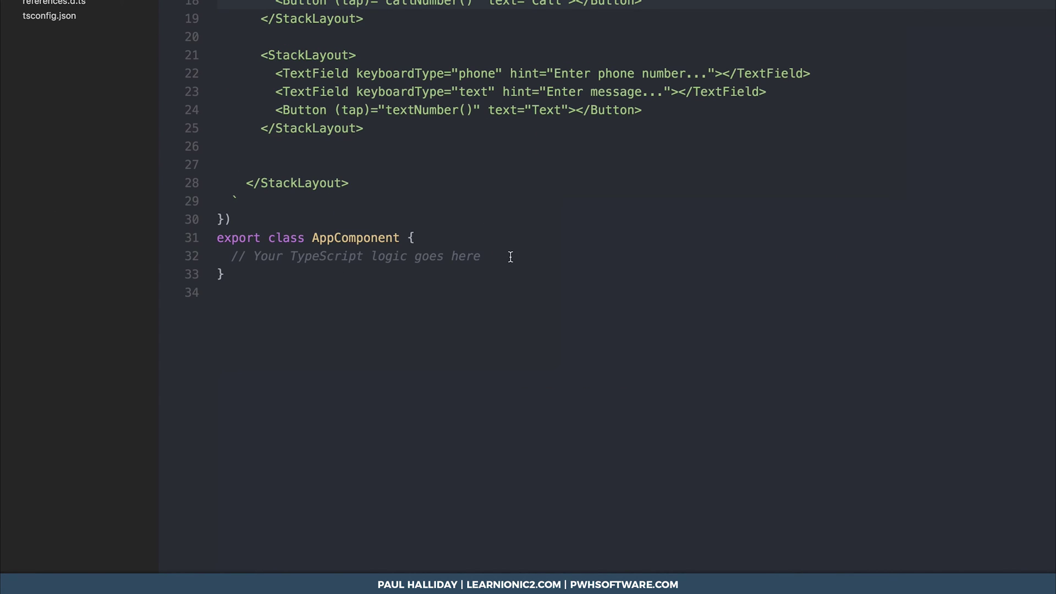
Replace the class comment with //Variables declaring phoneNumber: number and textMessage: string.
{"action": "left_click_drag", "start_coordinate": [482, 256], "coordinate": [230, 257]}
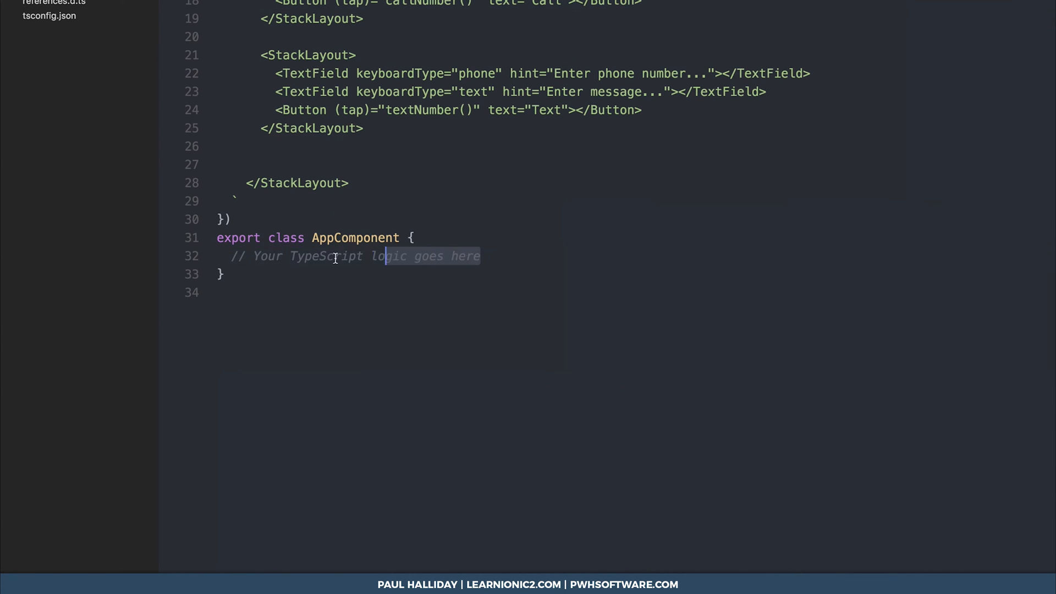
{"action": "key", "text": "BackSpace"}
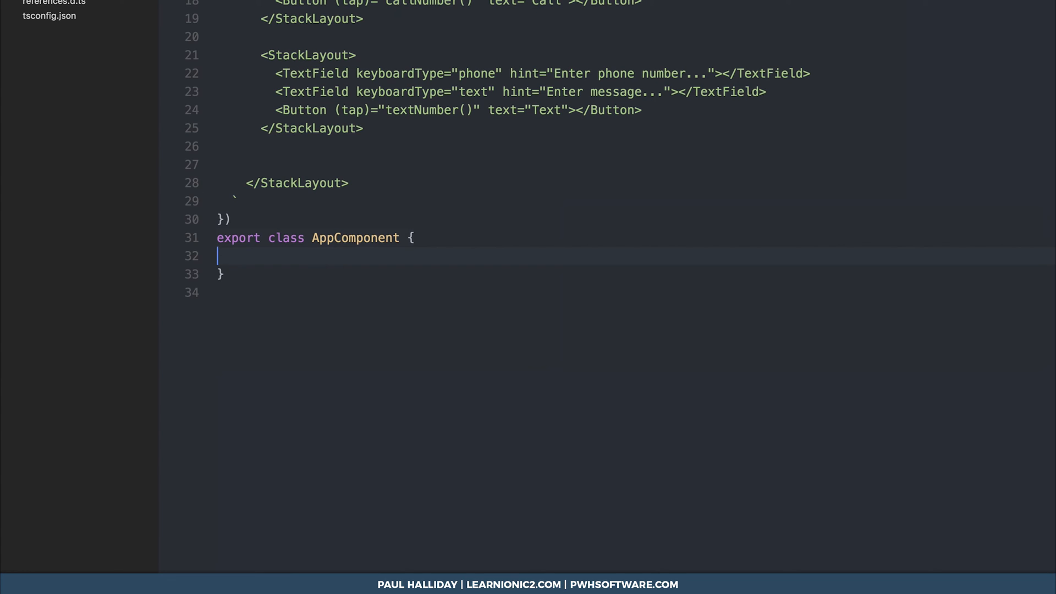
{"action": "key", "text": "BackSpace"}
{"action": "key", "text": "BackSpace"}
{"action": "type", "text": "{"}
{"action": "key", "text": "Return"}
{"action": "type", "text": "Variables"}
{"action": "key", "text": "Return"}
{"action": "type", "text": "phoneNumbe"}
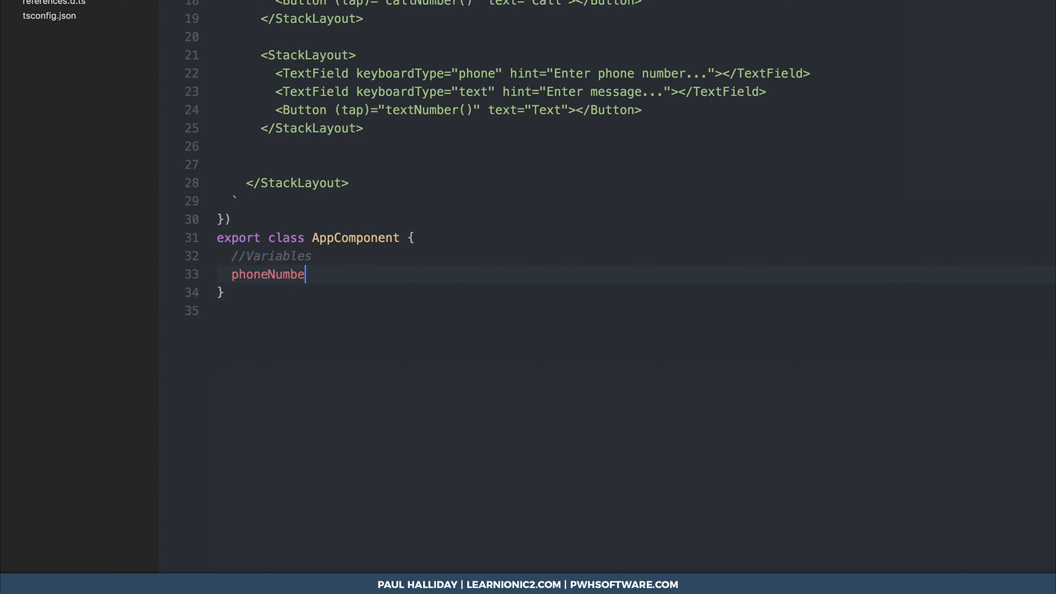
{"action": "type", "text": "r: number;"}
{"action": "key", "text": "Return"}
{"action": "type", "text": "textMe"}
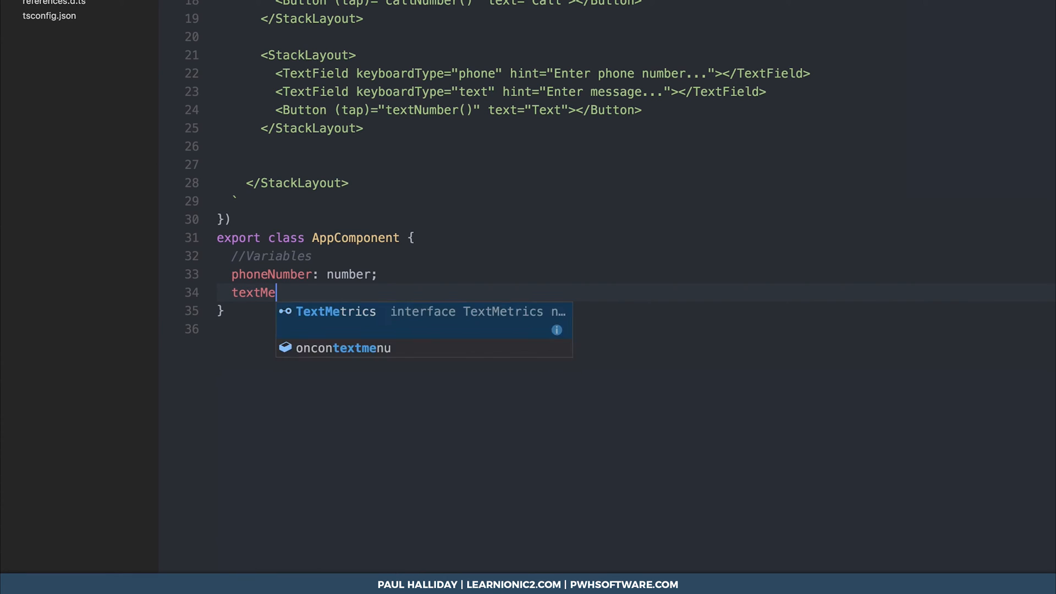
{"action": "type", "text": "ssage:string;"}
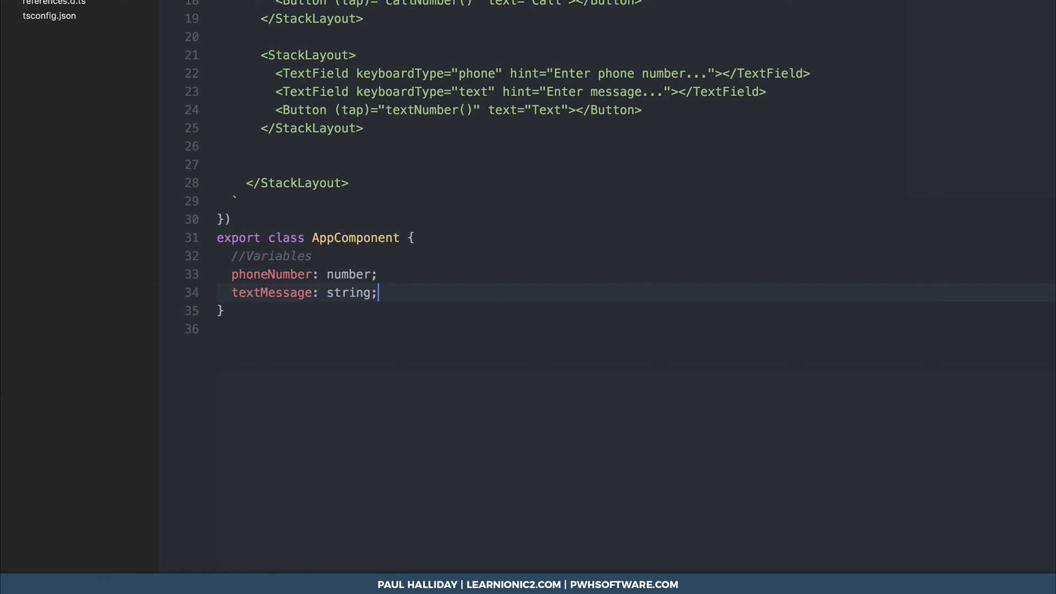
{"action": "type", "text": " ["}
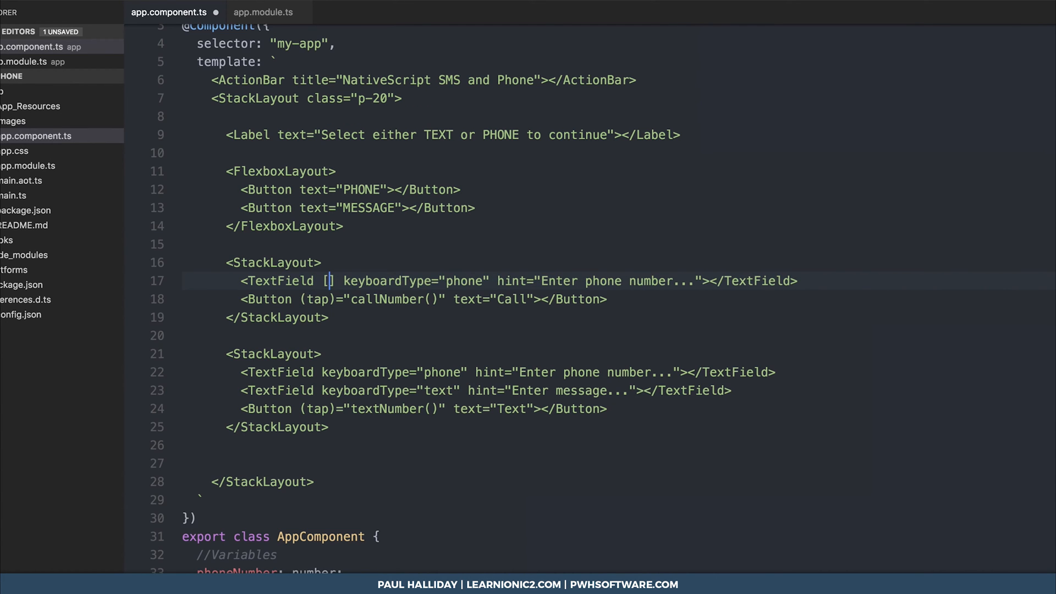
{"action": "type", "text": "(ngModel)]=\""}
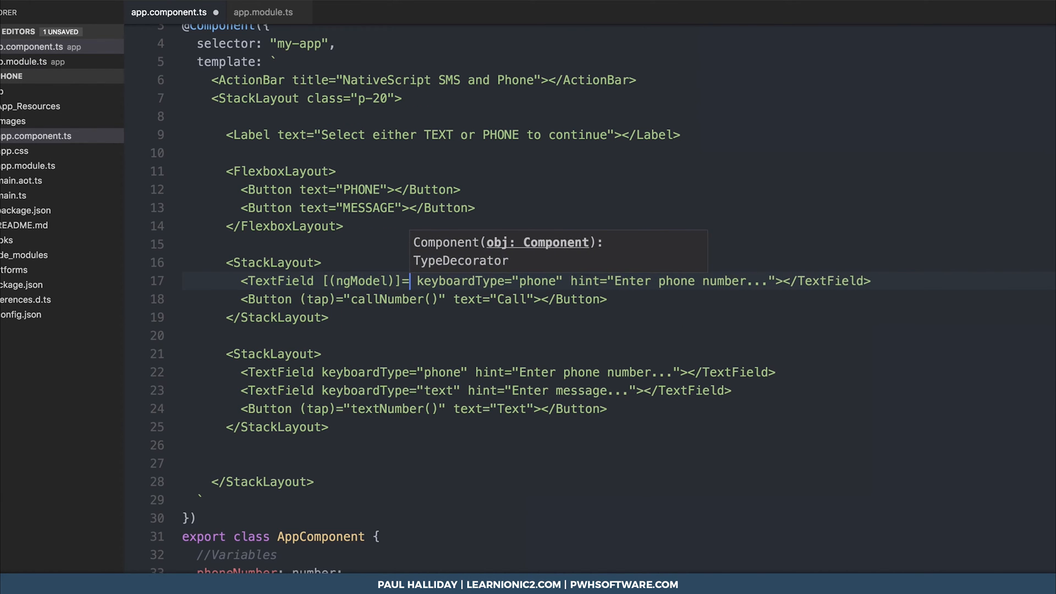
{"action": "type", "text": "phoneNumber\""}
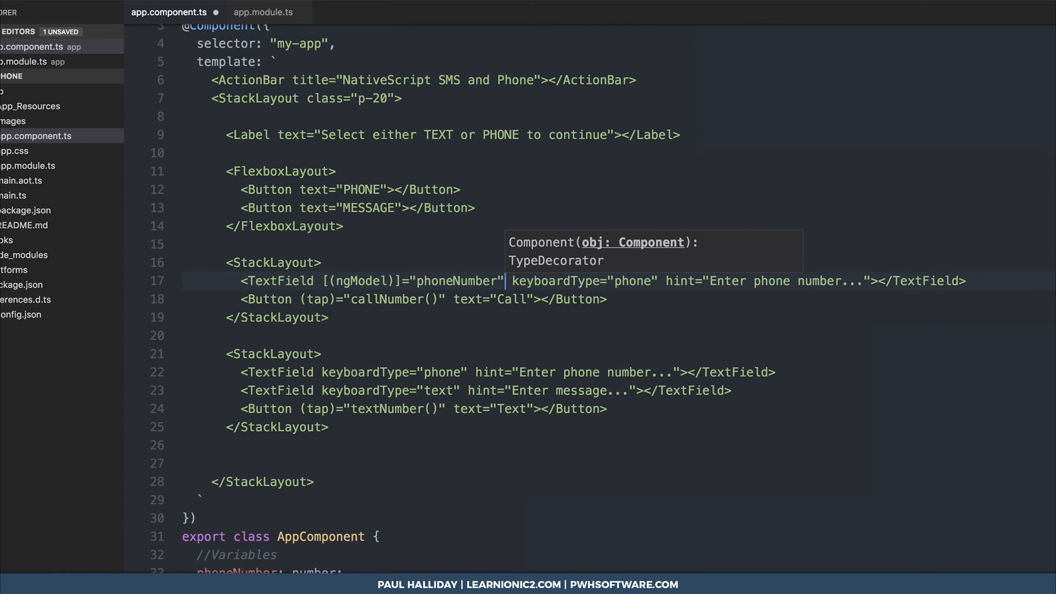
Copy [(ngModel)]="phoneNumber" from line 17 onto the line 22 TextField.
{"action": "left_click_drag", "start_coordinate": [323, 281], "coordinate": [506, 281]}
{"action": "key", "text": "ctrl+c"}
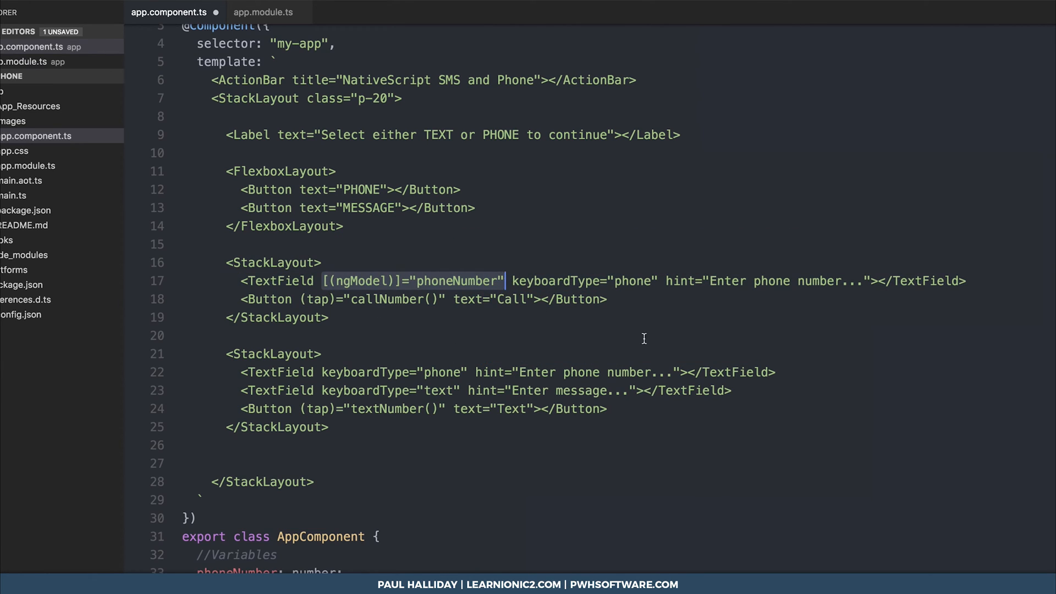
{"action": "left_click", "coordinate": [312, 371]}
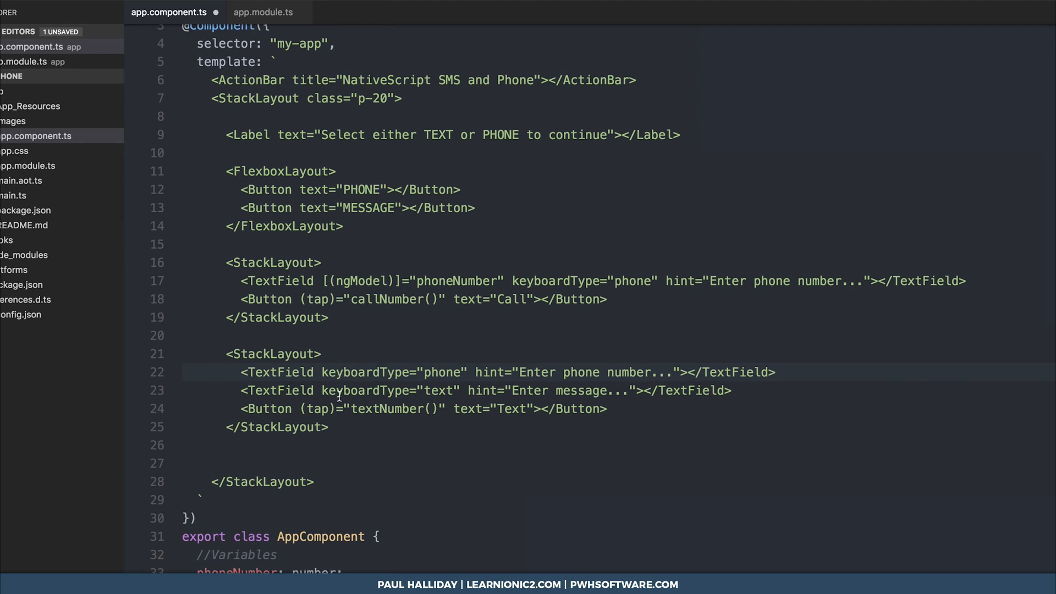
{"action": "key", "text": "ctrl+v"}
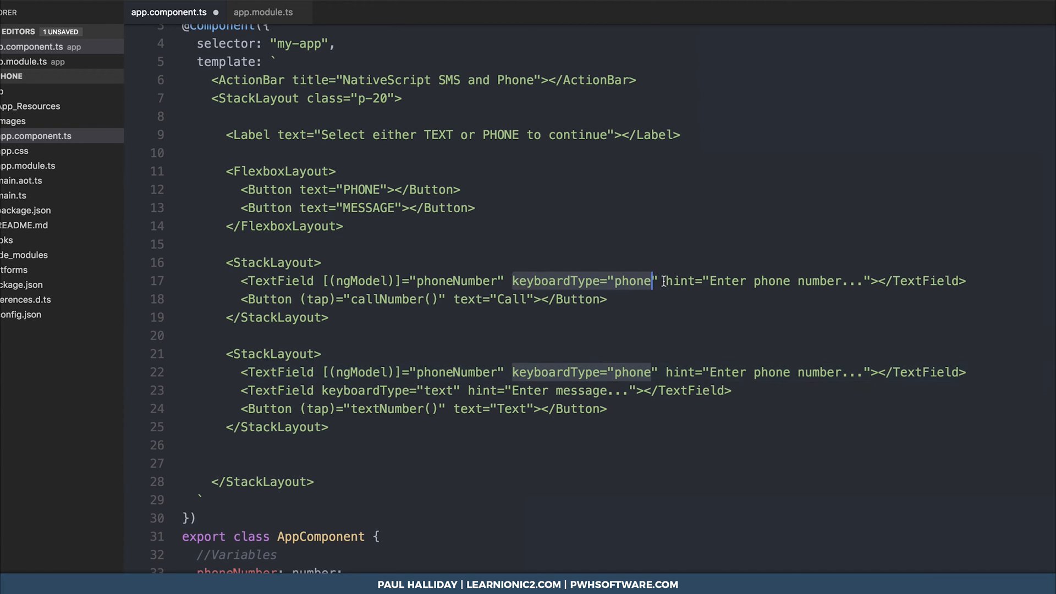
{"action": "left_click_drag", "start_coordinate": [512, 282], "coordinate": [898, 281]}
{"action": "left_click", "coordinate": [898, 281]}
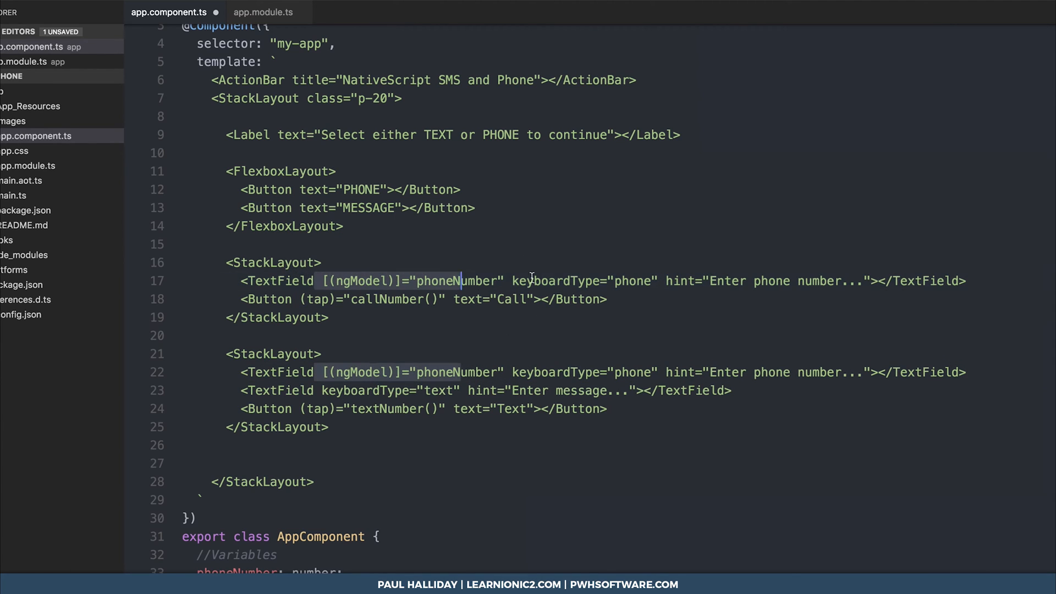
{"action": "left_click_drag", "start_coordinate": [300, 190], "coordinate": [398, 190]}
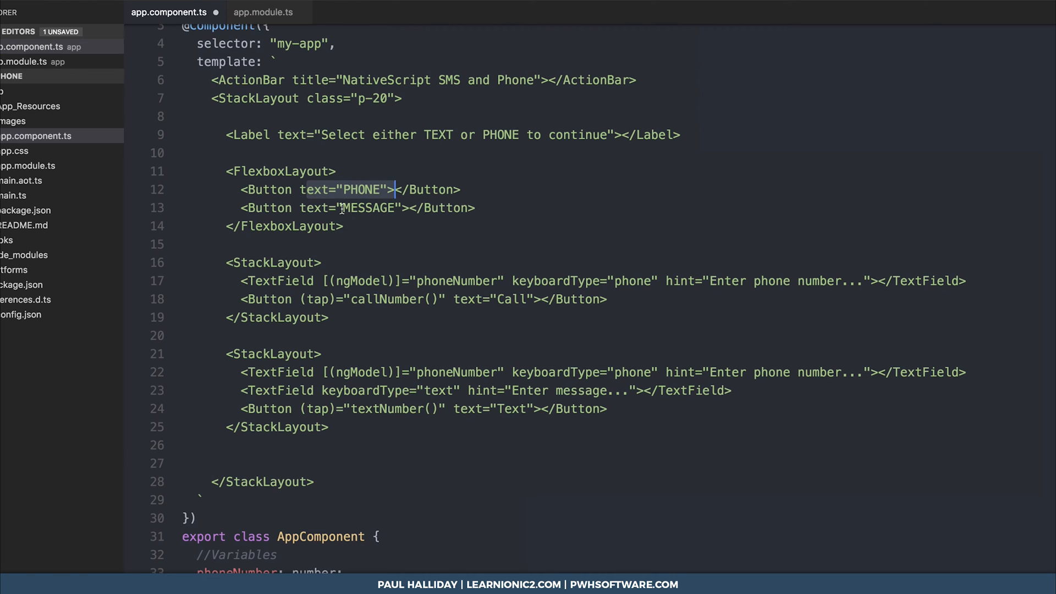
{"action": "left_click_drag", "start_coordinate": [301, 208], "coordinate": [405, 209]}
Paste the binding onto the line 23 message field and change it to textMessage.
{"action": "left_click_drag", "start_coordinate": [416, 372], "coordinate": [534, 372]}
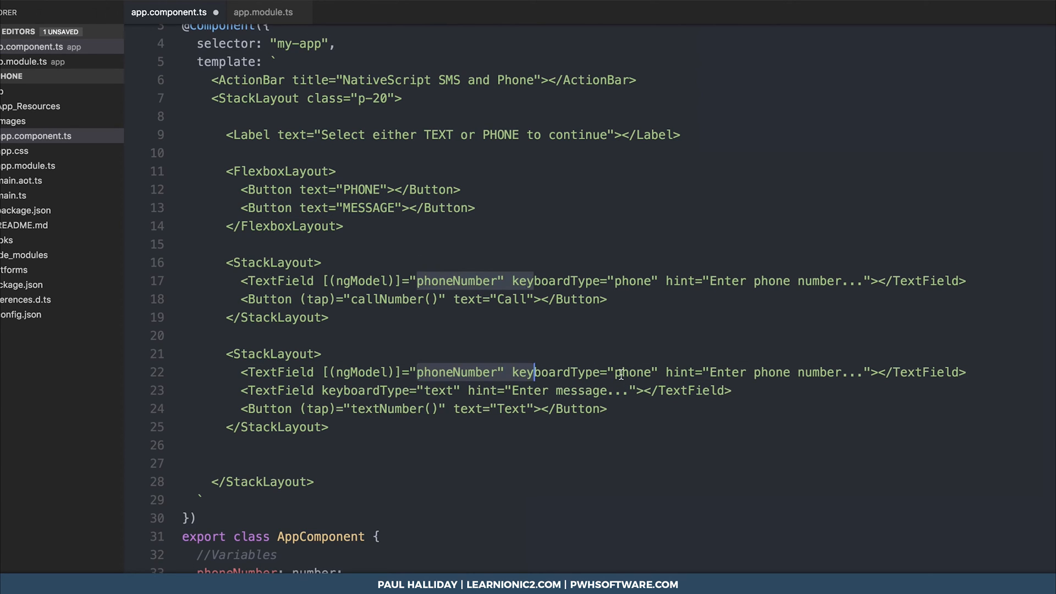
{"action": "left_click", "coordinate": [617, 373]}
{"action": "left_click", "coordinate": [322, 390]}
{"action": "key", "text": "ctrl+v"}
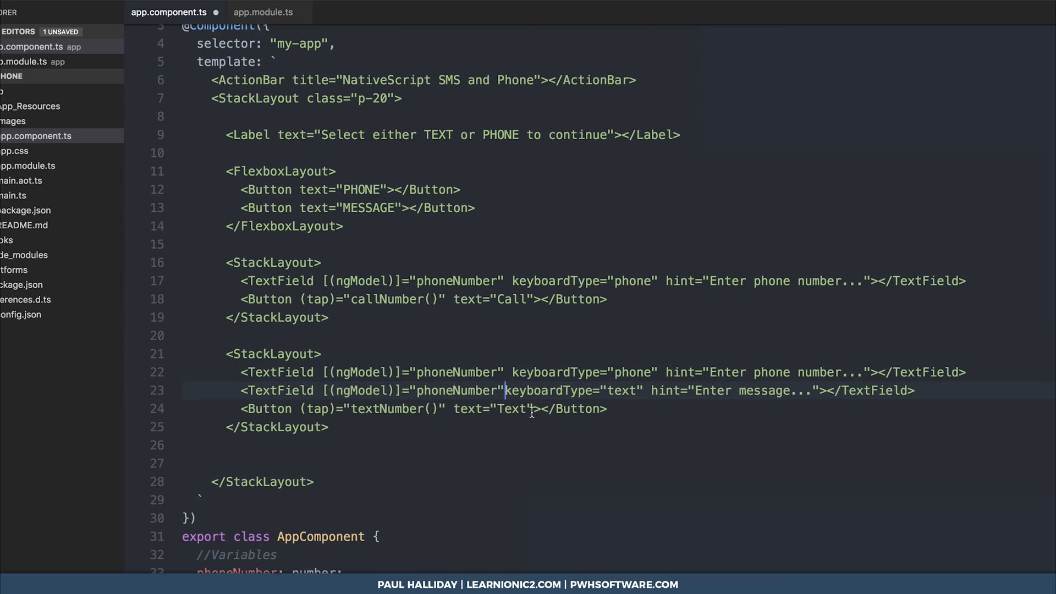
{"action": "left_click_drag", "start_coordinate": [416, 390], "coordinate": [497, 390]}
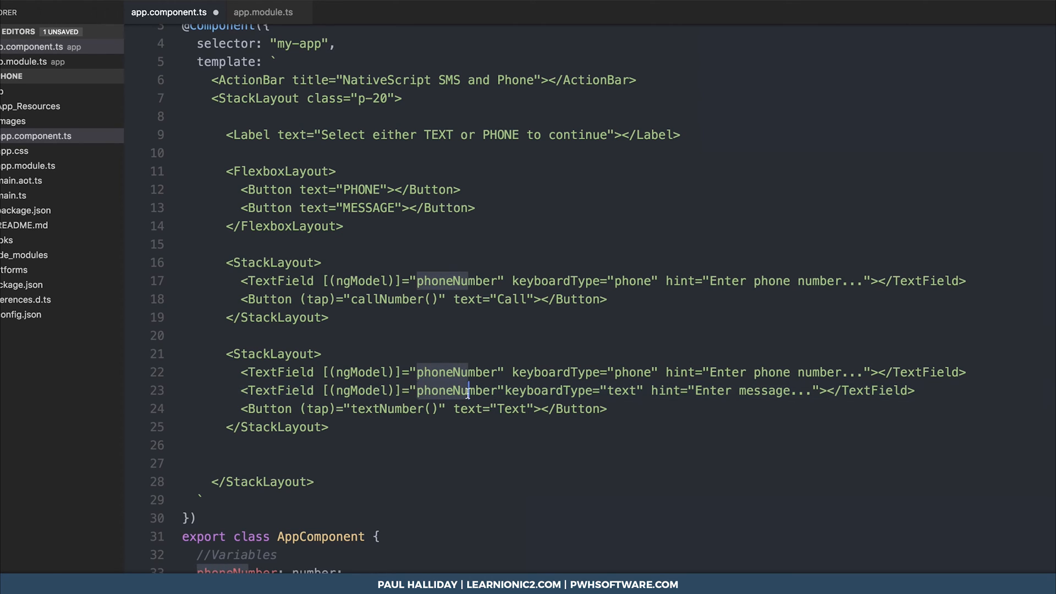
{"action": "type", "text": "textM"}
{"action": "type", "text": "essage"}
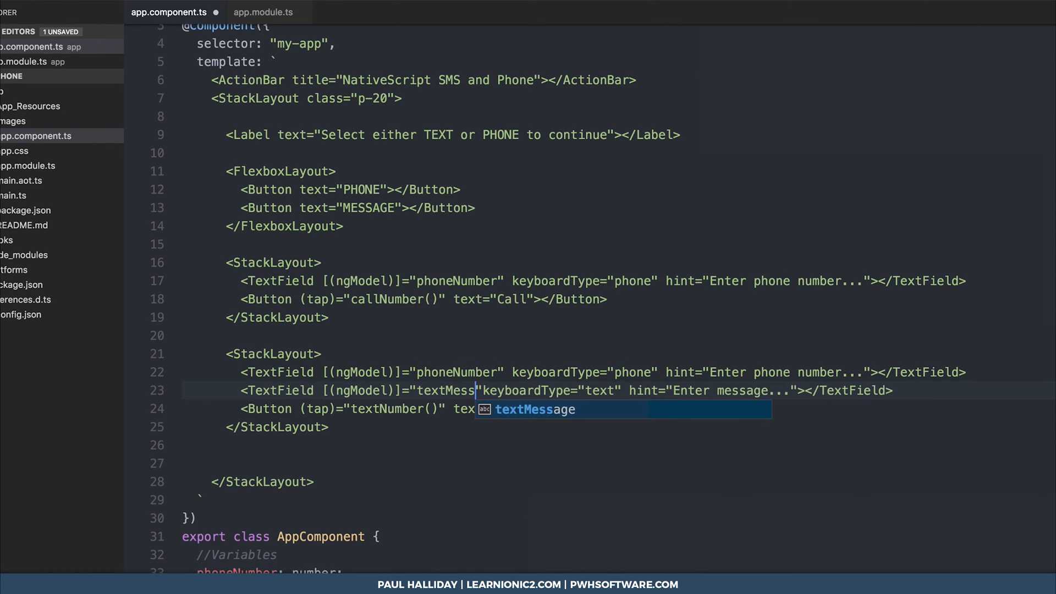
Add an empty callNumber(): void with a commented phone.dial(number, true) and import nativescript-phone as phone.
{"action": "key", "text": "Escape"}
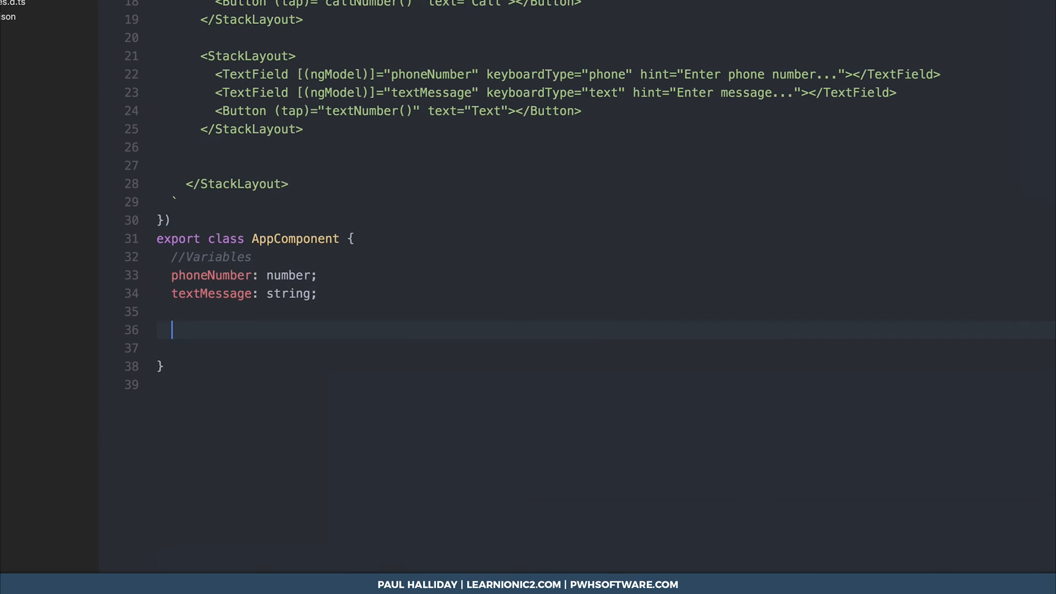
{"action": "type", "text": "call"}
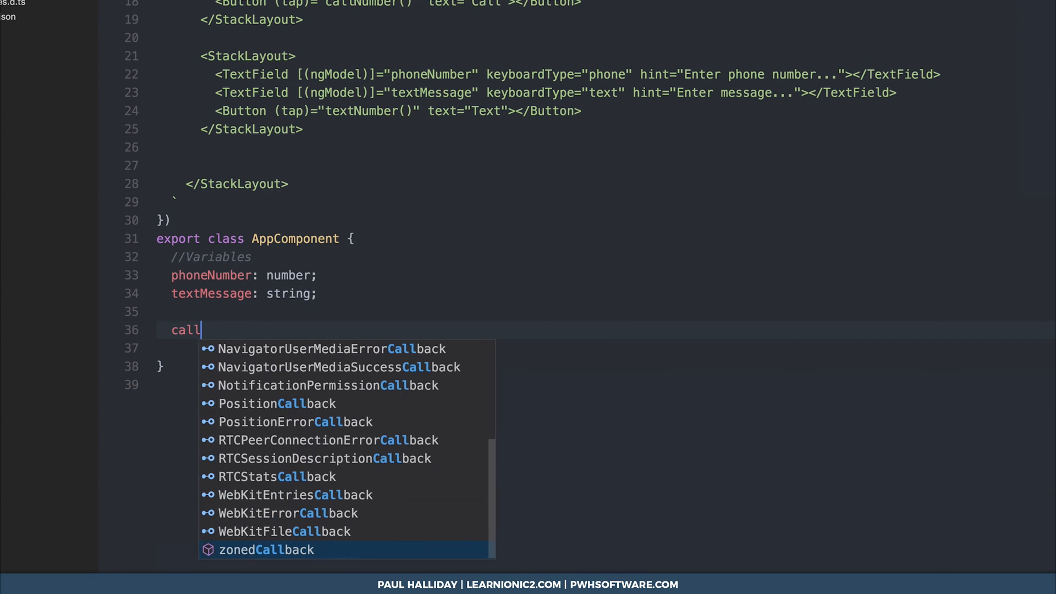
{"action": "type", "text": "Number():"}
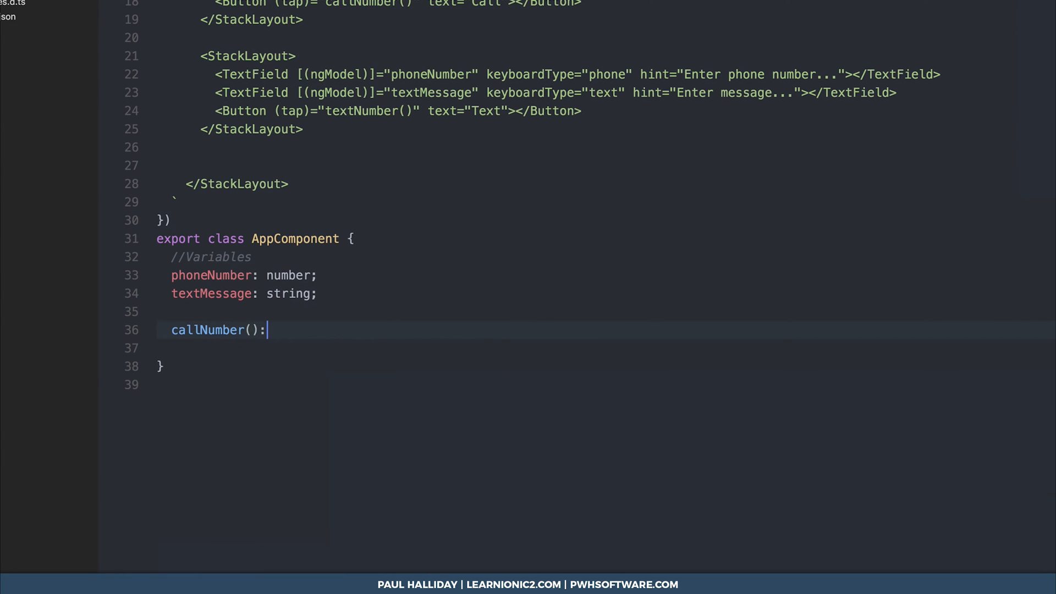
{"action": "type", "text": "void{"}
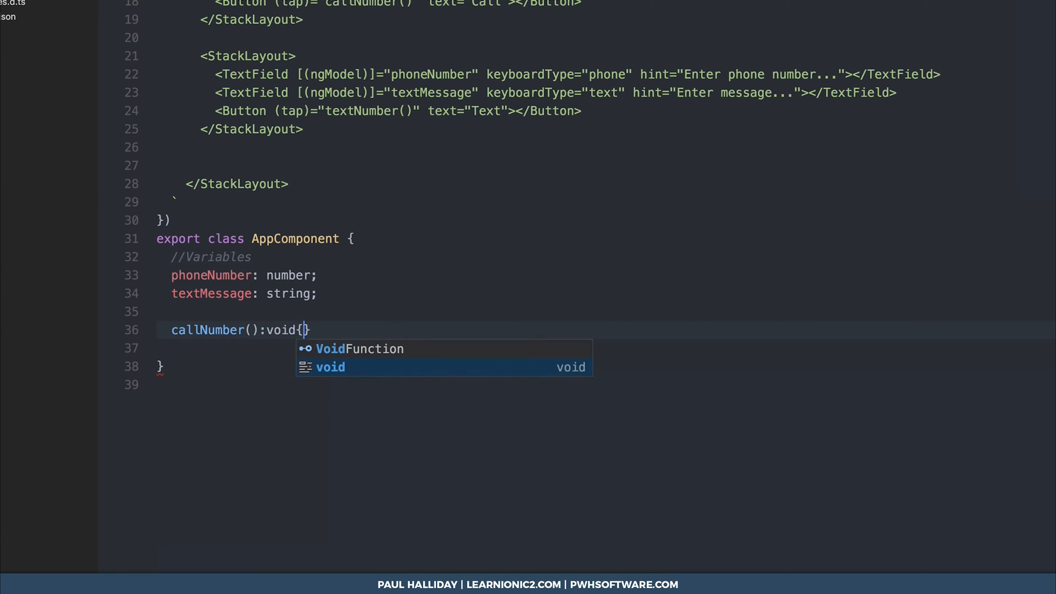
{"action": "key", "text": "Return"}
{"action": "type", "text": "//"}
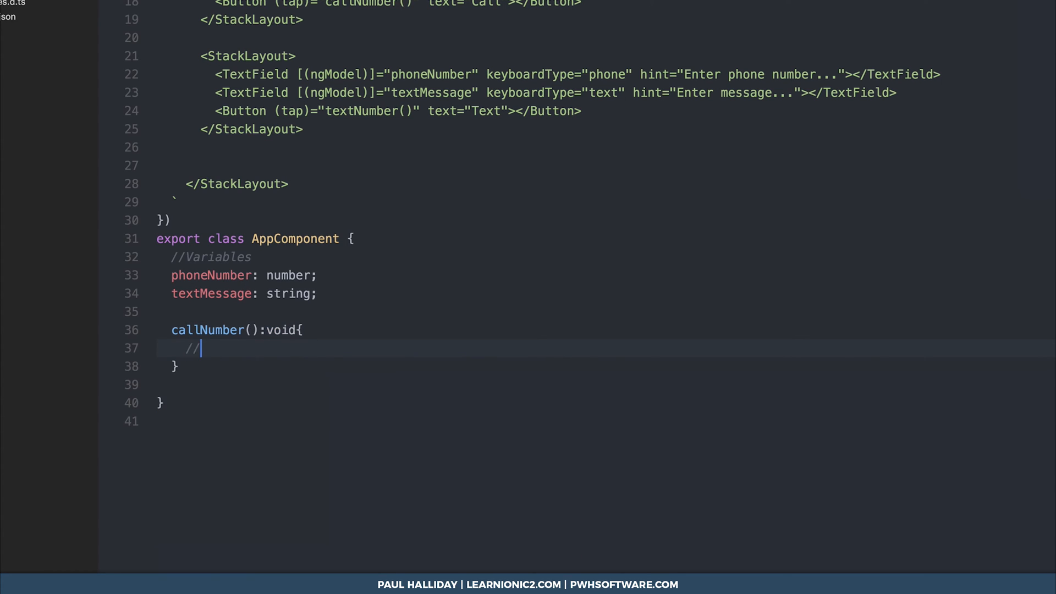
{"action": "type", "text": "phone.dial("}
{"action": "type", "text": "number, "}
{"action": "type", "text": "true"}
{"action": "key", "text": "End"}
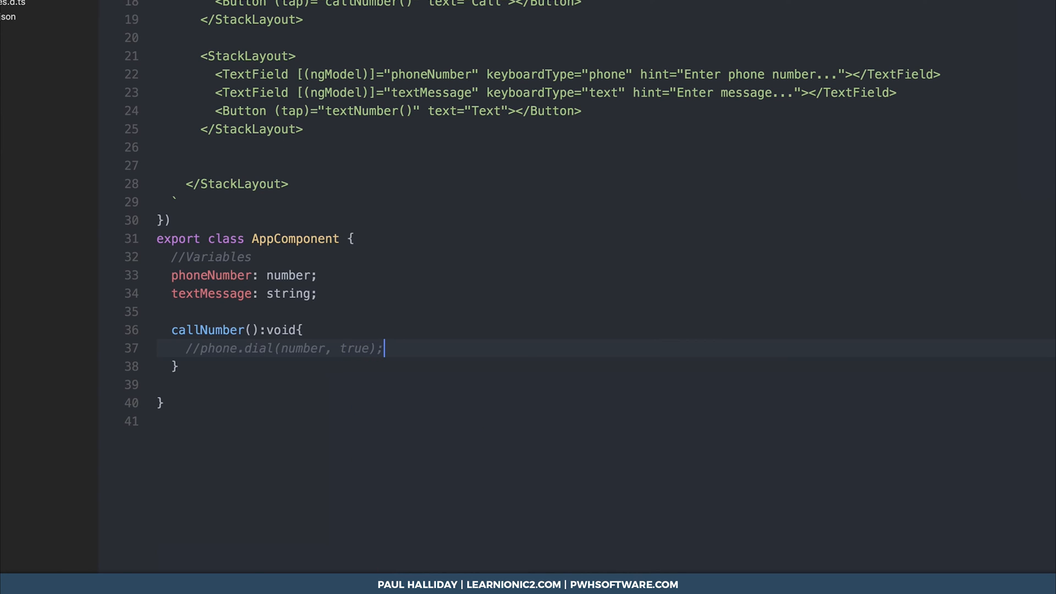
{"action": "type", "text": "i"}
{"action": "type", "text": "mport * a"}
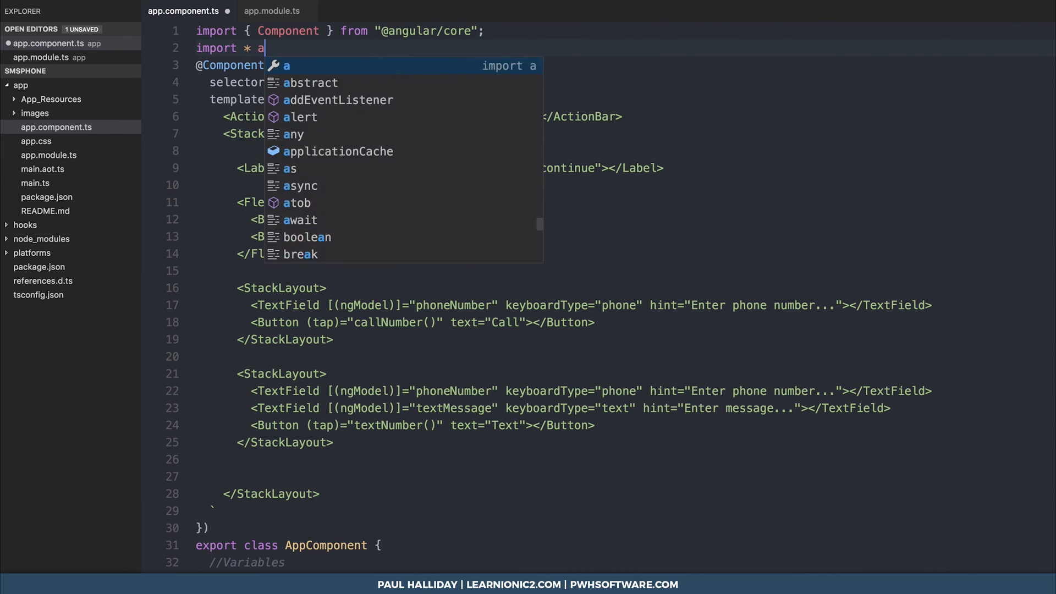
{"action": "type", "text": "s phone from 'native"}
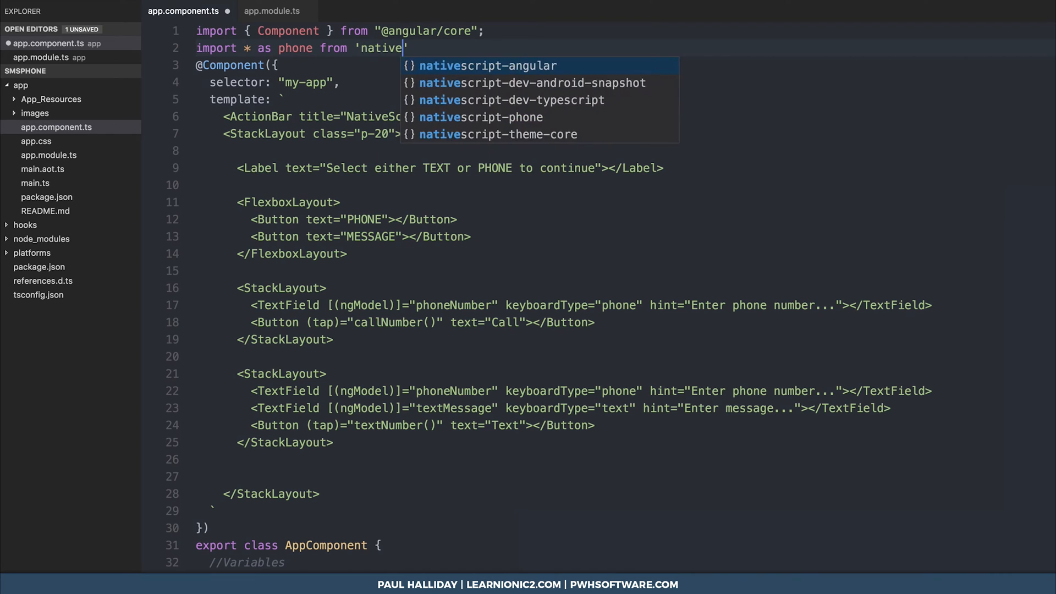
{"action": "type", "text": "script-ph"}
{"action": "key", "text": "Tab"}
{"action": "type", "text": "'"}
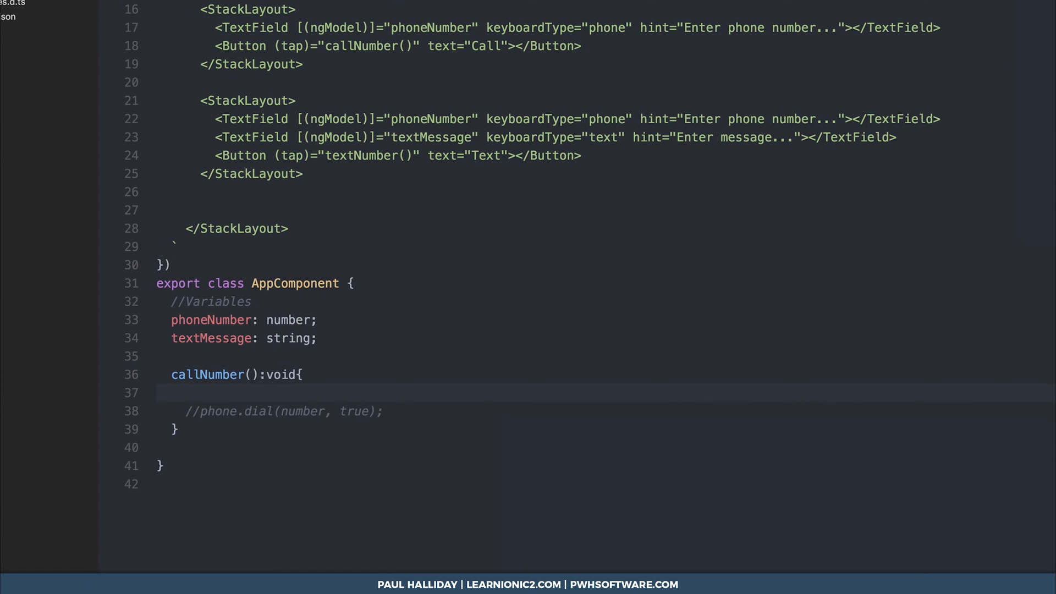
{"action": "type", "text": "p"}
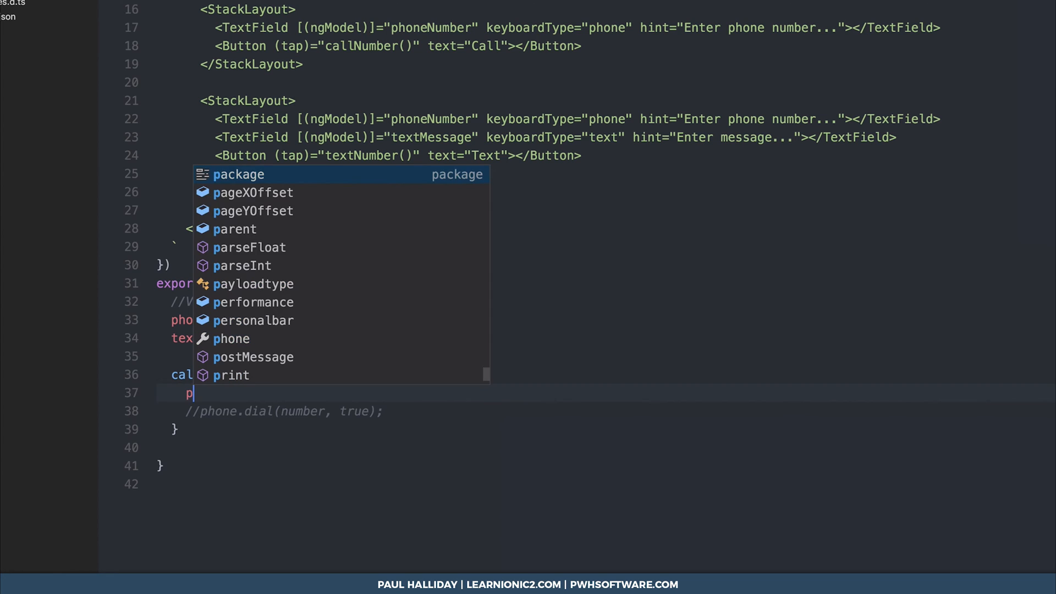
{"action": "type", "text": "hone.dial("}
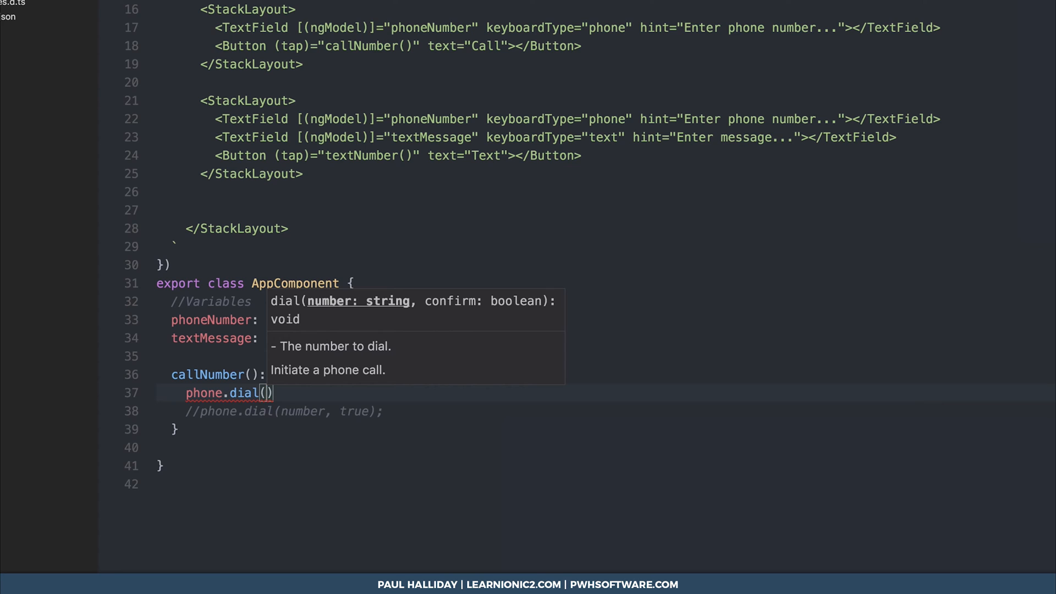
{"action": "type", "text": "String("}
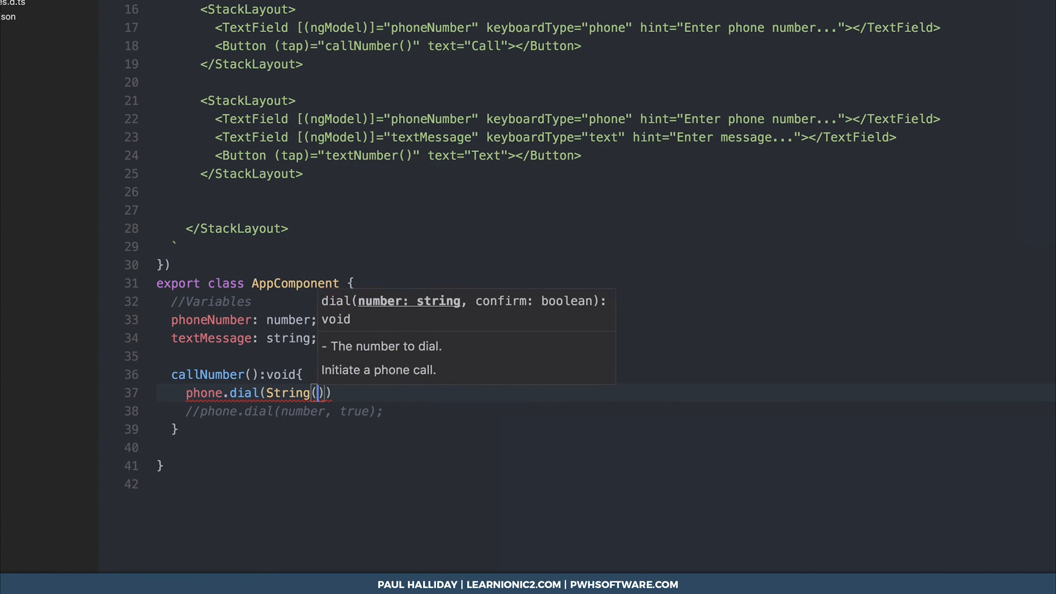
{"action": "type", "text": "this.phone"}
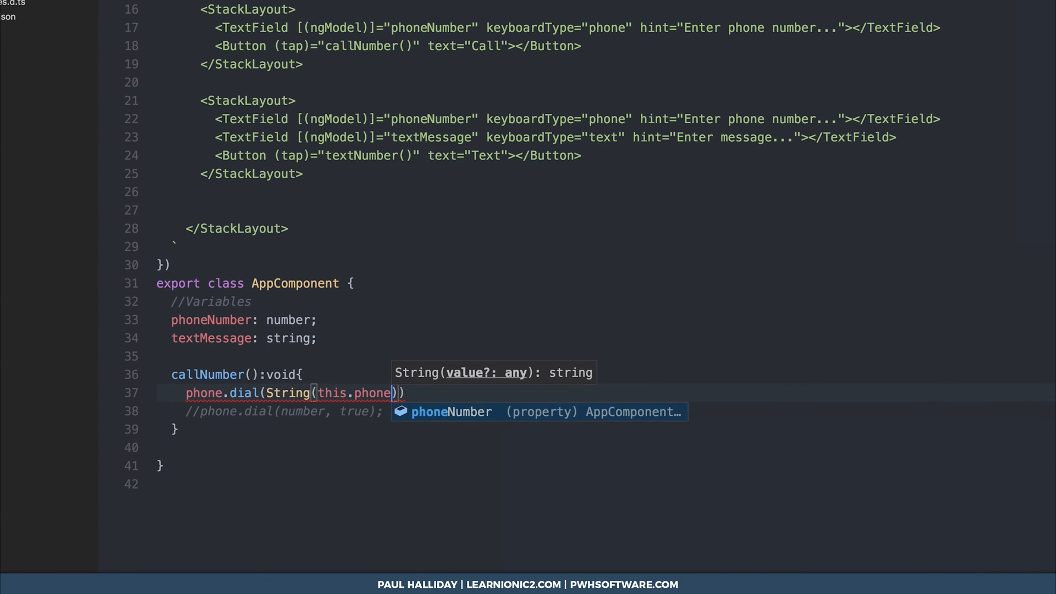
Make callNumber call phone.dial(String(this.phoneNumber), true).
{"action": "key", "text": "Right"}
{"action": "type", "text": ", "}
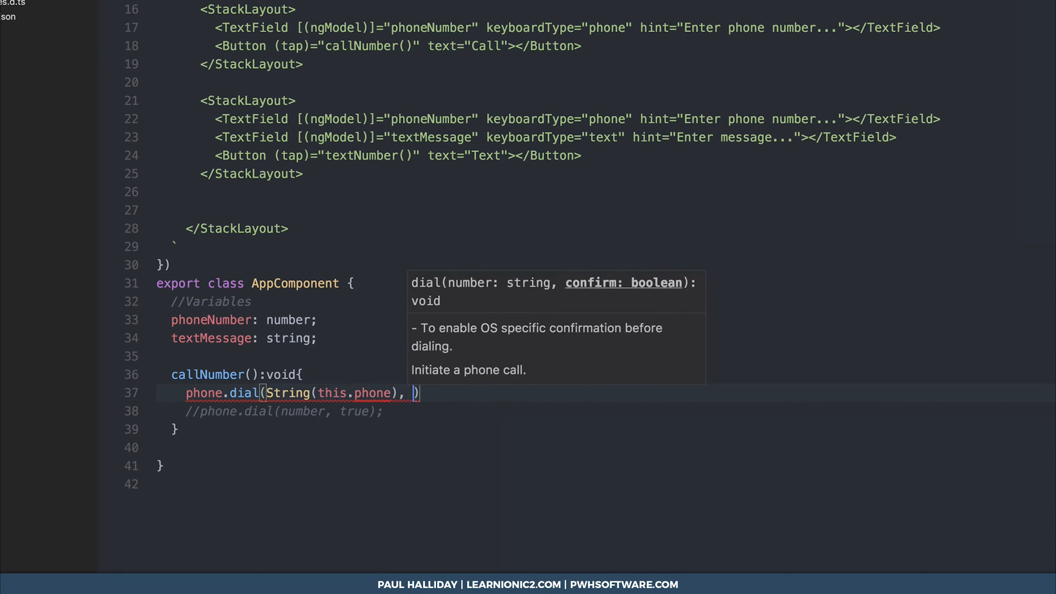
{"action": "type", "text": "true);"}
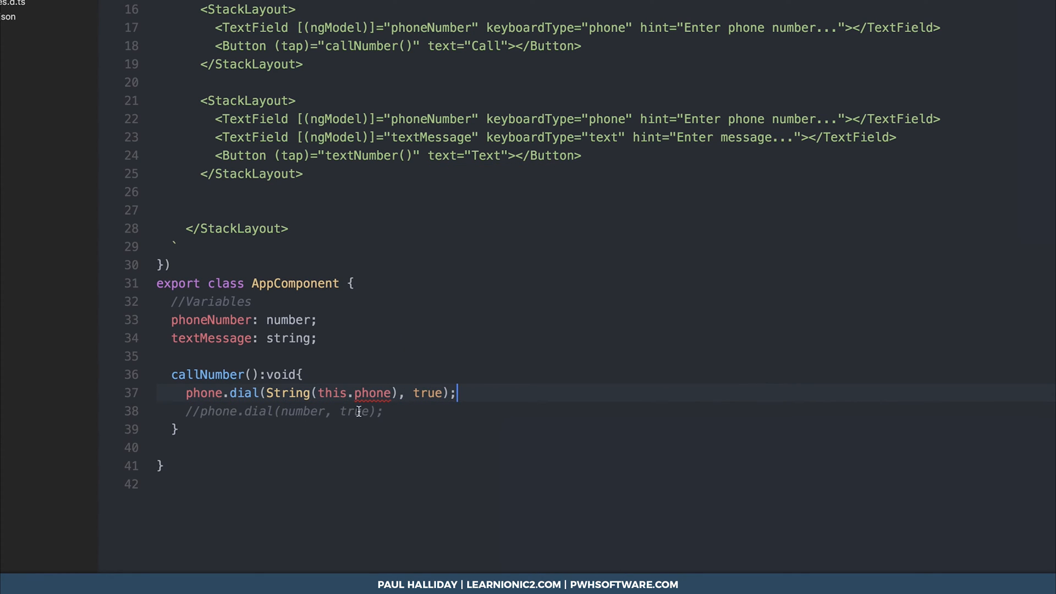
{"action": "left_click", "coordinate": [384, 393]}
{"action": "key", "text": "Right"}
{"action": "type", "text": "Number"}
{"action": "left_click", "coordinate": [446, 373]}
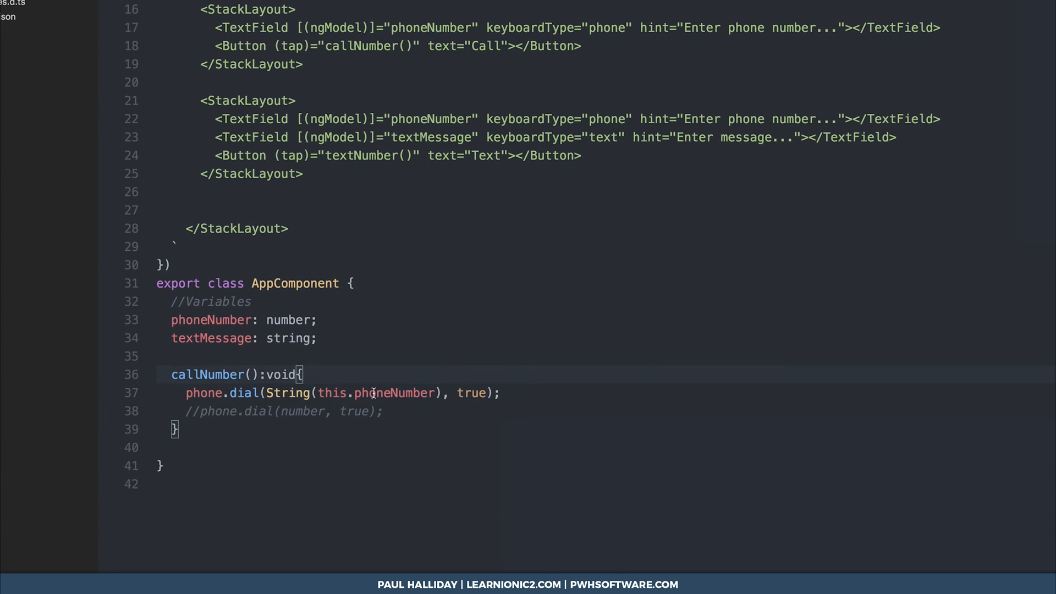
Review the dial(number, confirm): void signature in the nativescript-phone index.d.ts typings.
{"action": "left_click", "coordinate": [214, 397], "text": "ctrl"}
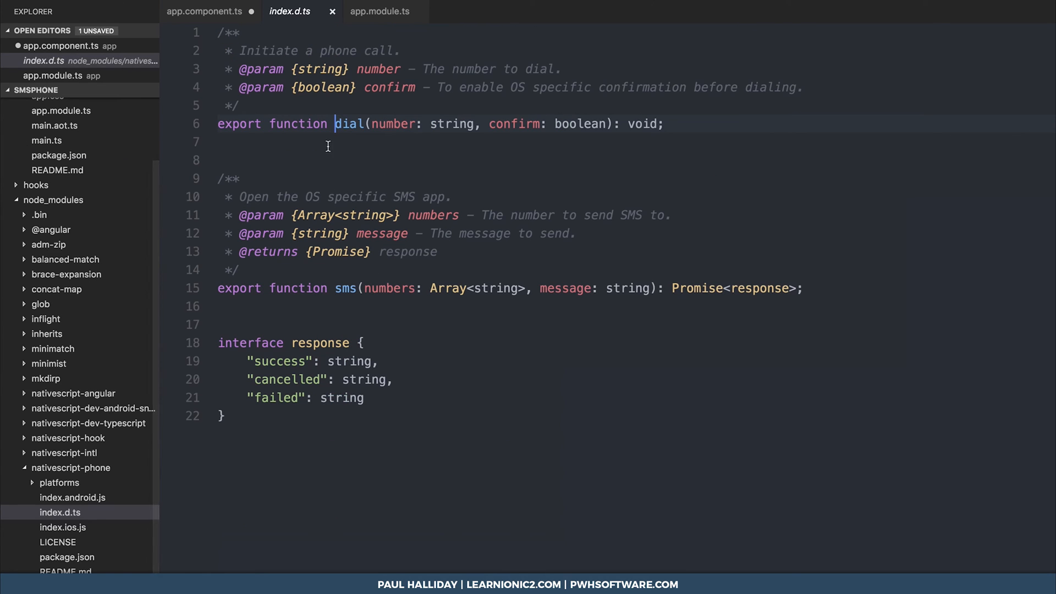
{"action": "left_click_drag", "start_coordinate": [301, 68], "coordinate": [624, 64]}
{"action": "left_click_drag", "start_coordinate": [386, 86], "coordinate": [805, 86]}
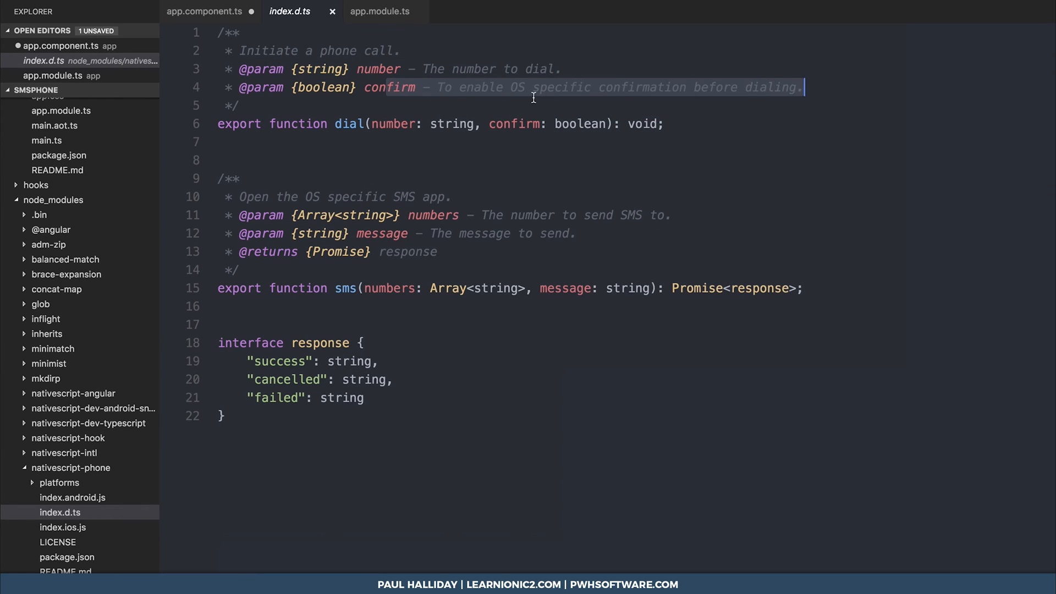
{"action": "left_click_drag", "start_coordinate": [489, 85], "coordinate": [646, 86]}
{"action": "left_click_drag", "start_coordinate": [582, 86], "coordinate": [747, 86]}
{"action": "left_click", "coordinate": [640, 98]}
{"action": "mouse_move", "coordinate": [642, 87]}
{"action": "left_mouse_down"}
{"action": "mouse_move", "coordinate": [809, 86]}
{"action": "mouse_move", "coordinate": [636, 98]}
{"action": "left_mouse_up"}
{"action": "left_click", "coordinate": [832, 85]}
{"action": "double_click", "coordinate": [641, 124]}
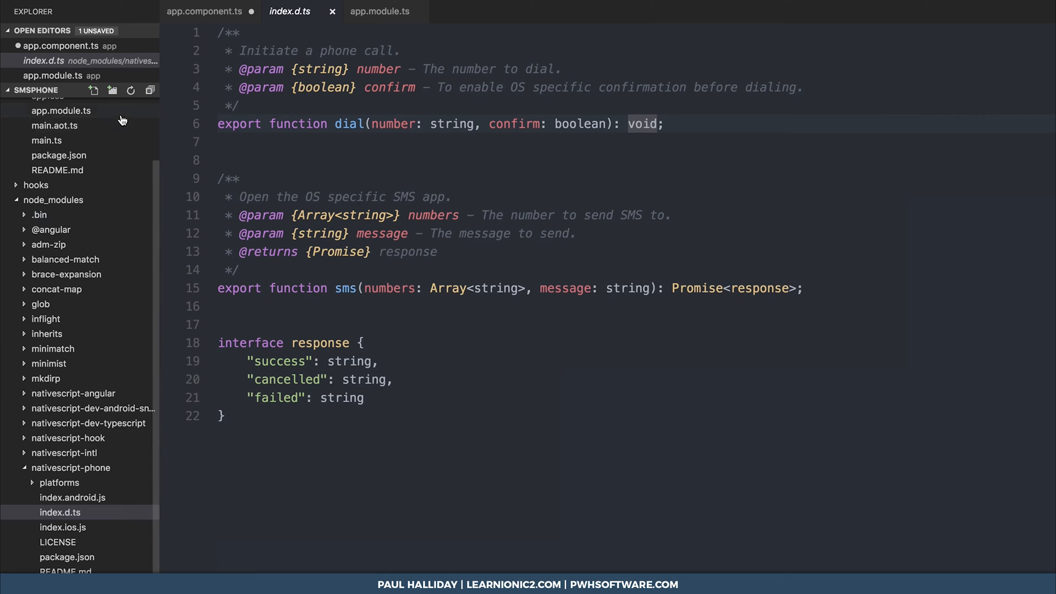
Return to app.component.ts and review the callNumber method and the Call button's tap binding.
{"action": "left_click", "coordinate": [49, 46]}
{"action": "left_click_drag", "start_coordinate": [190, 412], "coordinate": [542, 352]}
{"action": "left_click", "coordinate": [543, 351]}
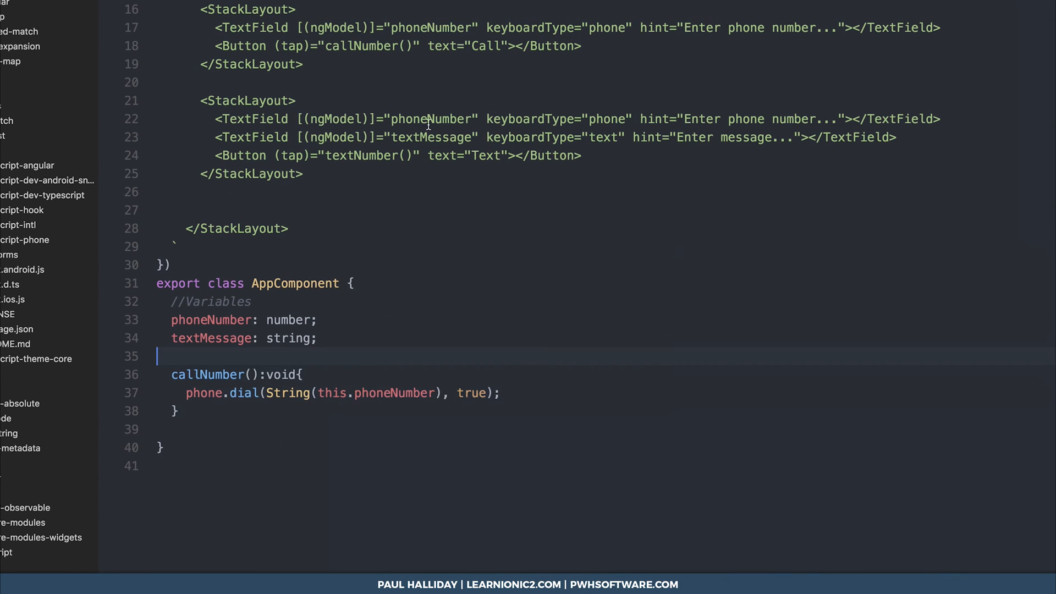
{"action": "left_click_drag", "start_coordinate": [405, 46], "coordinate": [583, 45]}
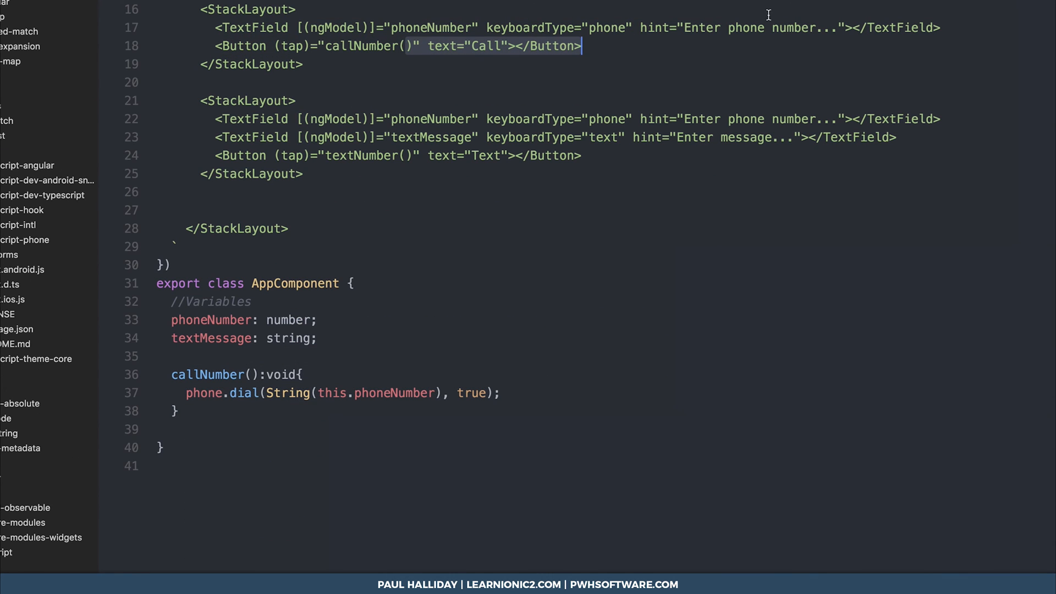
{"action": "left_click_drag", "start_coordinate": [767, 27], "coordinate": [214, 27]}
{"action": "left_click", "coordinate": [726, 27]}
{"action": "double_click", "coordinate": [445, 28]}
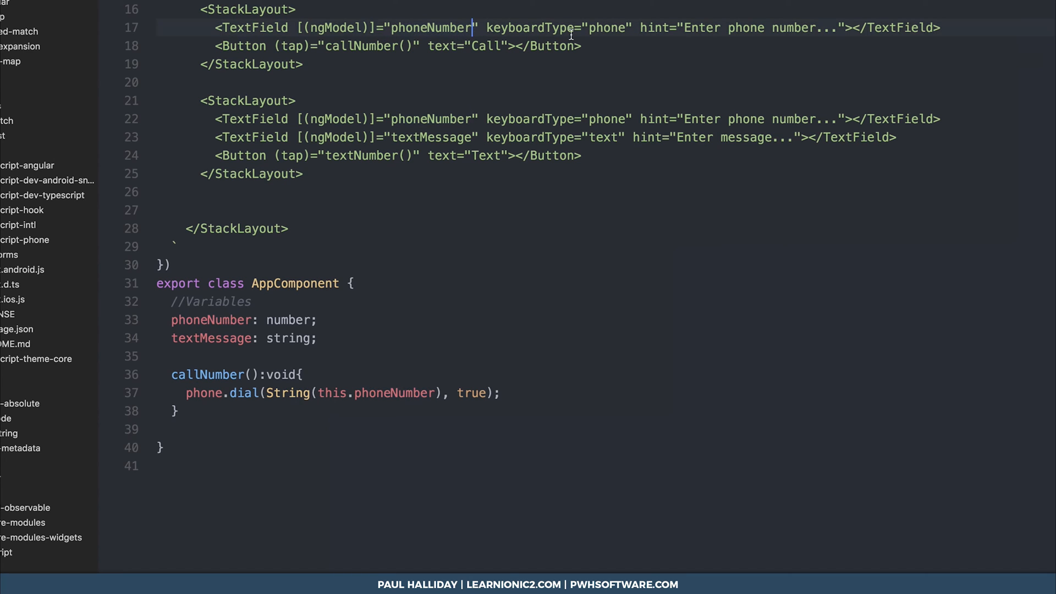
Add textNumber returning phone.sms([String(this.phoneNumber)], this.textMessage).
{"action": "left_click", "coordinate": [223, 354]}
{"action": "left_click", "coordinate": [181, 429]}
{"action": "key", "text": "Return"}
{"action": "type", "text": "te"}
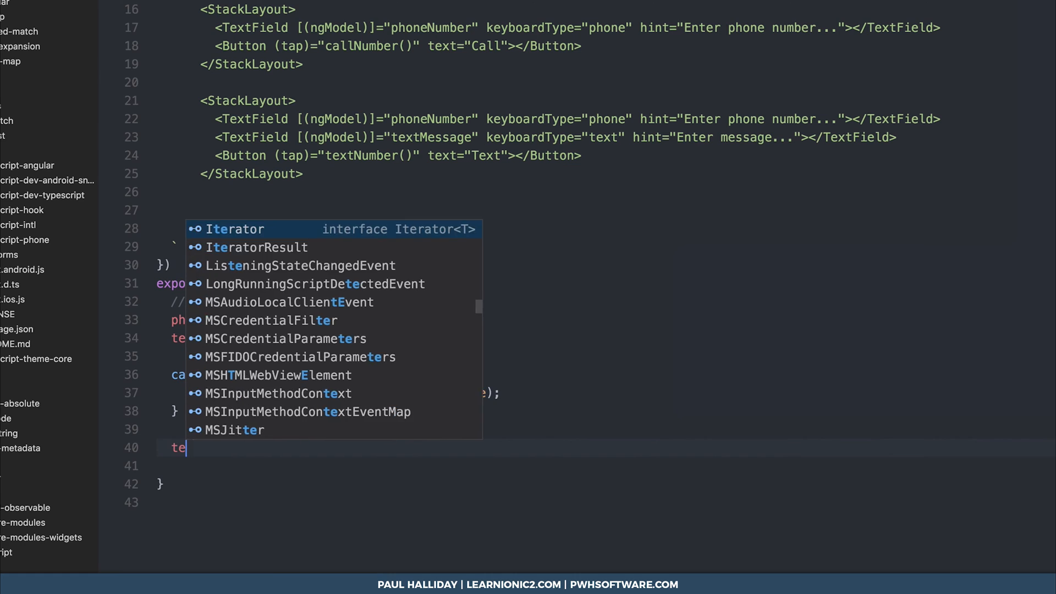
{"action": "type", "text": "xtNumber():Promis"}
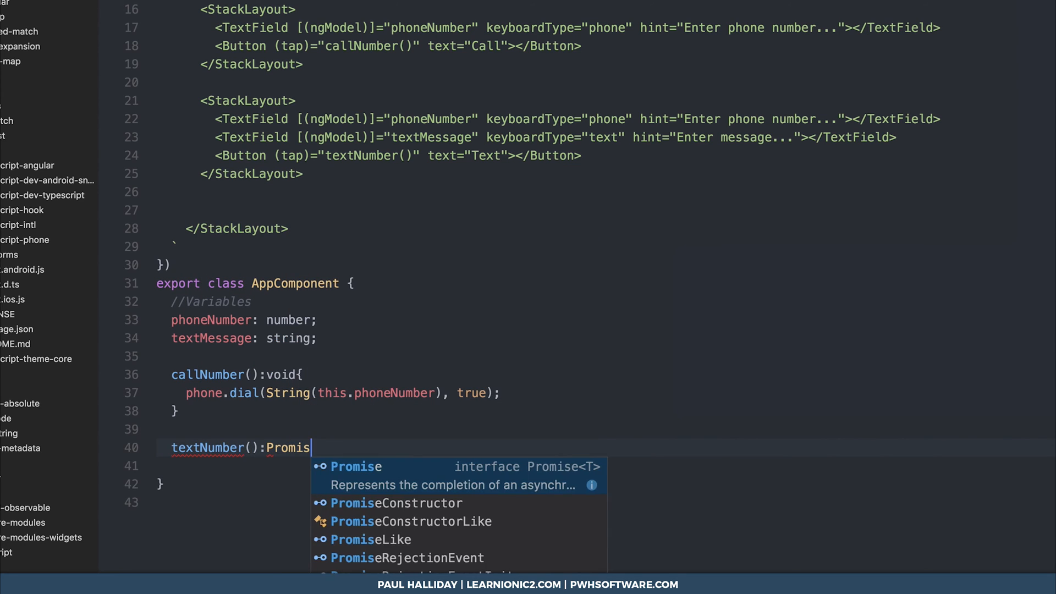
{"action": "type", "text": "e<any> {"}
{"action": "key", "text": "Return"}
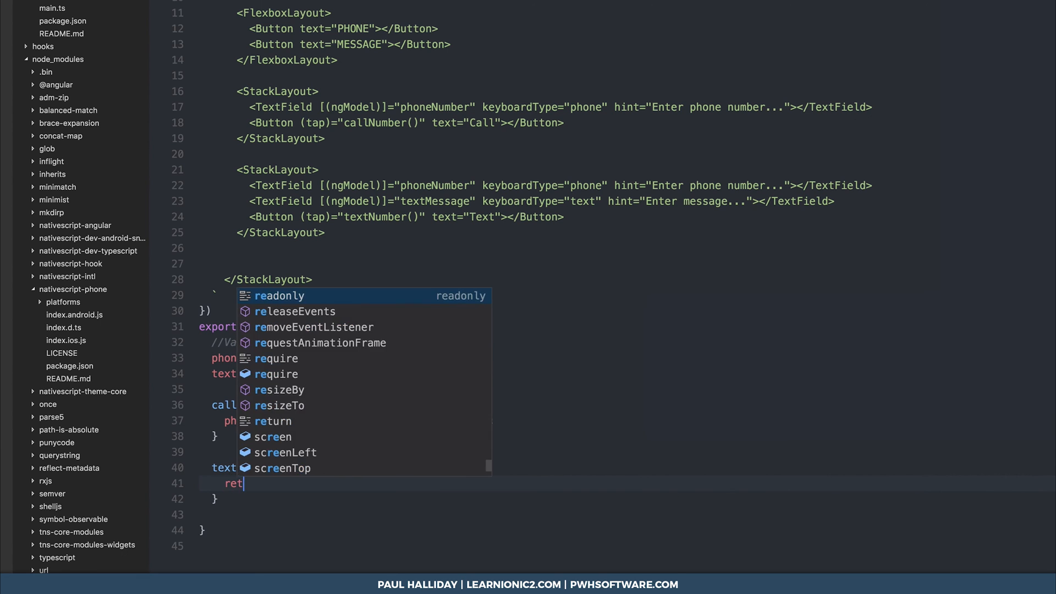
{"action": "type", "text": "return phone.sms"}
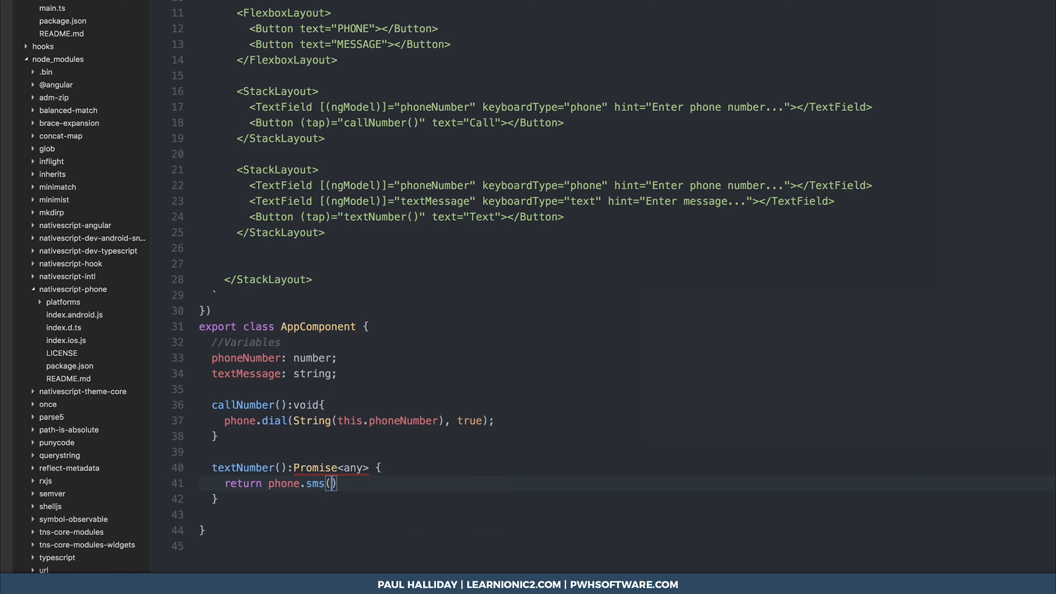
{"action": "type", "text": "(["}
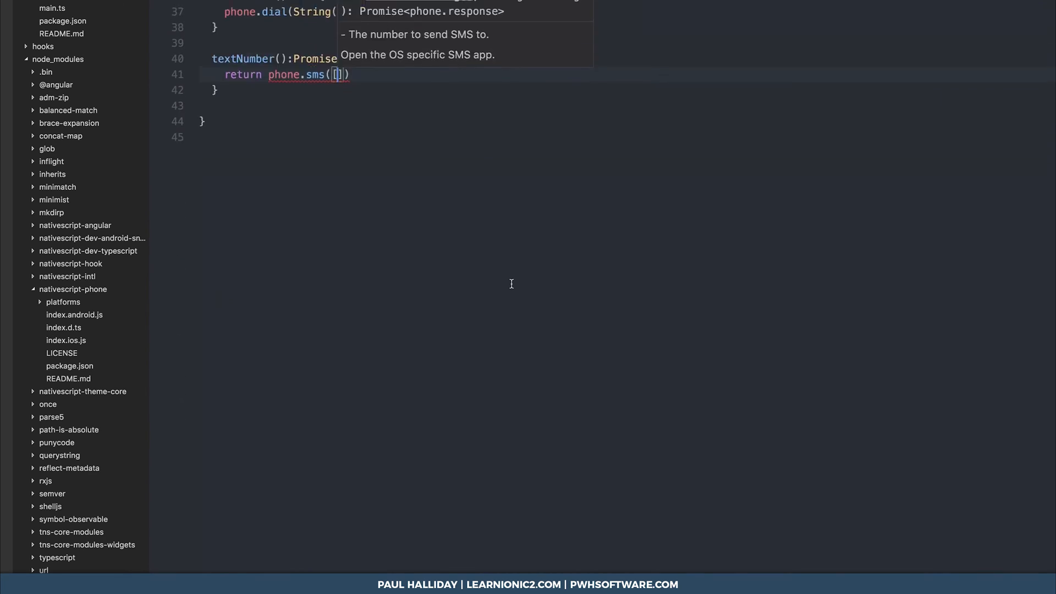
{"action": "type", "text": "t"}
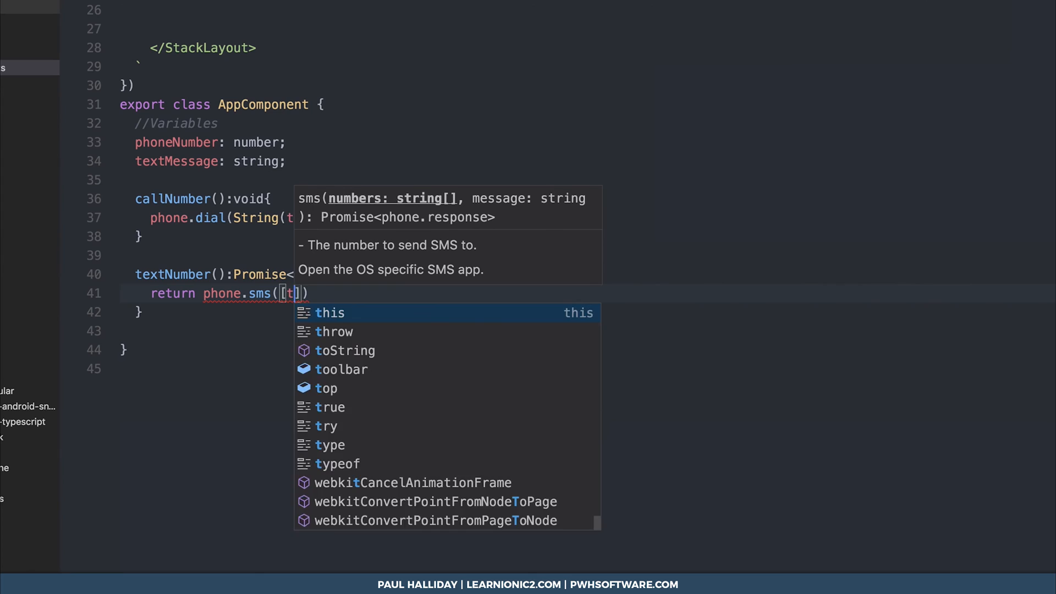
{"action": "key", "text": "BackSpace"}
{"action": "type", "text": "String("}
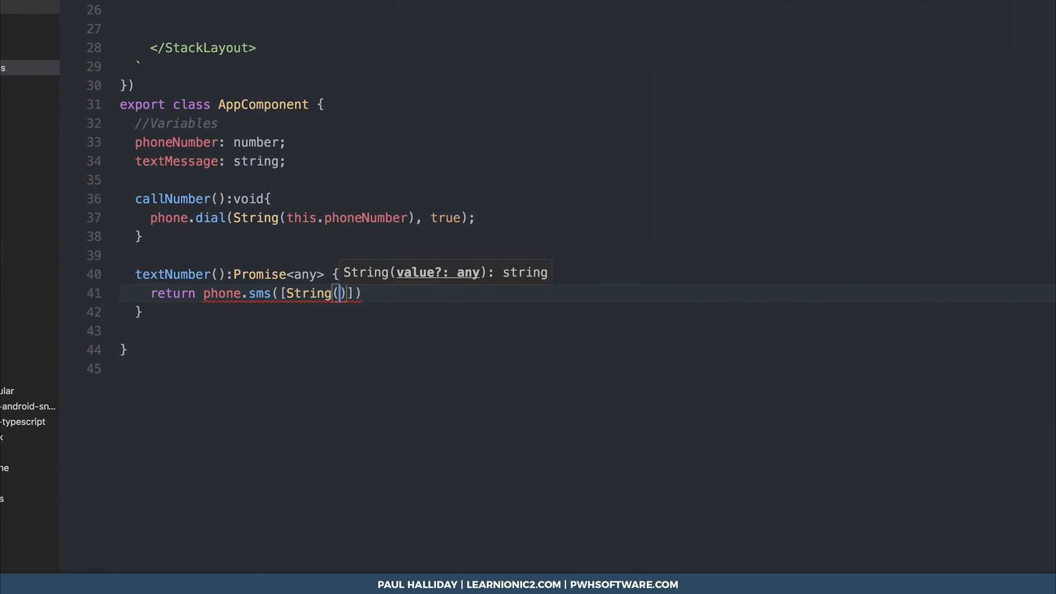
{"action": "type", "text": "this.phoneNumber"}
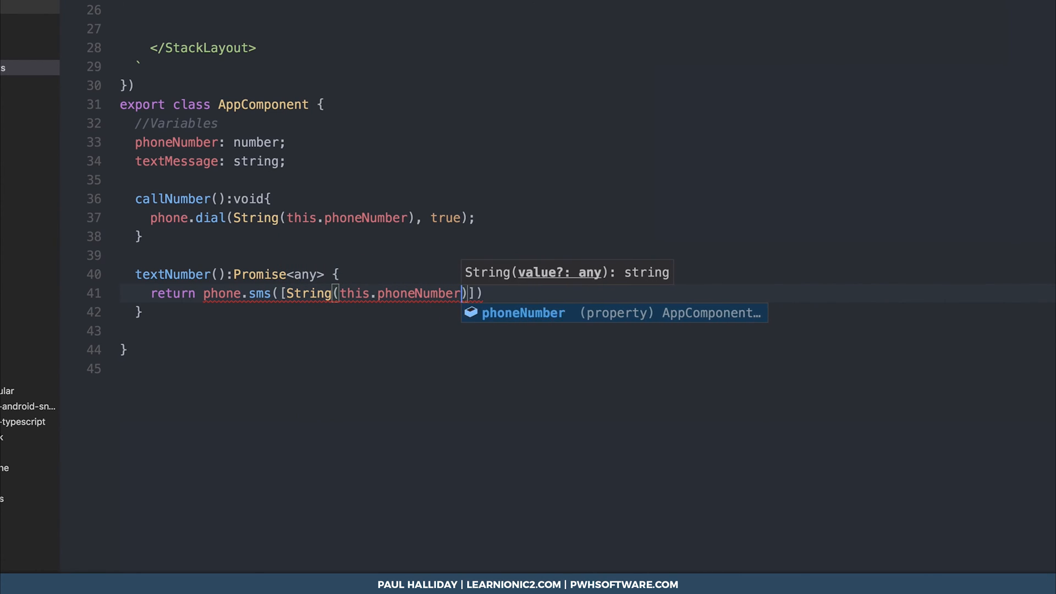
{"action": "key", "text": "Right"}
{"action": "key", "text": "Right"}
{"action": "key", "text": "Left"}
{"action": "key", "text": "Left"}
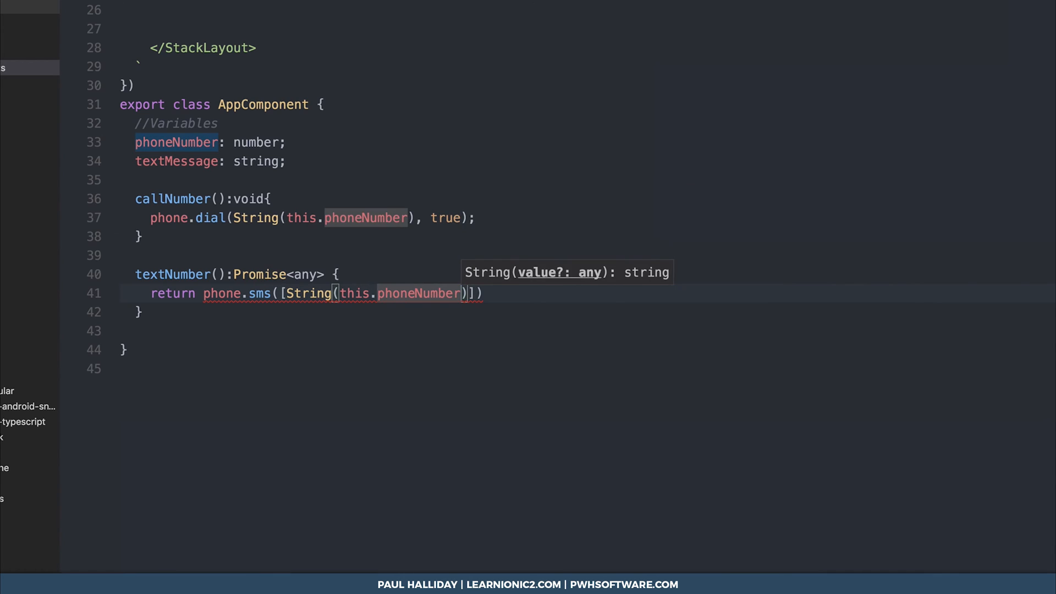
{"action": "key", "text": "Right"}
{"action": "type", "text": ","}
{"action": "key", "text": "BackSpace"}
{"action": "key", "text": "BackSpace"}
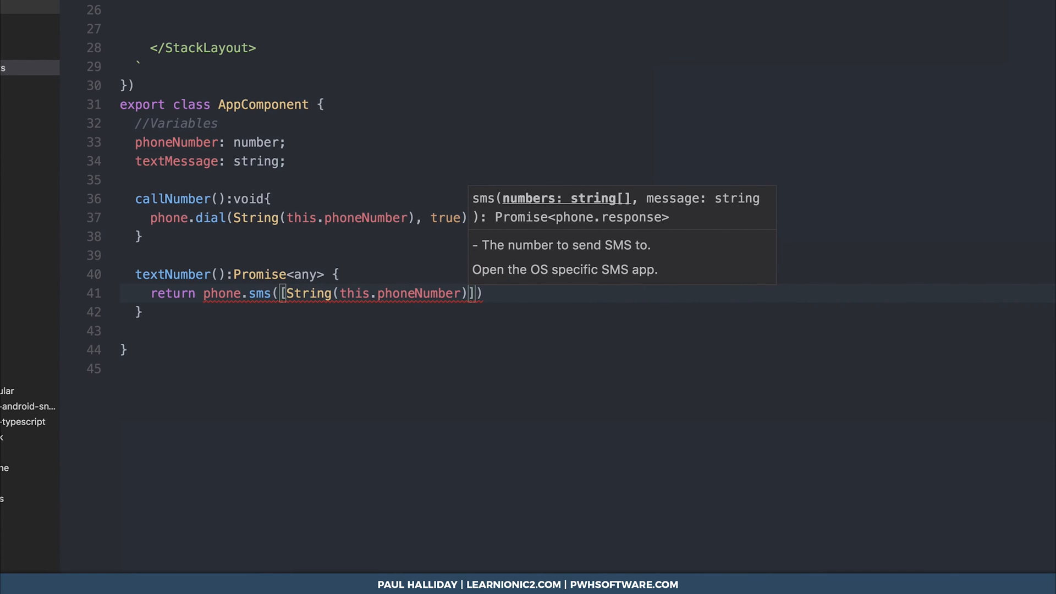
{"action": "left_click", "coordinate": [625, 432]}
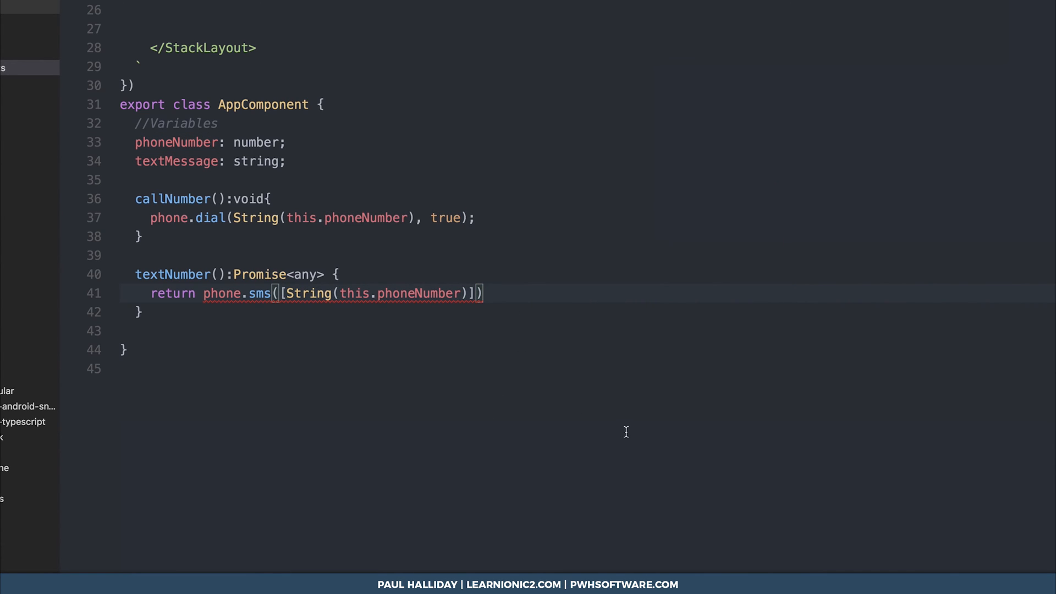
{"action": "type", "text": ", this.mes"}
{"action": "key", "text": "Tab"}
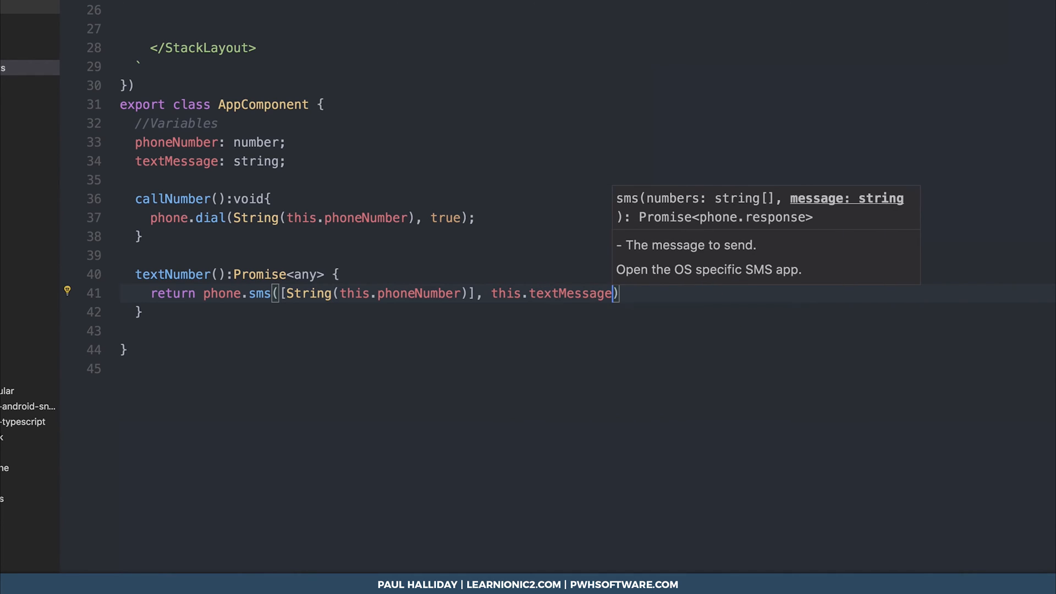
{"action": "key", "text": "Right"}
Chain .then and .catch handlers that console.log the sms result or error.
{"action": "key", "text": "Return"}
{"action": "type", "text": ".the"}
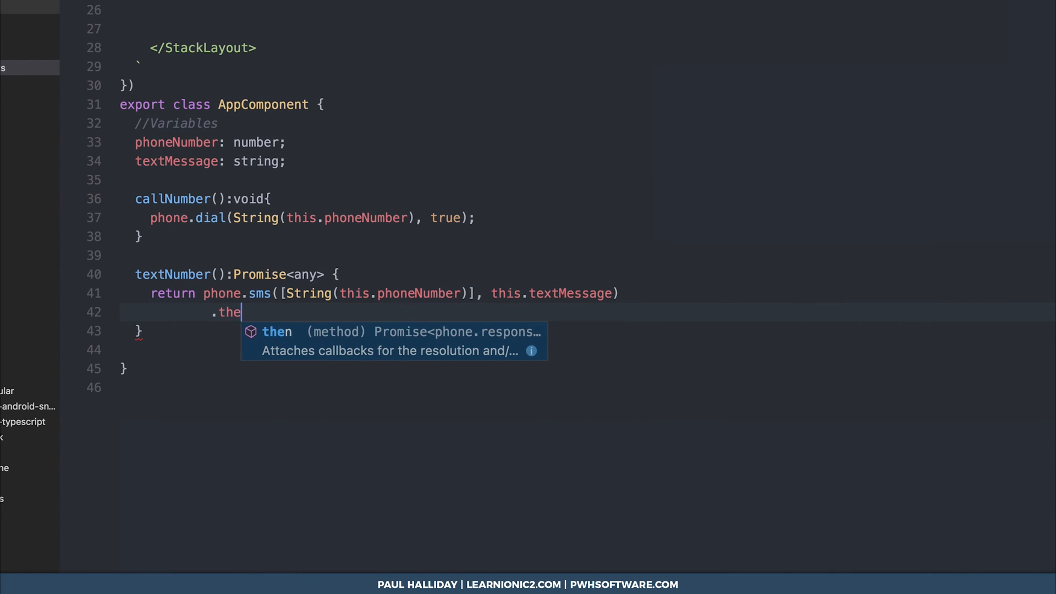
{"action": "type", "text": "n(result "}
{"action": "type", "text": "=> console.log(result)"}
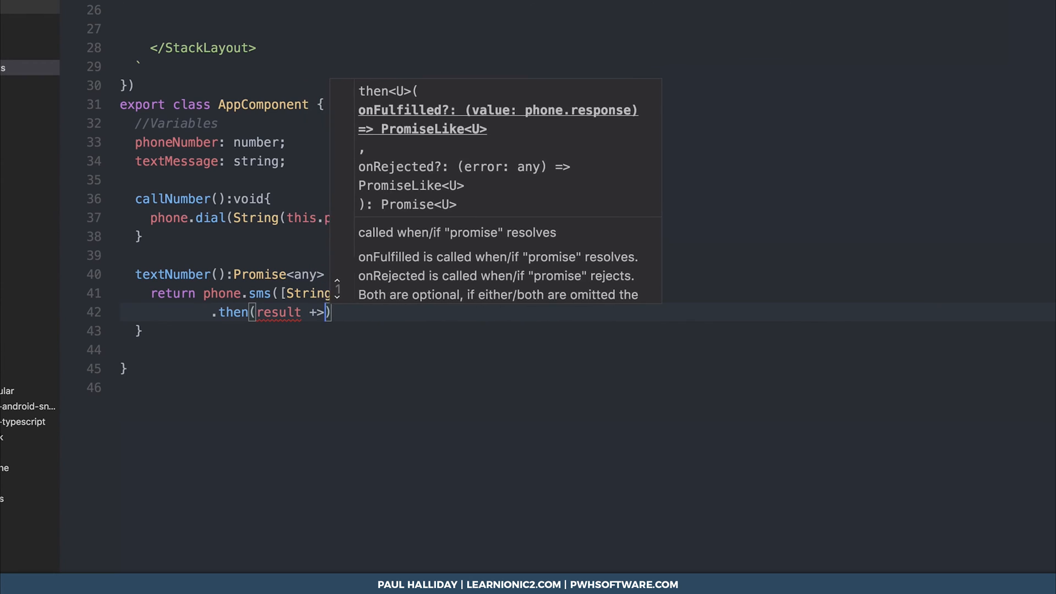
{"action": "key", "text": "End"}
{"action": "key", "text": "Return"}
{"action": "type", "text": ".catch(error => "}
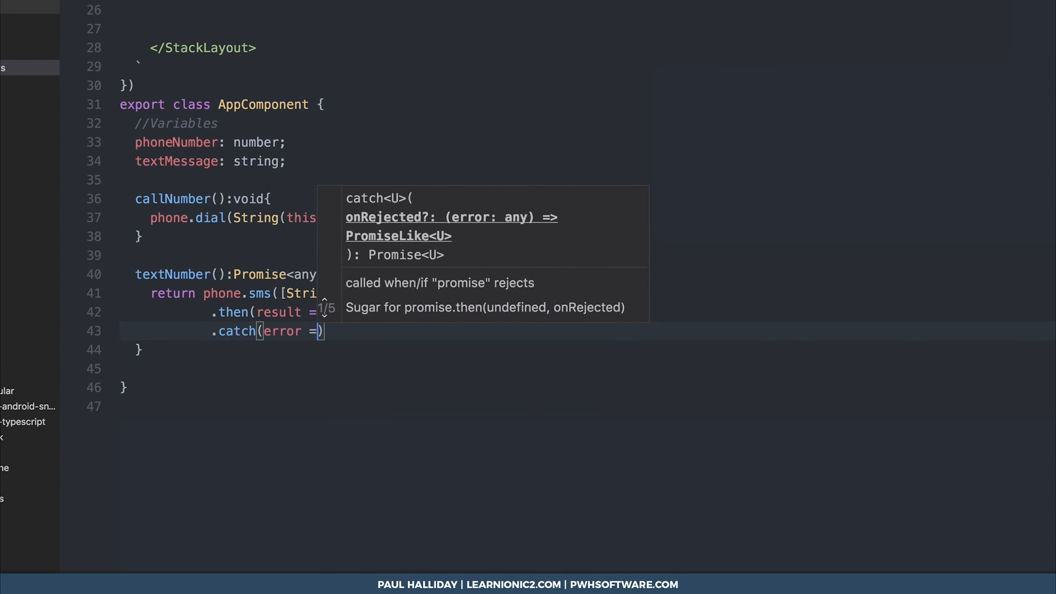
{"action": "type", "text": "console.log("}
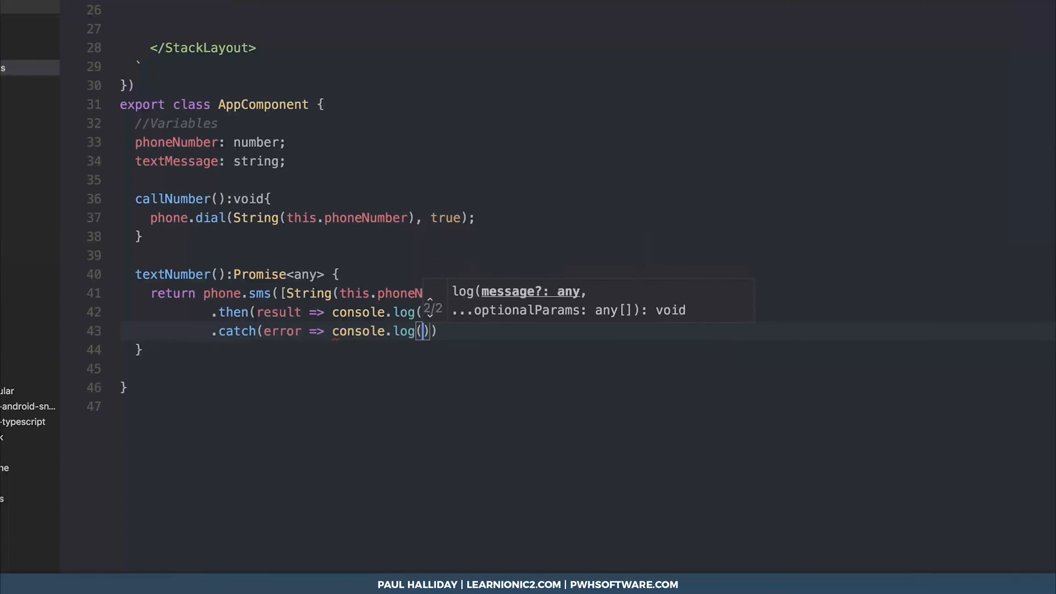
{"action": "type", "text": "error"}
{"action": "key", "text": "Escape"}
{"action": "scroll", "coordinate": [528, 297], "scroll_direction": "up", "scroll_amount": 10}
Review the PHONE and MESSAGE buttons and the call and message sections in the template.
{"action": "left_click", "coordinate": [288, 192]}
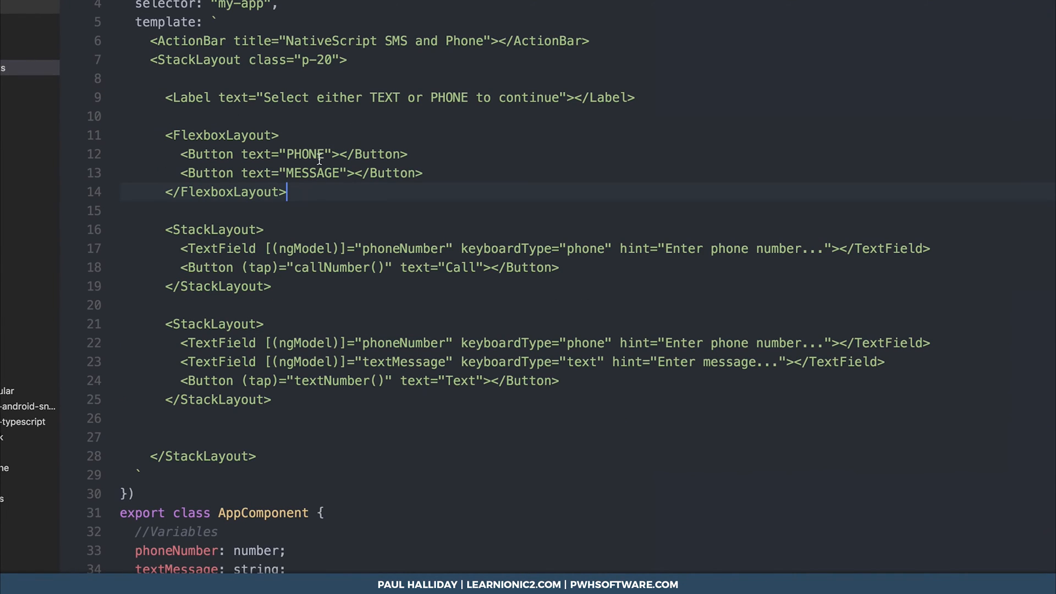
{"action": "left_click", "coordinate": [320, 159]}
{"action": "double_click", "coordinate": [306, 155]}
{"action": "left_click", "coordinate": [326, 154]}
{"action": "left_click_drag", "start_coordinate": [241, 154], "coordinate": [342, 155]}
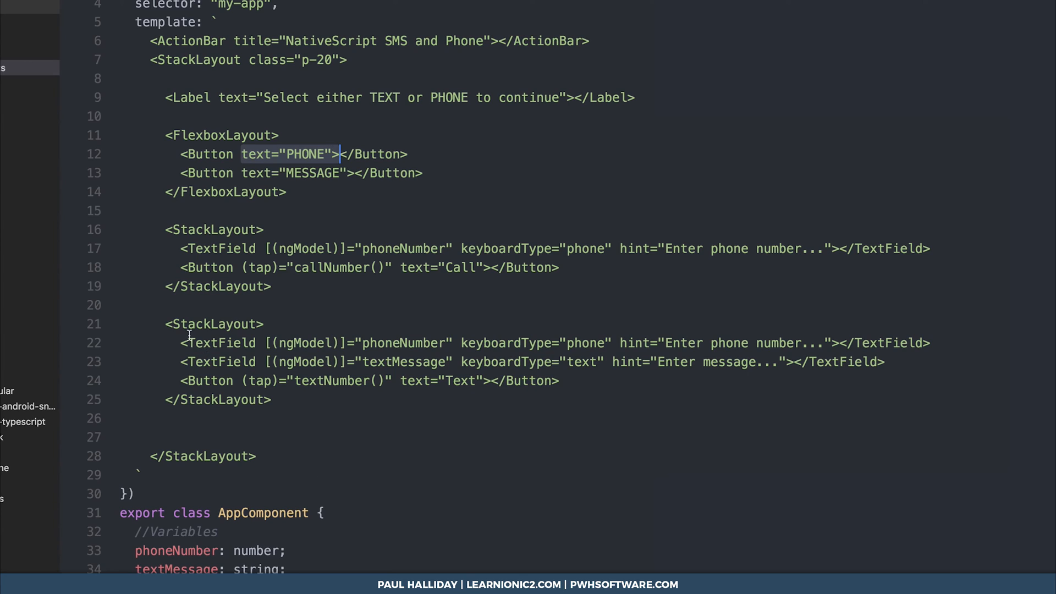
{"action": "left_click_drag", "start_coordinate": [186, 335], "coordinate": [143, 476]}
{"action": "left_click_drag", "start_coordinate": [243, 173], "coordinate": [342, 174]}
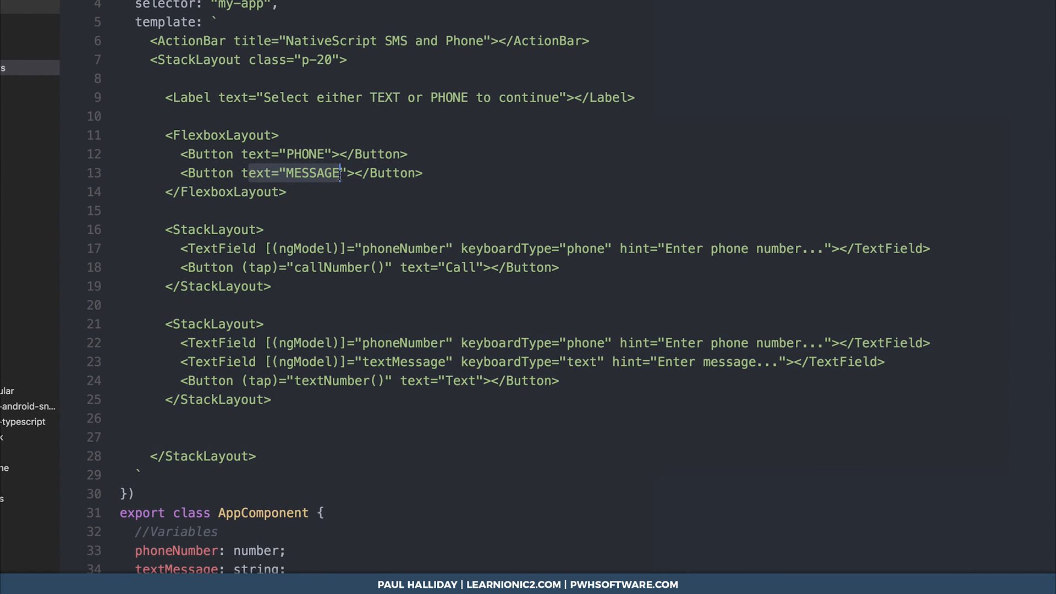
{"action": "left_click_drag", "start_coordinate": [219, 249], "coordinate": [361, 362]}
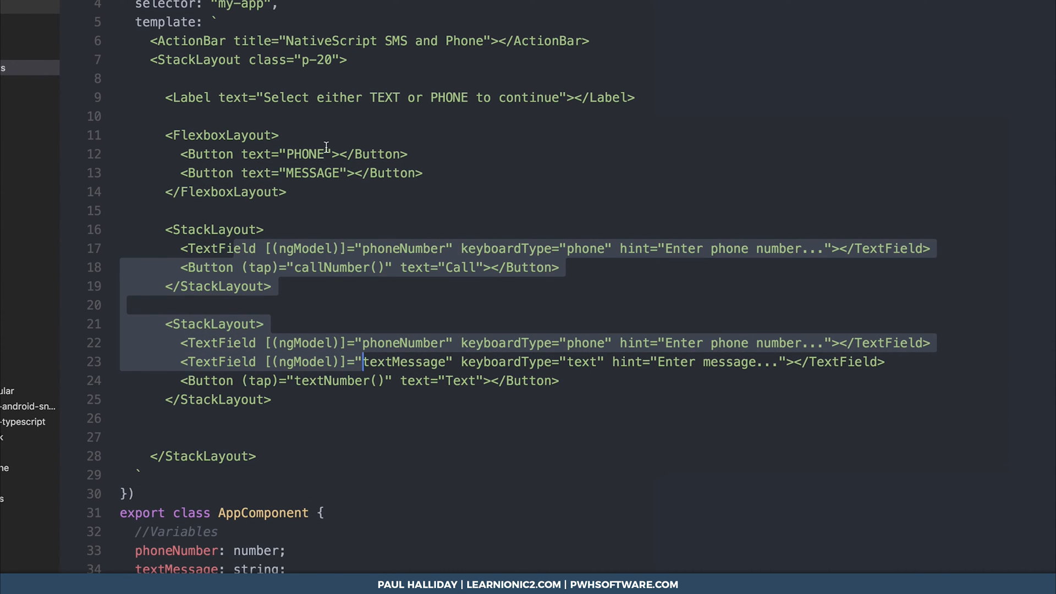
{"action": "scroll", "coordinate": [360, 362], "scroll_direction": "down", "scroll_amount": 4}
Declare phoneType: number; below the textMessage property in AppComponent.
{"action": "left_click", "coordinate": [394, 338]}
{"action": "key", "text": "Return"}
{"action": "key", "text": "Return"}
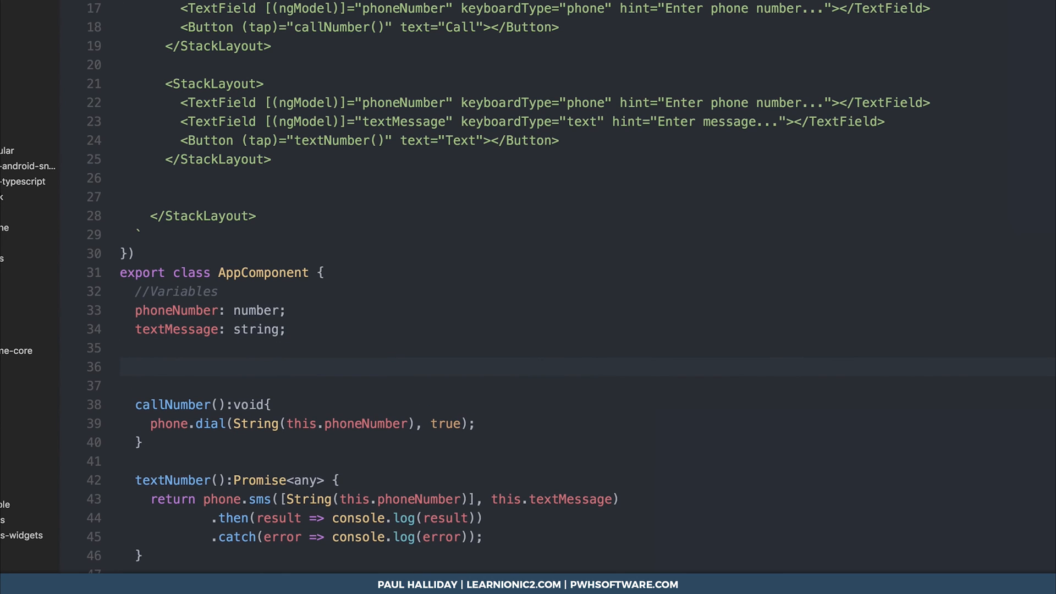
{"action": "type", "text": "phoneType: n"}
{"action": "type", "text": "umber;"}
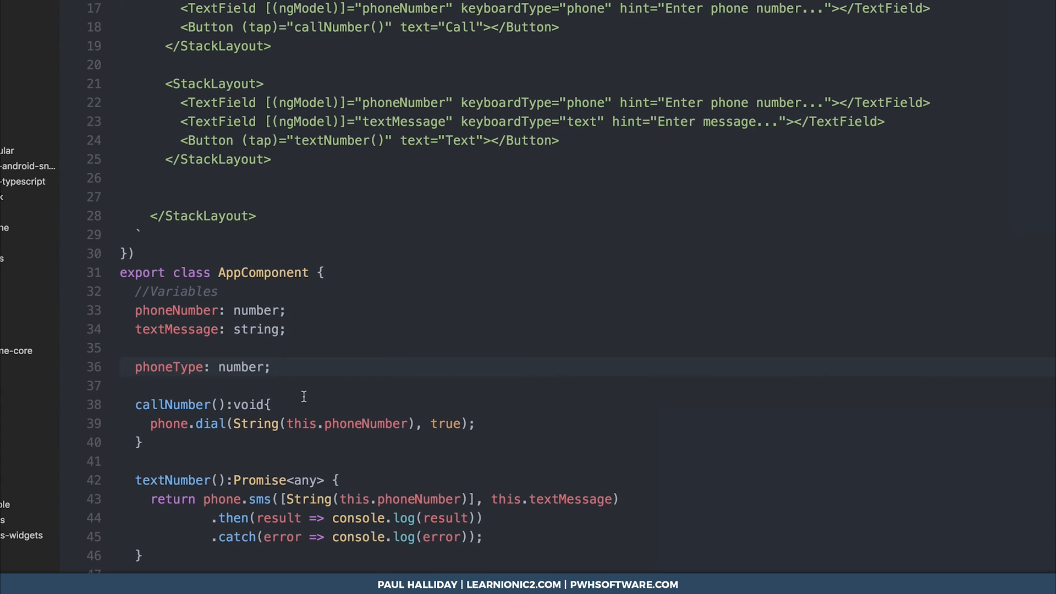
{"action": "triple_click", "coordinate": [248, 368]}
{"action": "key", "text": "BackSpace"}
{"action": "type", "text": "p"}
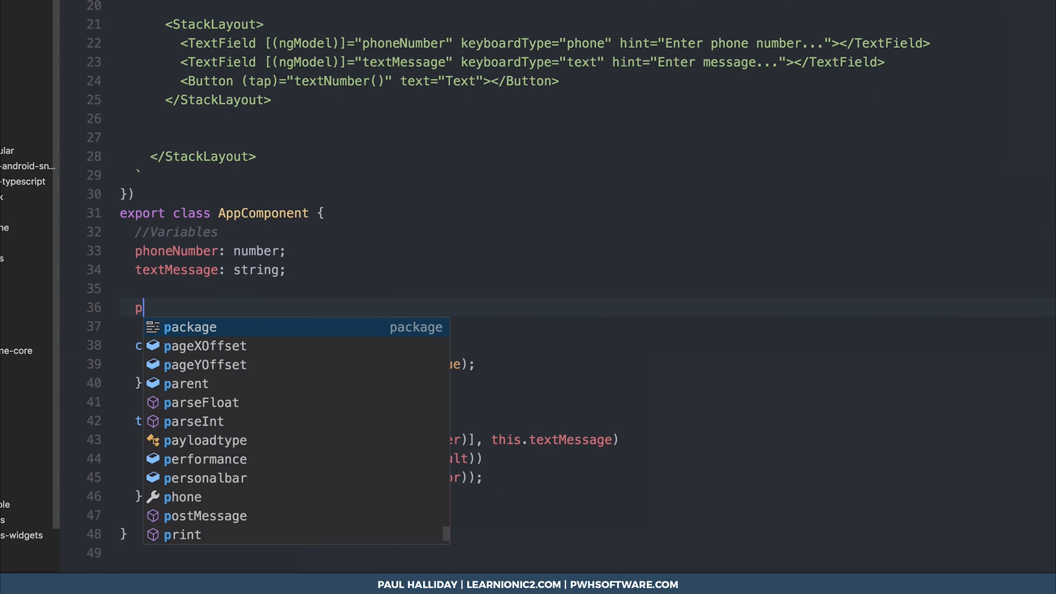
{"action": "type", "text": "honeType: nu"}
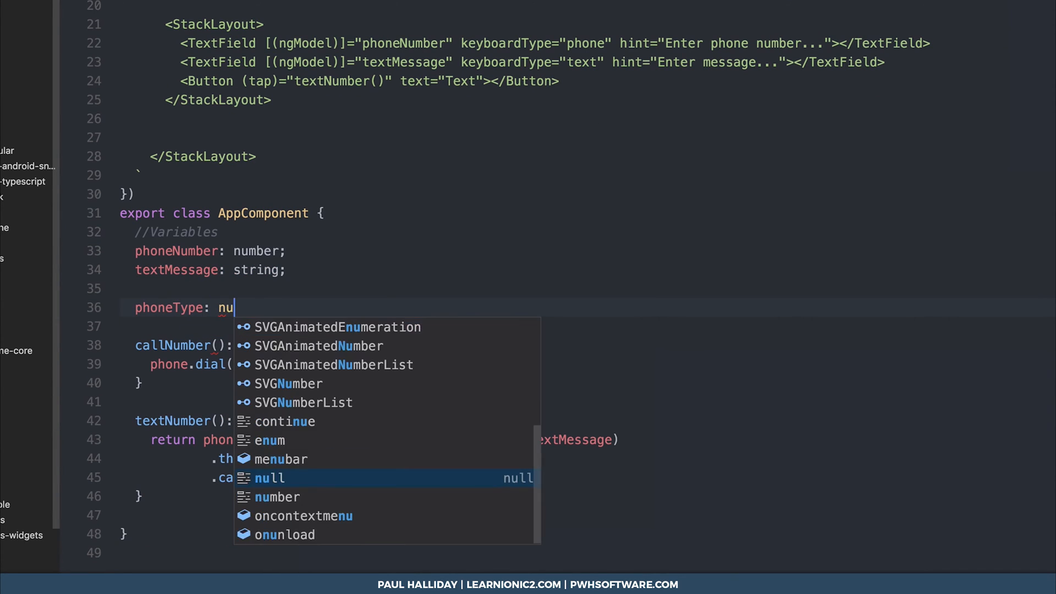
{"action": "type", "text": "mber;"}
{"action": "scroll", "coordinate": [280, 140], "scroll_direction": "up", "scroll_amount": 3}
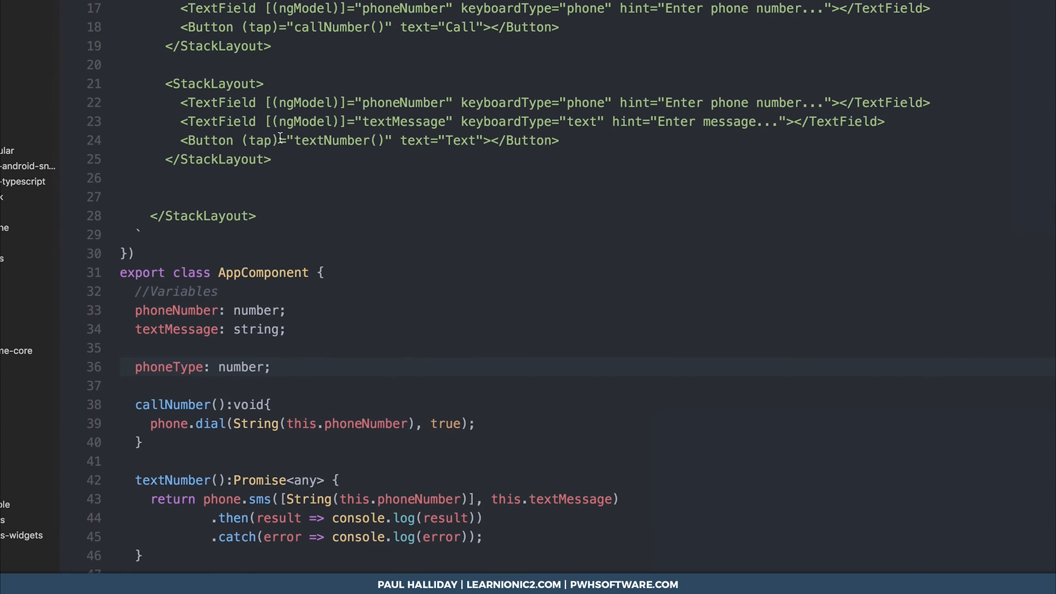
{"action": "scroll", "coordinate": [281, 139], "scroll_direction": "up", "scroll_amount": 5}
{"action": "left_click", "coordinate": [337, 215]}
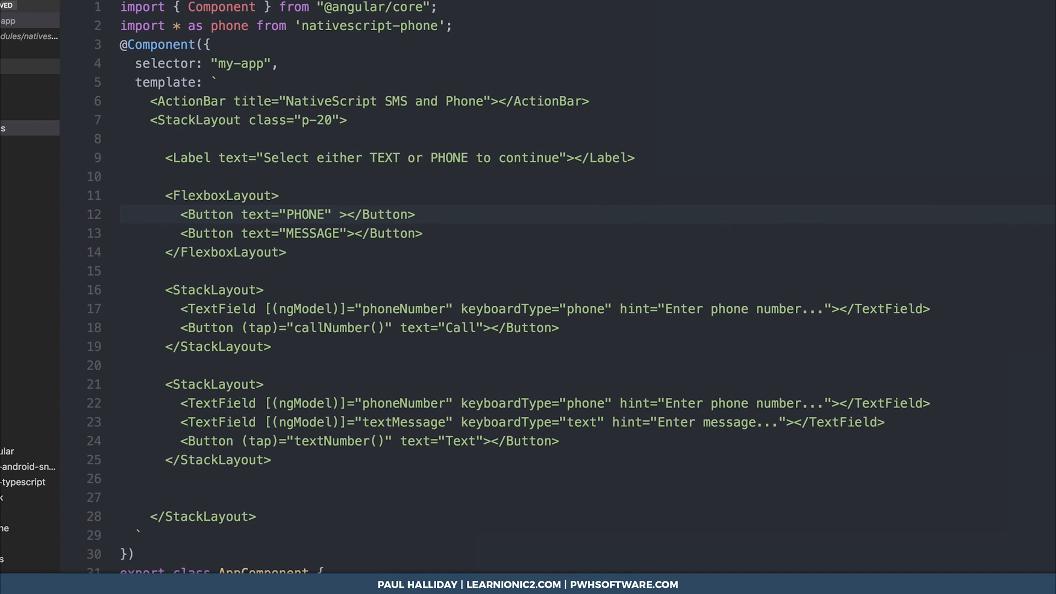
{"action": "type", "text": "(tap)=\""}
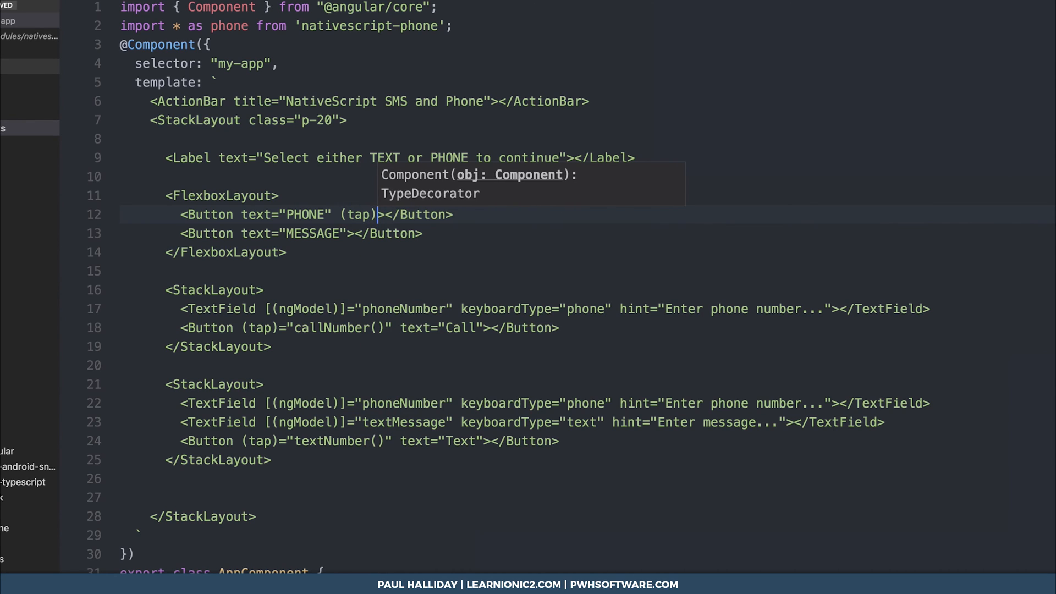
{"action": "type", "text": "setPhoneTy"}
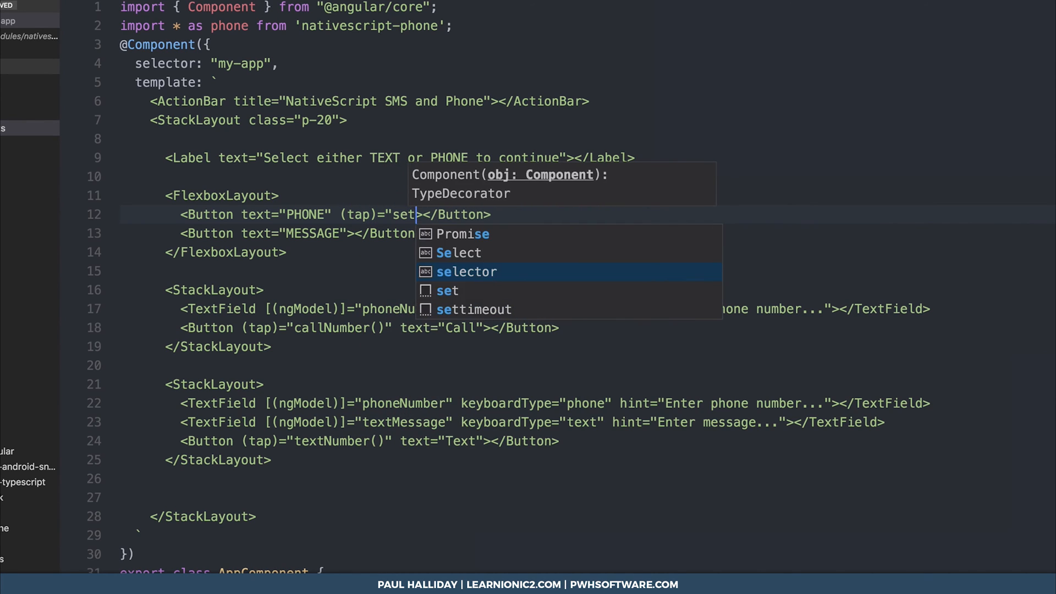
{"action": "type", "text": "pe(0)\""}
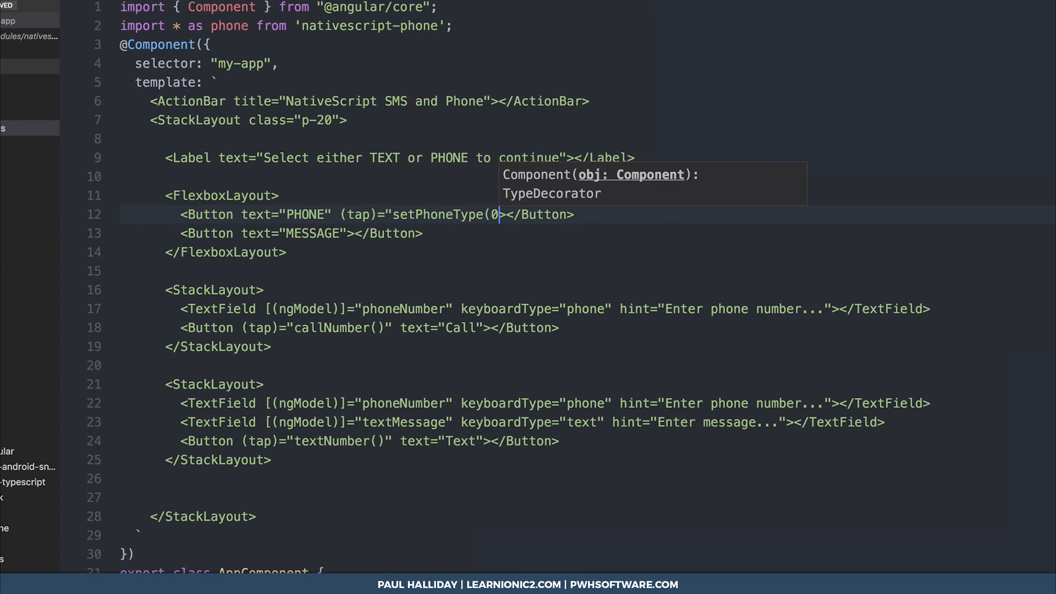
Bind (tap)="setPhoneType(0)" on PHONE and paste it onto MESSAGE, selecting the 0 to change to 1.
{"action": "key", "text": "alt+shift+Left"}
{"action": "key", "text": "alt+shift+Left"}
{"action": "key", "text": "alt+shift+Left"}
{"action": "key", "text": "ctrl+c"}
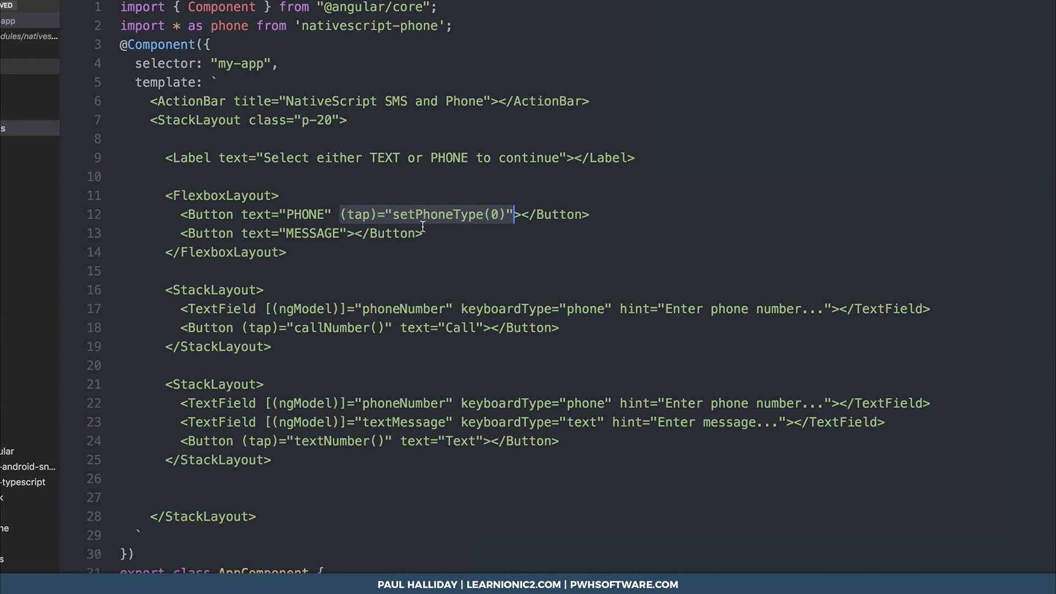
{"action": "left_click", "coordinate": [348, 234]}
{"action": "key", "text": "ctrl+v"}
{"action": "double_click", "coordinate": [505, 234]}
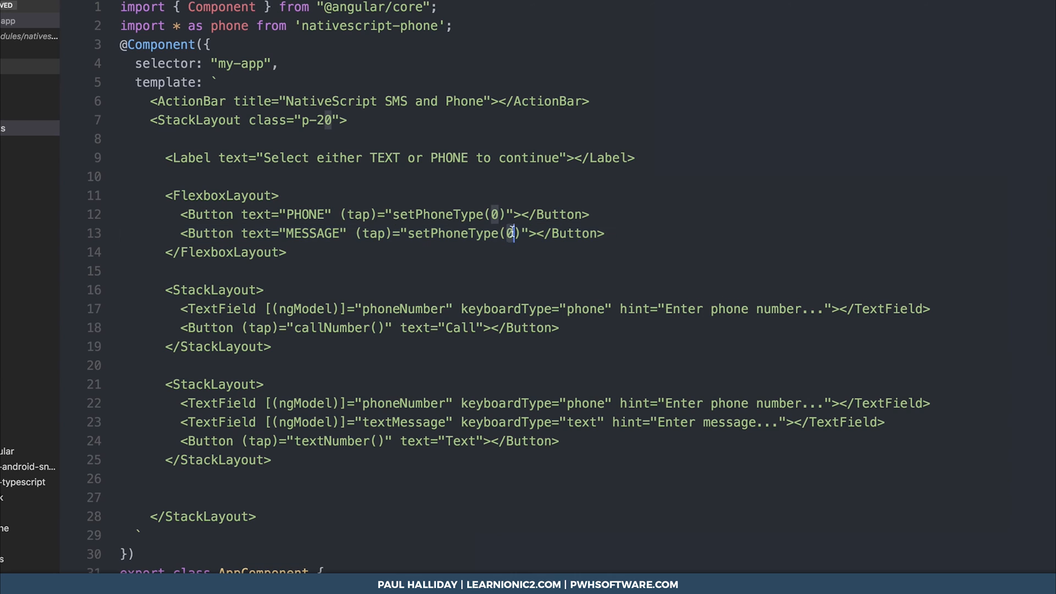
{"action": "type", "text": "1"}
{"action": "scroll", "coordinate": [479, 523], "scroll_direction": "down", "scroll_amount": 10}
{"action": "scroll", "coordinate": [479, 522], "scroll_direction": "down", "scroll_amount": 10}
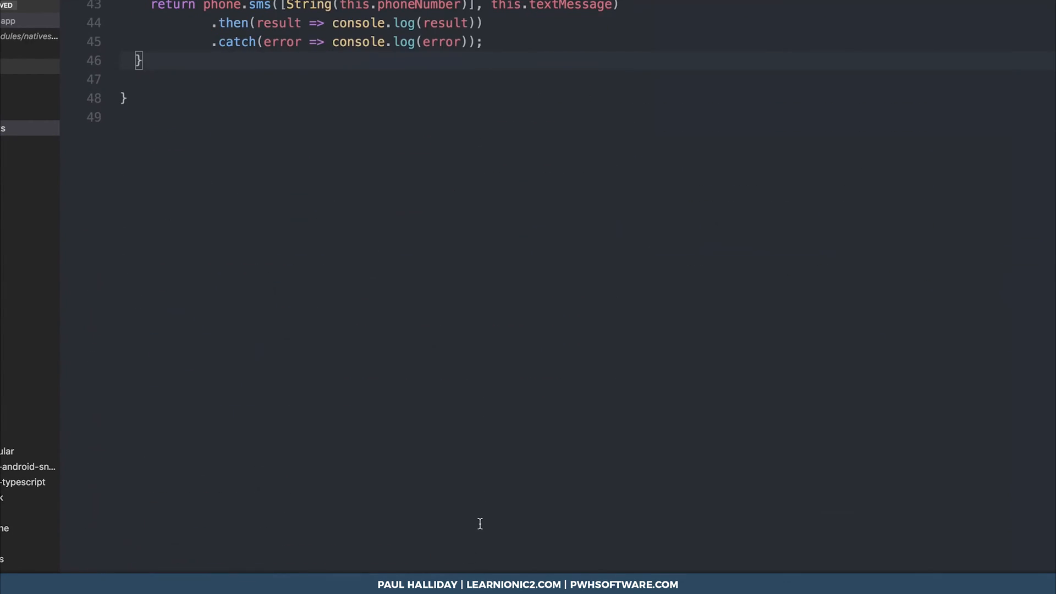
{"action": "scroll", "coordinate": [479, 522], "scroll_direction": "up", "scroll_amount": 5}
Add setPhoneType(val): void { this.phoneType = val; } below textNumber.
{"action": "left_click", "coordinate": [480, 522]}
{"action": "key", "text": "Return"}
{"action": "key", "text": "Return"}
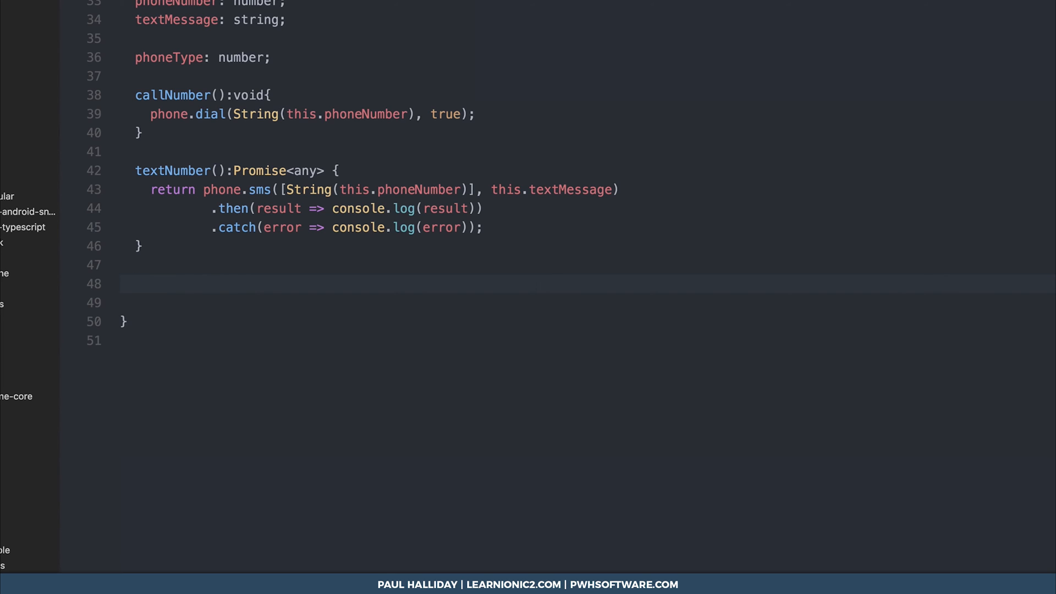
{"action": "type", "text": "set"}
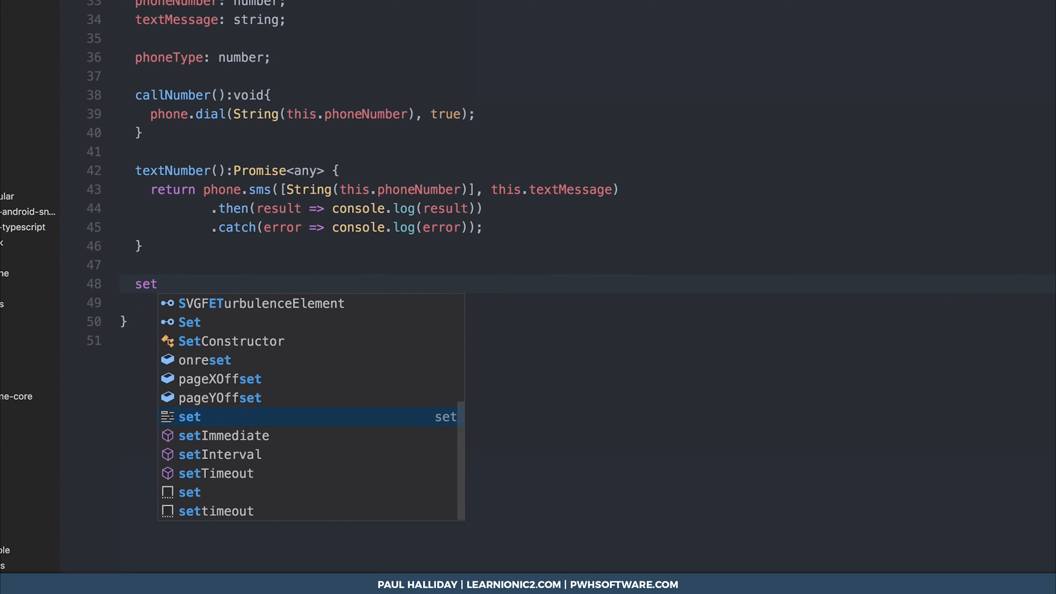
{"action": "type", "text": "PhoneType()"}
{"action": "key", "text": "Left"}
{"action": "type", "text": "val"}
{"action": "key", "text": "Right"}
{"action": "type", "text": ":voi"}
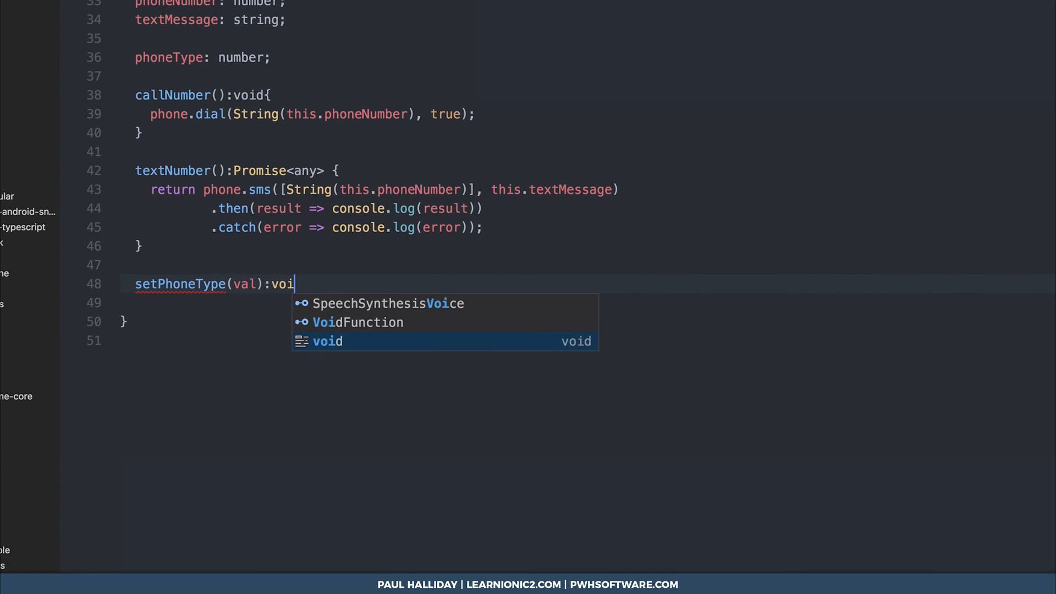
{"action": "type", "text": "d {"}
{"action": "key", "text": "Return"}
{"action": "type", "text": "this.phon"}
{"action": "key", "text": "Tab"}
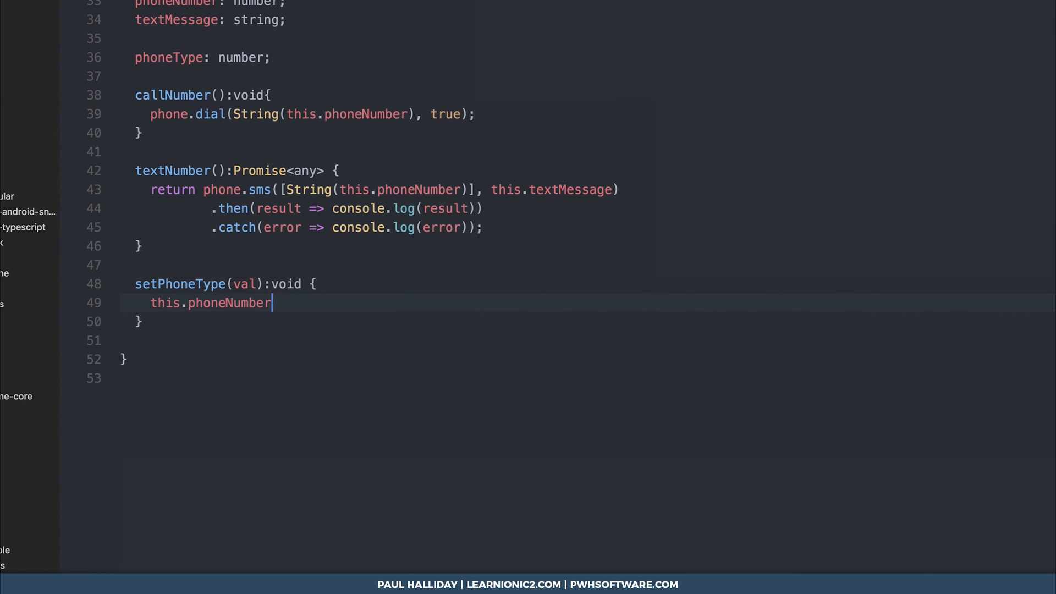
{"action": "key", "text": "BackSpace"}
{"action": "key", "text": "BackSpace"}
{"action": "key", "text": "BackSpace"}
{"action": "type", "text": "Type = val;"}
{"action": "scroll", "coordinate": [289, 232], "scroll_direction": "up", "scroll_amount": 10}
Add *ngIf="phoneType === 0" to the call StackLayout and "phoneType === 1" to the message StackLayout.
{"action": "left_click", "coordinate": [309, 185]}
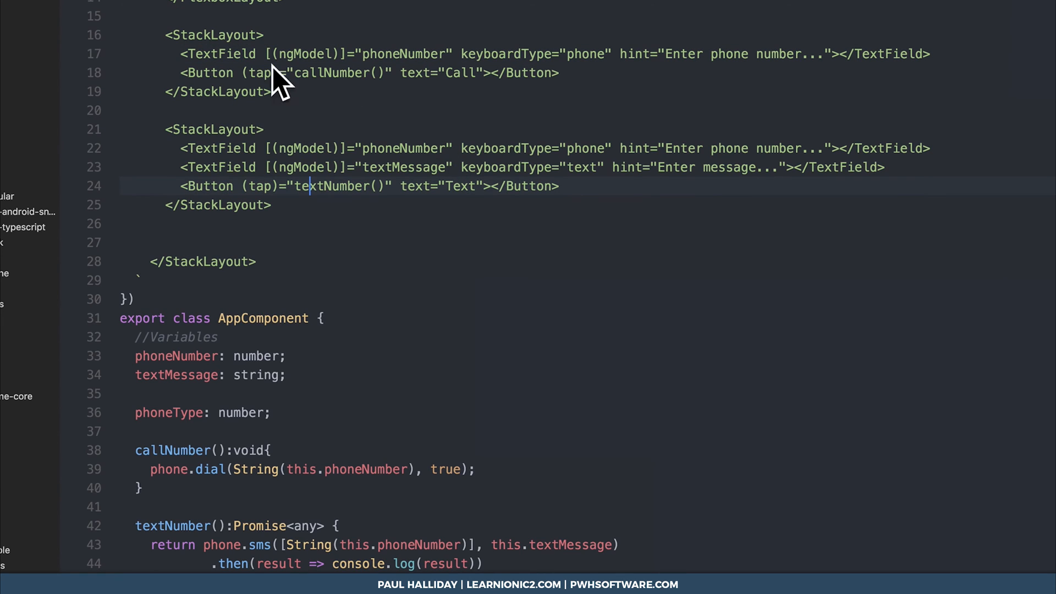
{"action": "left_click", "coordinate": [257, 35]}
{"action": "type", "text": "*"}
{"action": "type", "text": "ngIf=\"phone"}
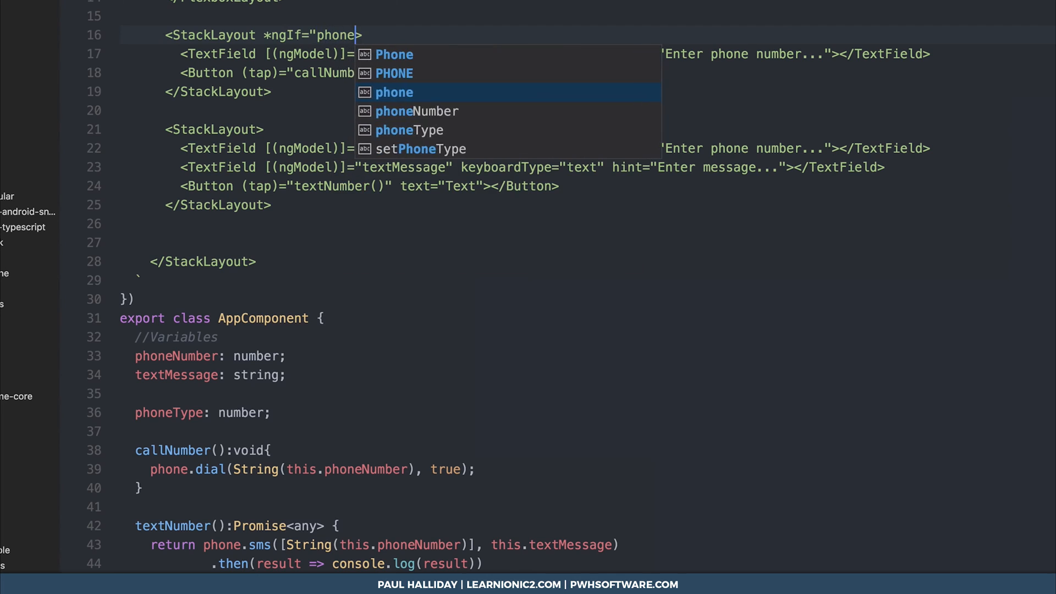
{"action": "key", "text": "Tab"}
{"action": "type", "text": "=== 0\""}
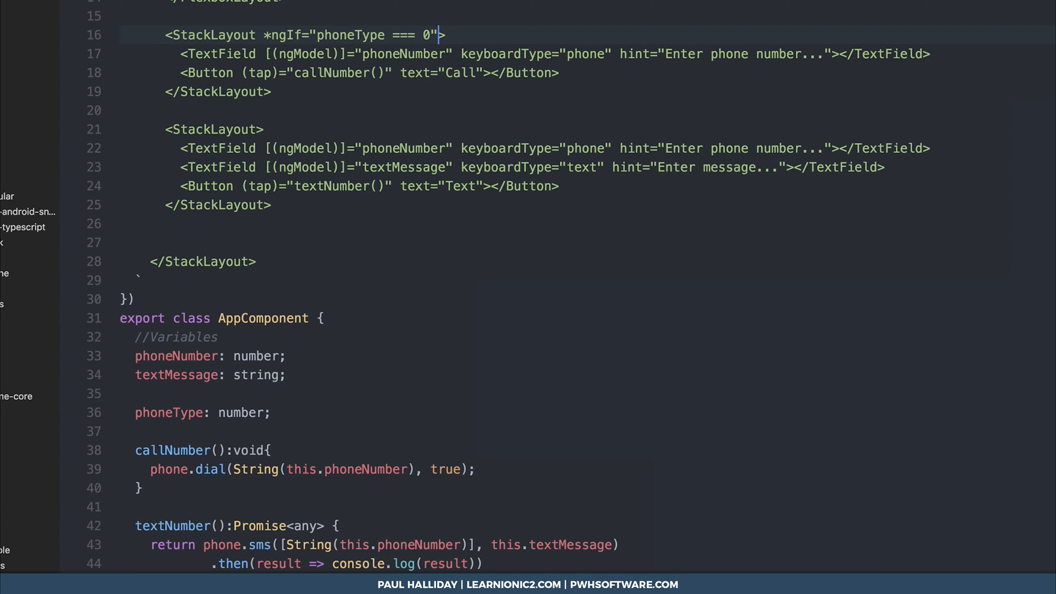
{"action": "left_click_drag", "start_coordinate": [102, 100], "coordinate": [103, 29]}
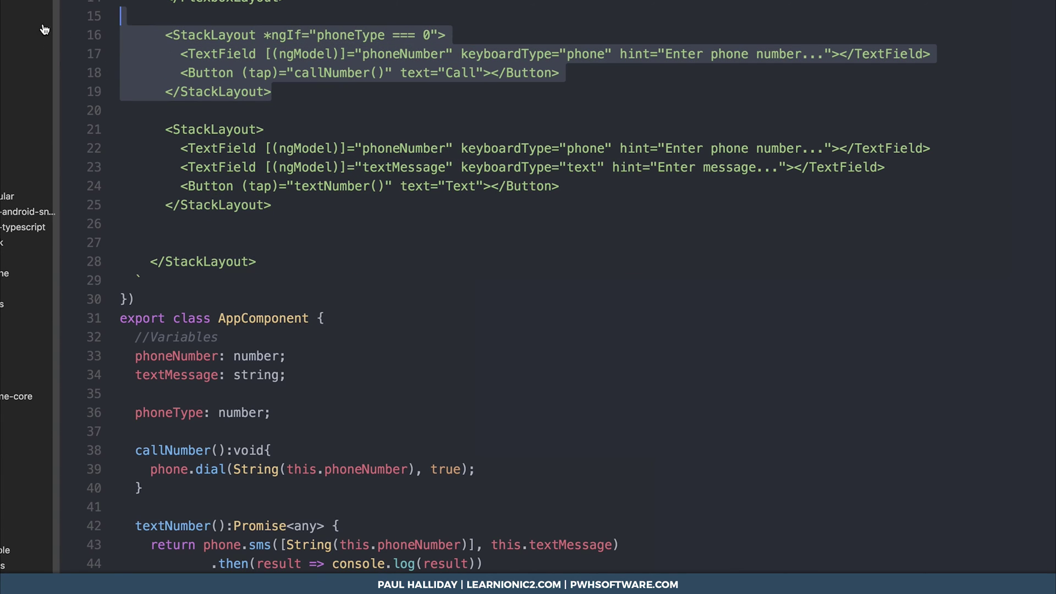
{"action": "left_click", "coordinate": [317, 35]}
{"action": "left_click_drag", "start_coordinate": [266, 34], "coordinate": [438, 35]}
{"action": "key", "text": "ctrl+c"}
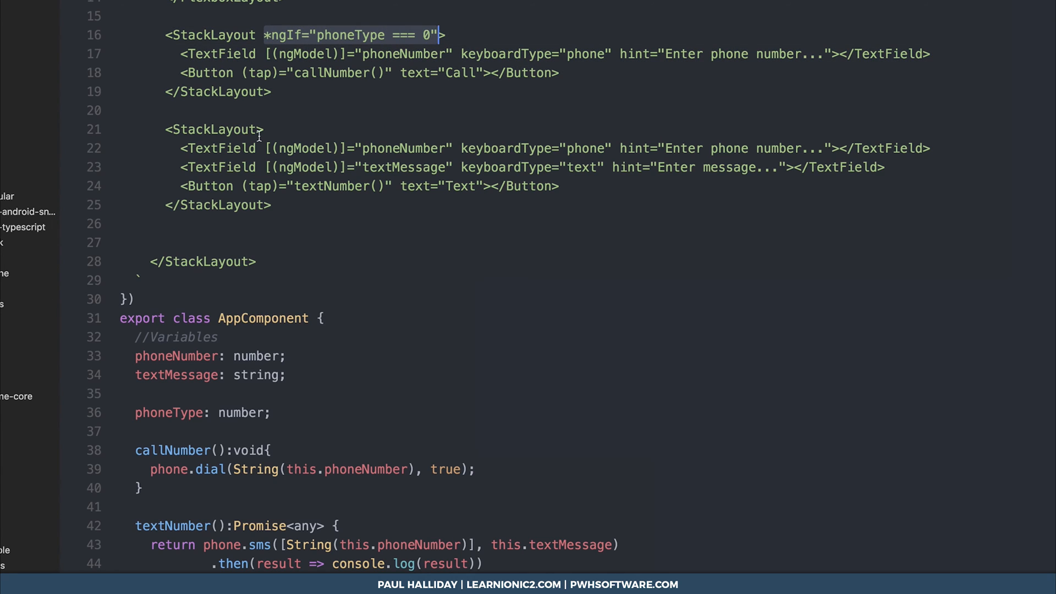
{"action": "left_click", "coordinate": [258, 130]}
{"action": "key", "text": "ctrl+v"}
{"action": "double_click", "coordinate": [426, 130]}
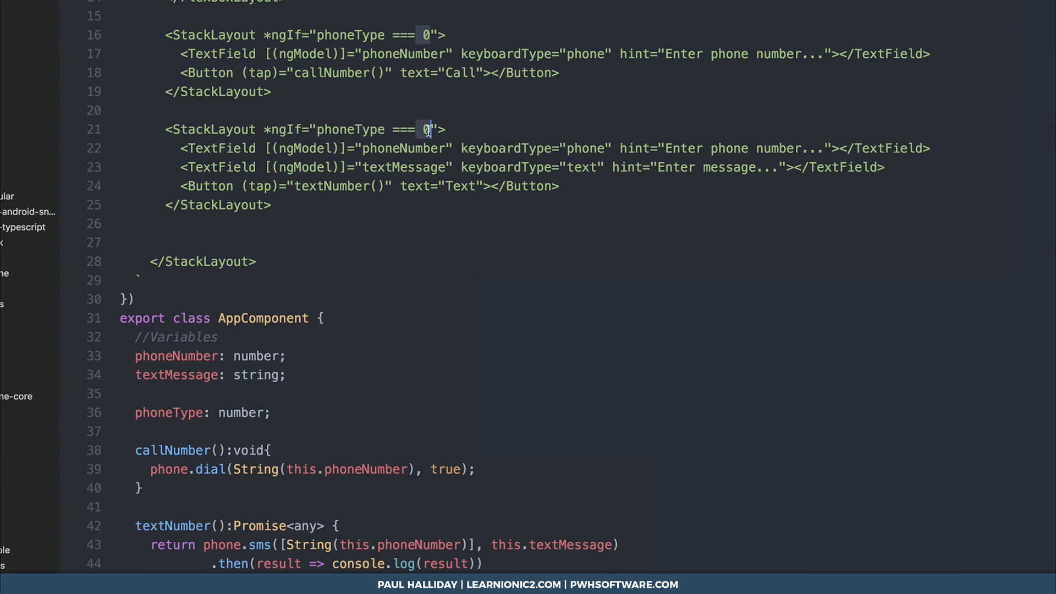
{"action": "type", "text": "1"}
Show the Call button only with *ngIf="phoneNumber" and the Text button with "phoneNumber && textMessage".
{"action": "left_click", "coordinate": [395, 73]}
{"action": "type", "text": "(tap)=\"callNumber()\" *n  "}
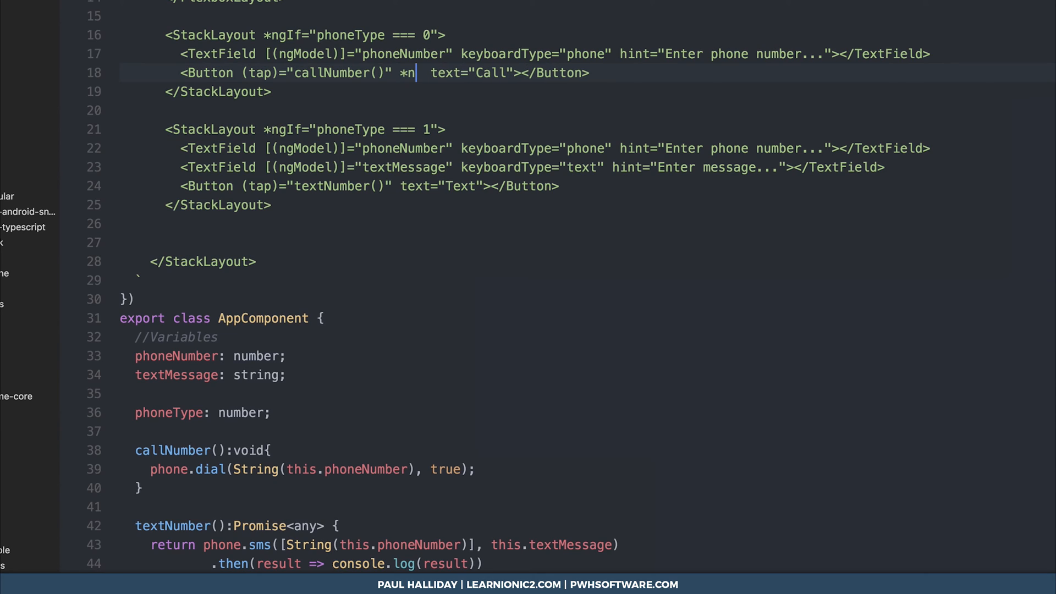
{"action": "type", "text": "gIf=\"pho"}
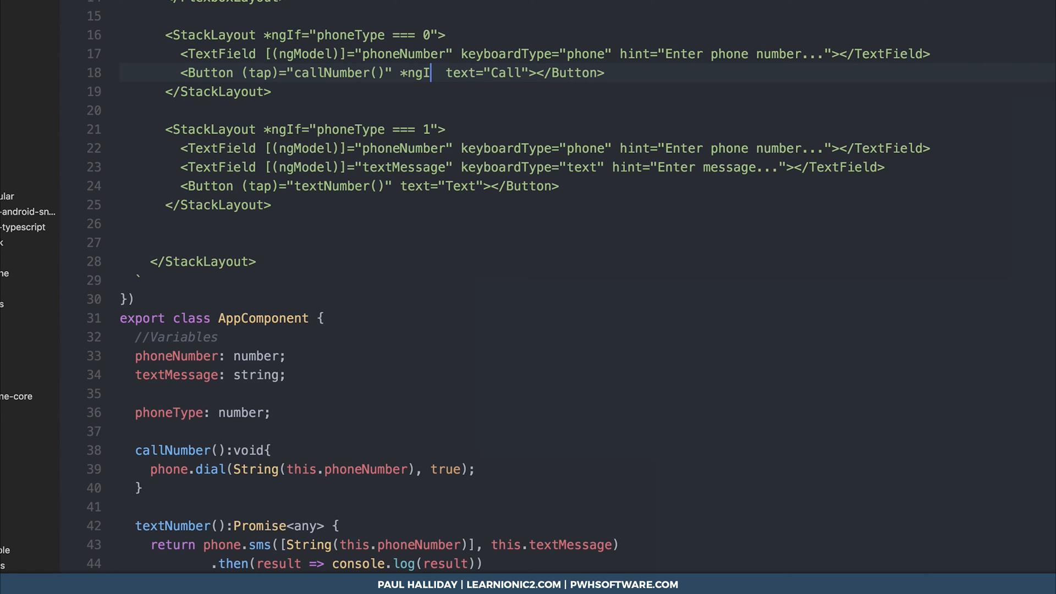
{"action": "type", "text": "neNumber"}
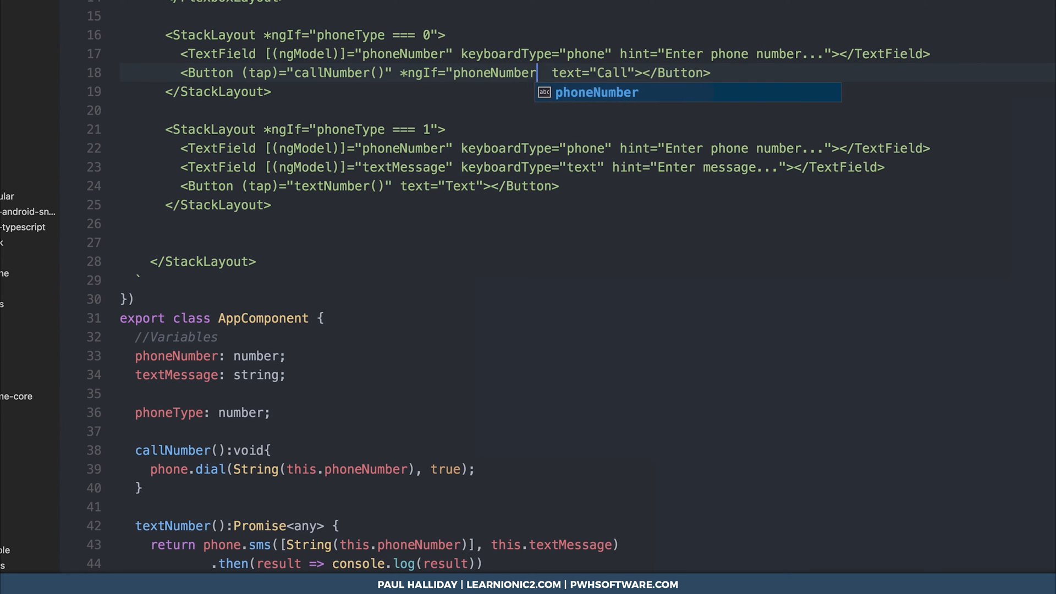
{"action": "type", "text": "\""}
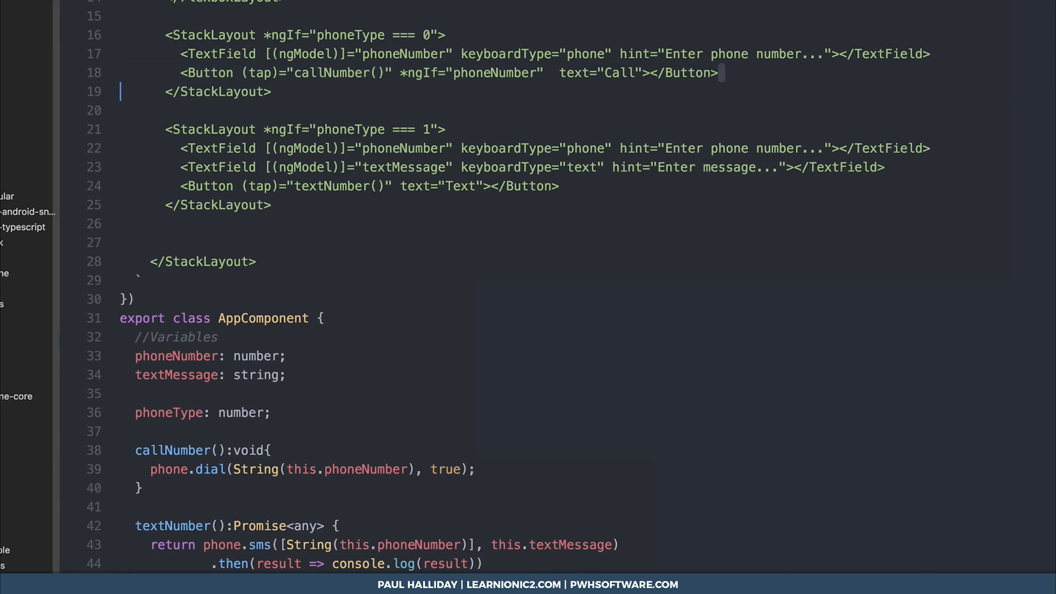
{"action": "key", "text": "shift+Home"}
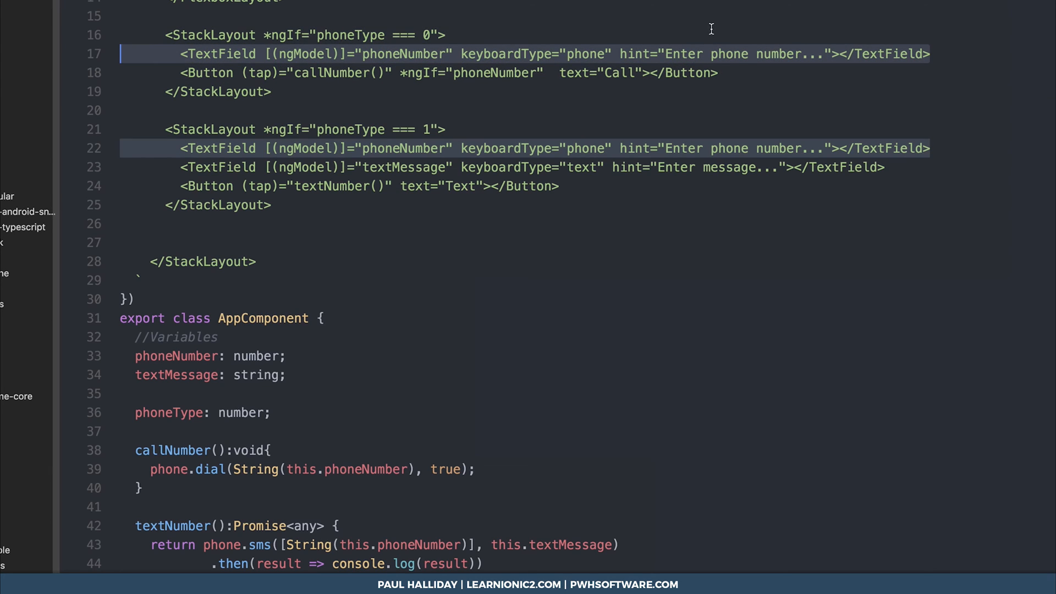
{"action": "left_click", "coordinate": [446, 35]}
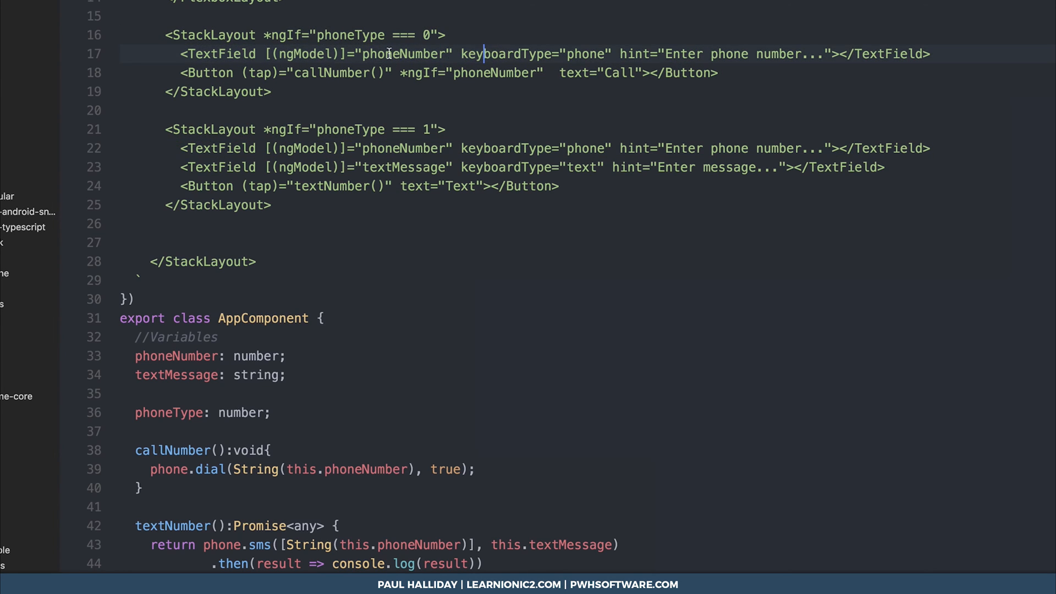
{"action": "left_click_drag", "start_coordinate": [611, 53], "coordinate": [735, 54]}
{"action": "left_click", "coordinate": [855, 35]}
{"action": "left_click_drag", "start_coordinate": [400, 72], "coordinate": [542, 73]}
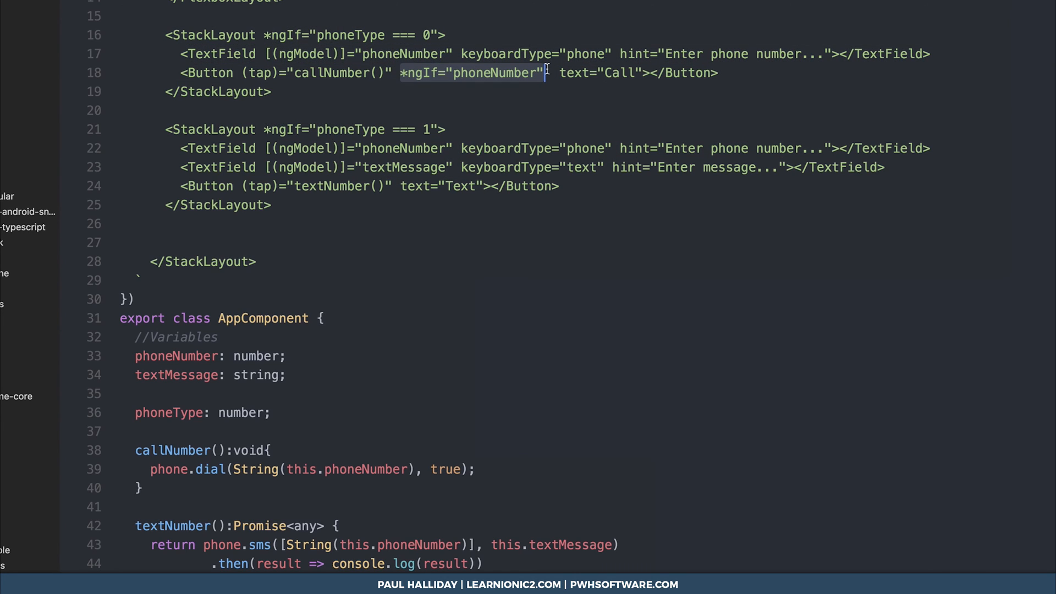
{"action": "key", "text": "ctrl+c"}
{"action": "left_click", "coordinate": [394, 186]}
{"action": "key", "text": "ctrl+v"}
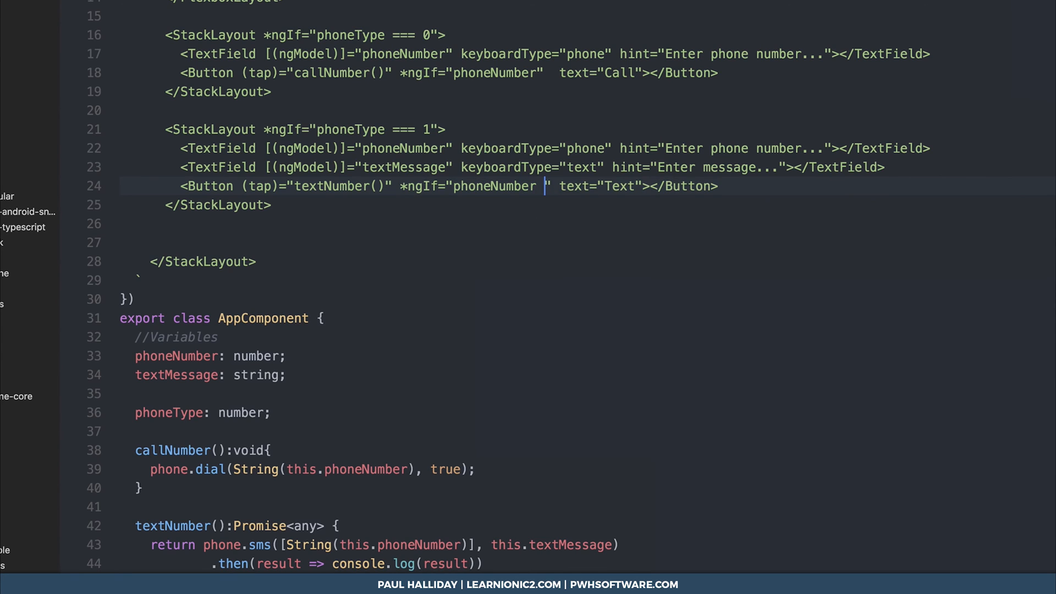
{"action": "type", "text": "&& textMessag"}
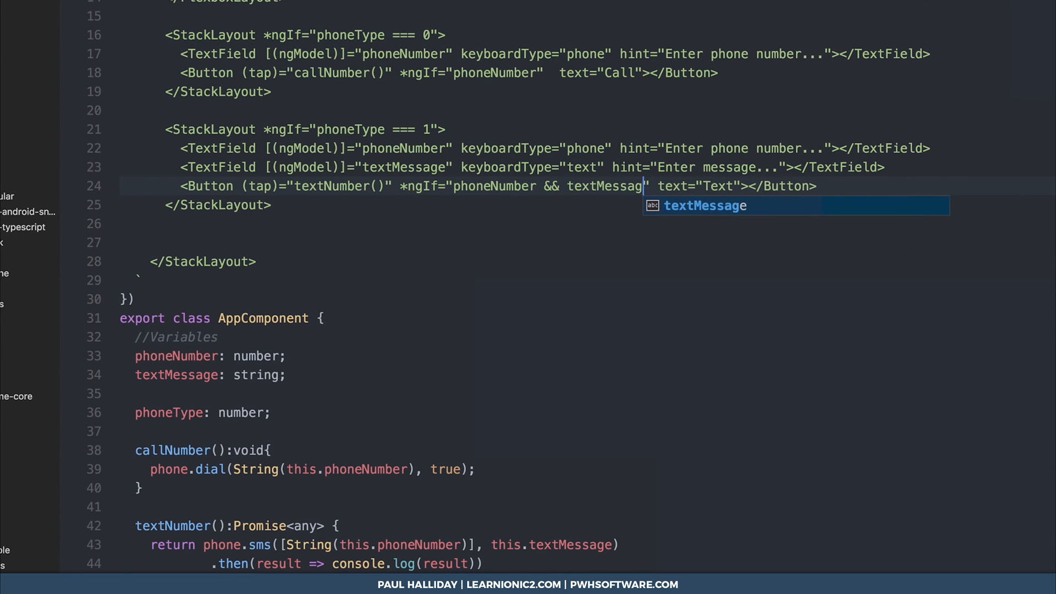
{"action": "type", "text": "e"}
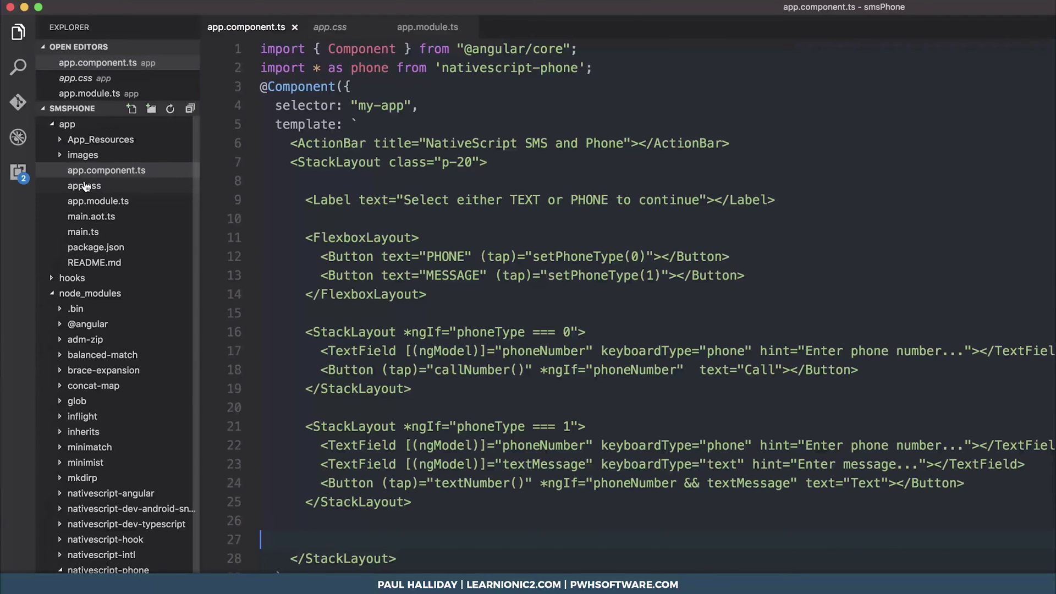
Switch app.css from the core.light theme import to sky.css and save it.
{"action": "left_click", "coordinate": [83, 186]}
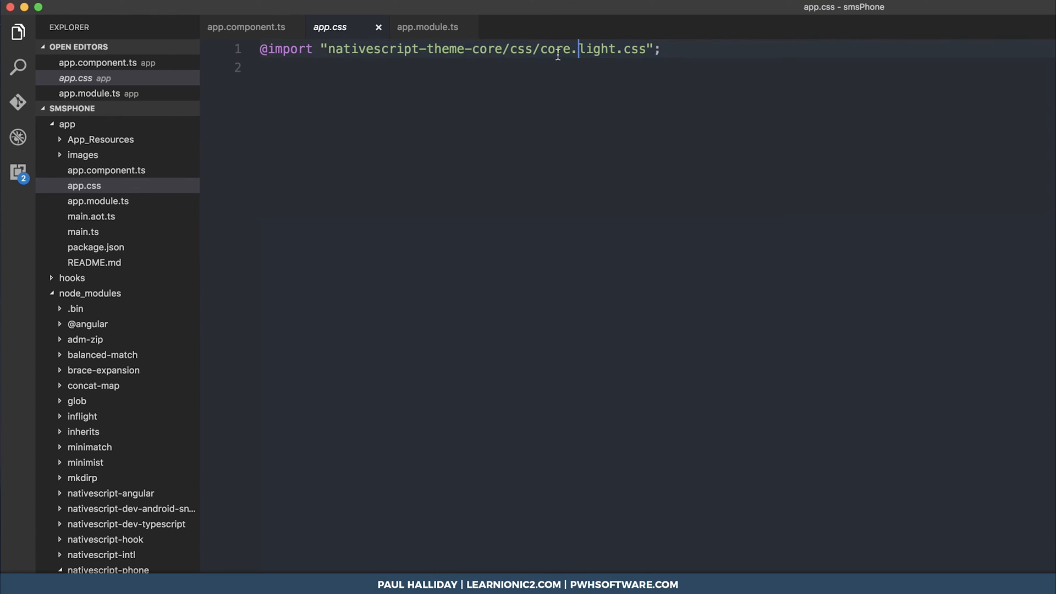
{"action": "left_click_drag", "start_coordinate": [654, 49], "coordinate": [259, 49]}
{"action": "left_click_drag", "start_coordinate": [541, 49], "coordinate": [616, 49]}
{"action": "type", "text": "sky"}
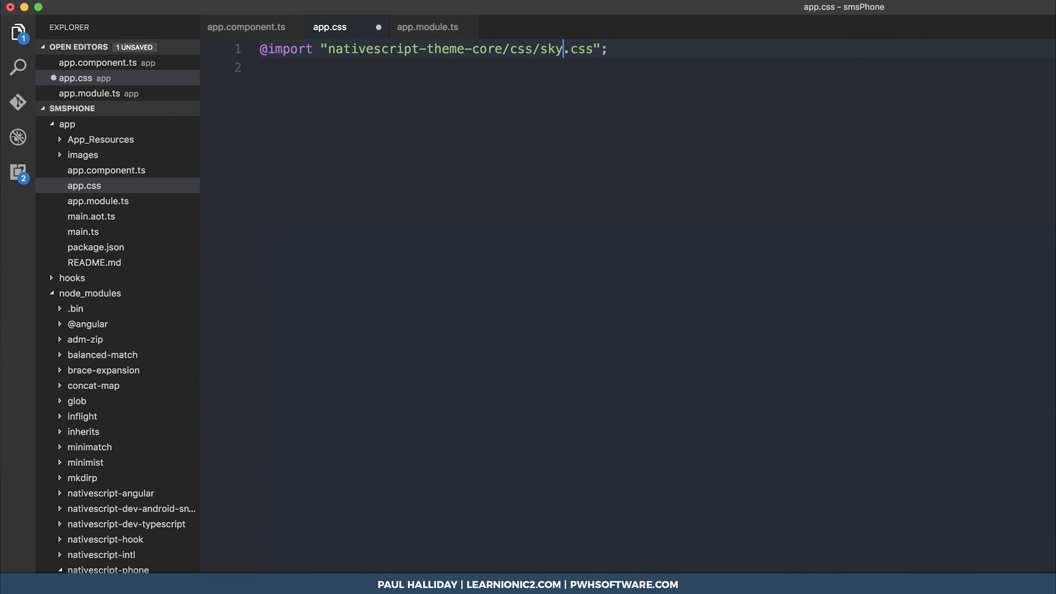
{"action": "left_click", "coordinate": [793, 140]}
{"action": "key", "text": "super+s"}
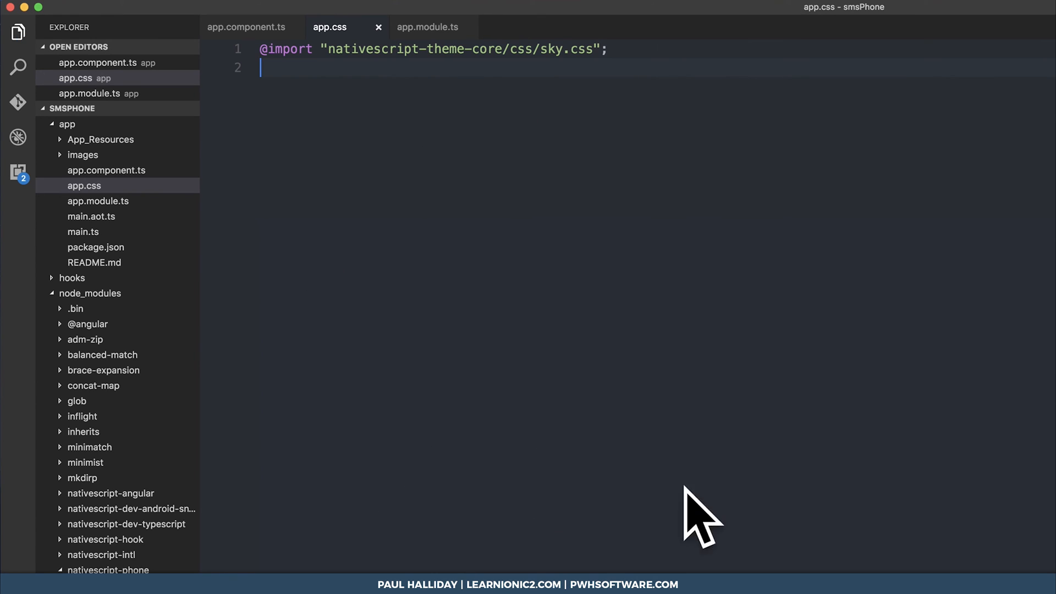
Give the ActionBar class="action-bar" in app.component.ts and save.
{"action": "left_click", "coordinate": [107, 170]}
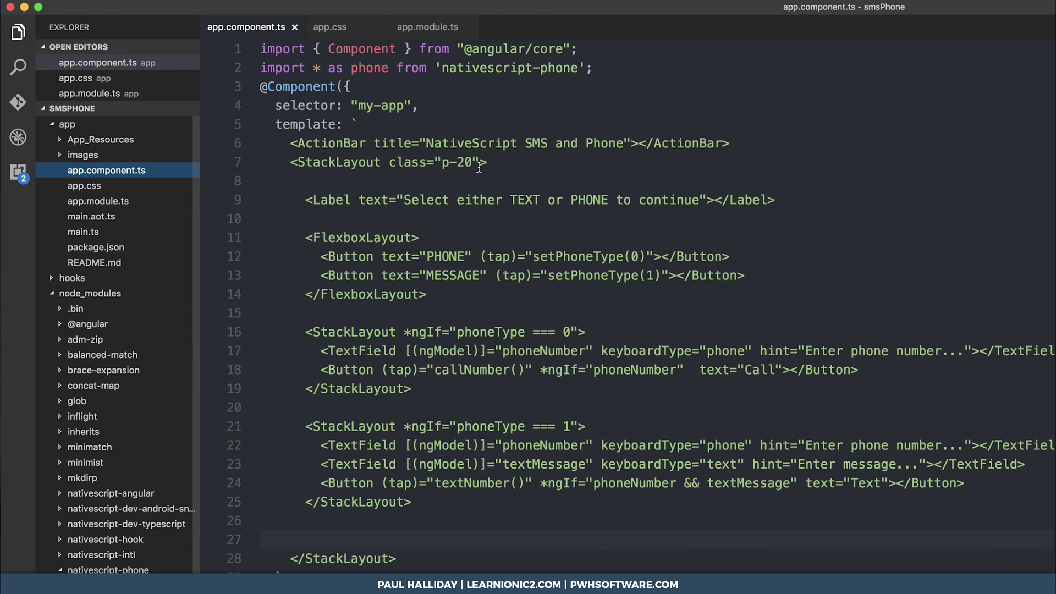
{"action": "left_click", "coordinate": [368, 142]}
{"action": "type", "text": "class=\"acti"}
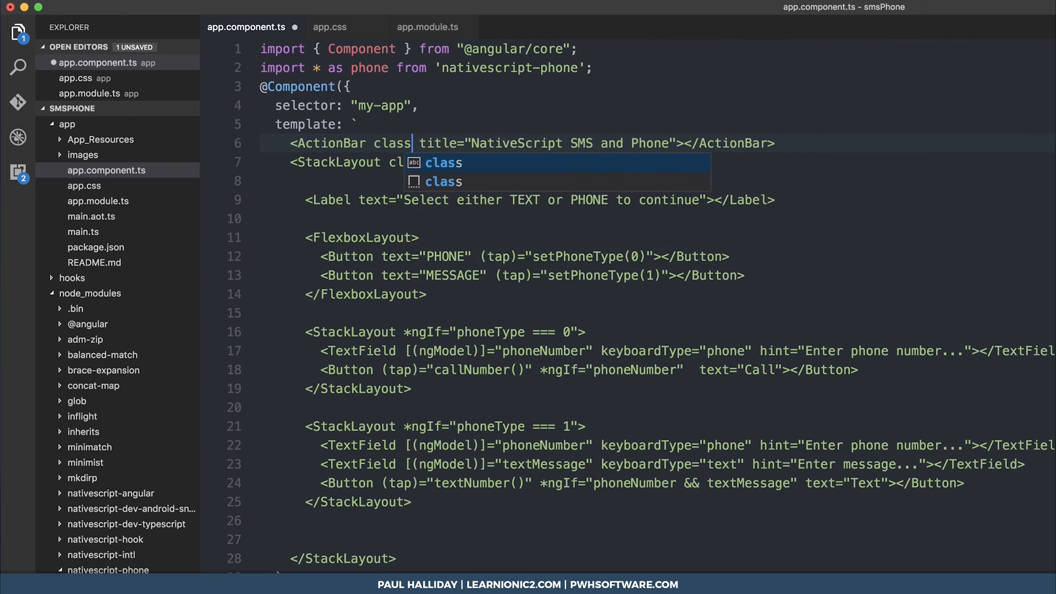
{"action": "type", "text": "on-bar\""}
{"action": "key", "text": "Escape"}
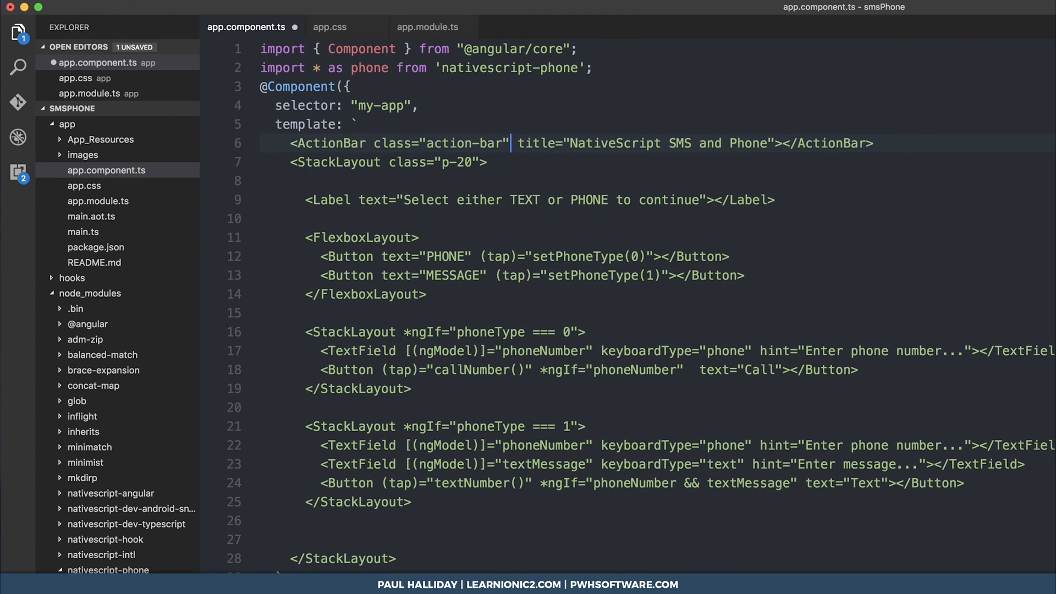
{"action": "key", "text": "super+s"}
{"action": "left_click", "coordinate": [306, 200]}
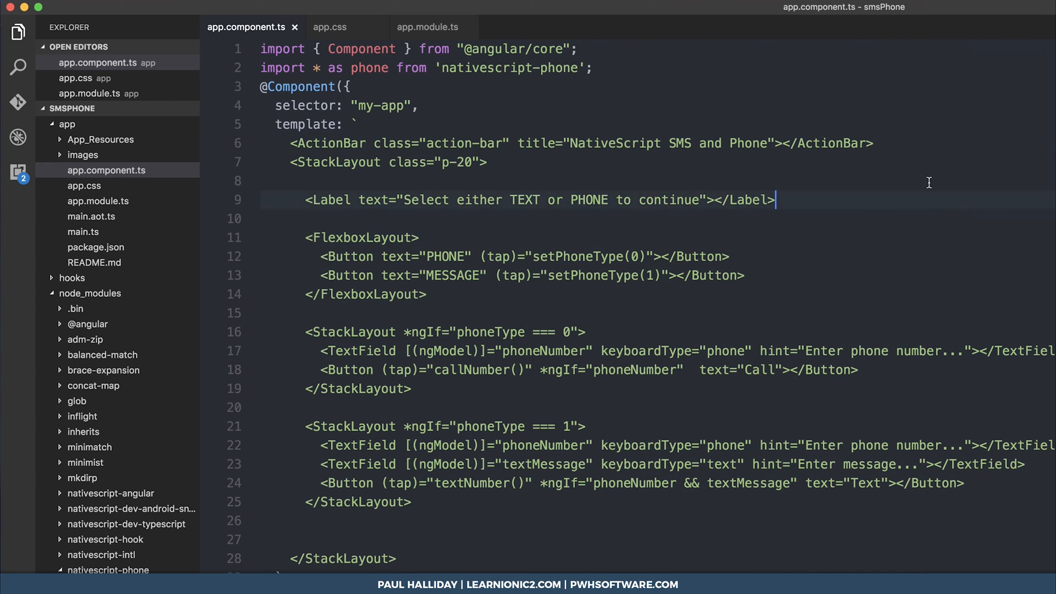
Add a .phone-button rule with green background-color and color: white to app.css.
{"action": "left_click", "coordinate": [916, 197]}
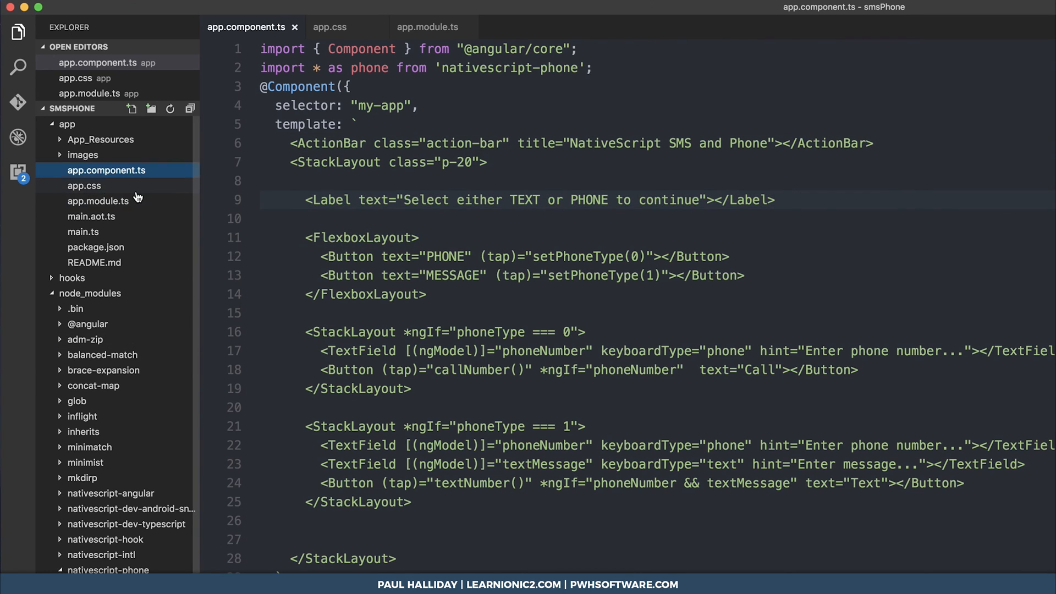
{"action": "left_click", "coordinate": [84, 186]}
{"action": "left_click", "coordinate": [587, 259]}
{"action": "key", "text": "Return"}
{"action": "type", "text": ".pho"}
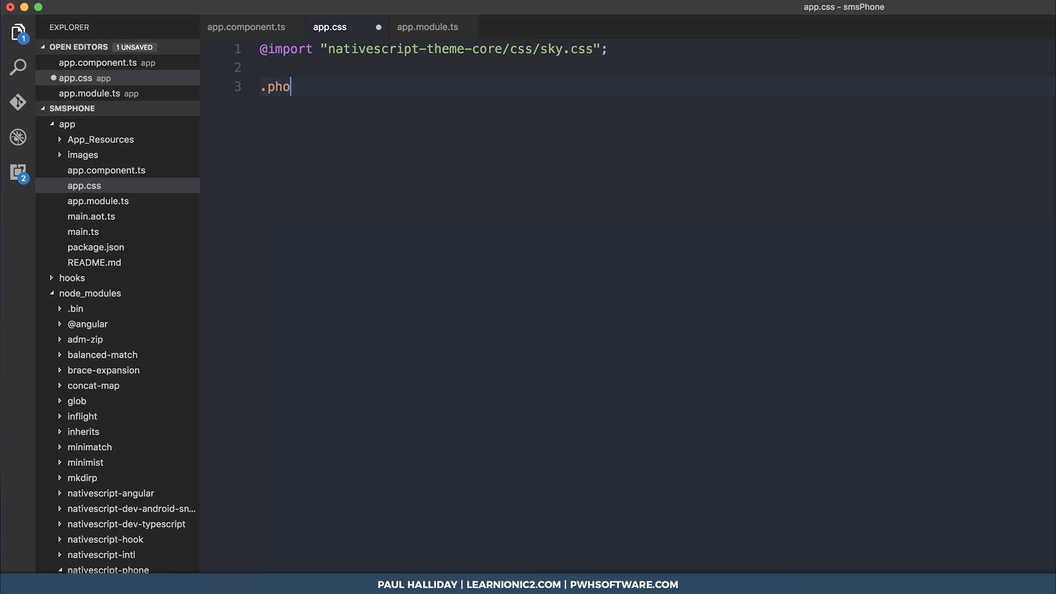
{"action": "type", "text": "ne-button {"}
{"action": "key", "text": "Return"}
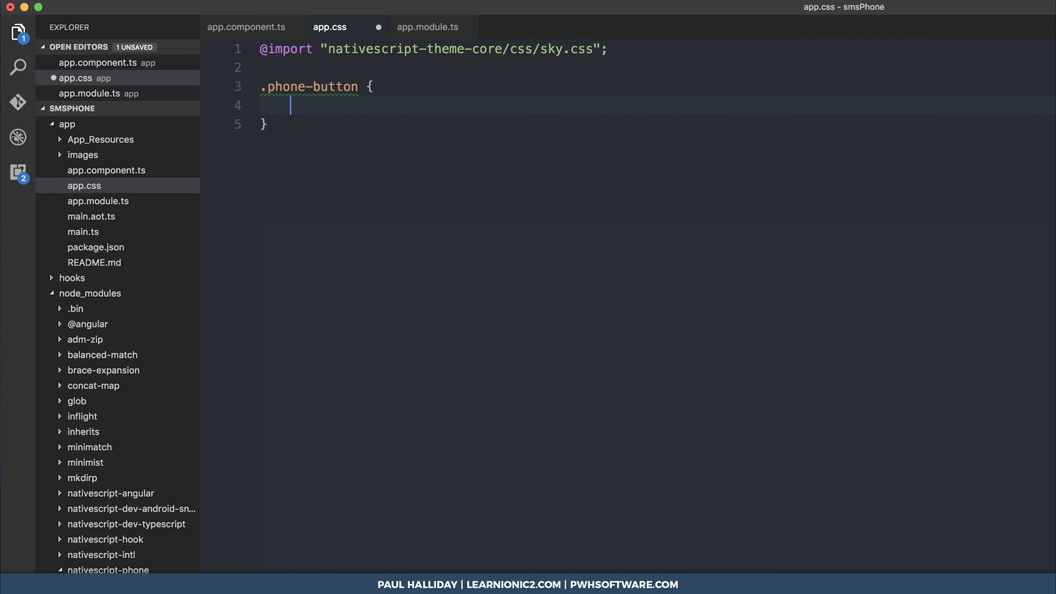
{"action": "type", "text": "background-colo"}
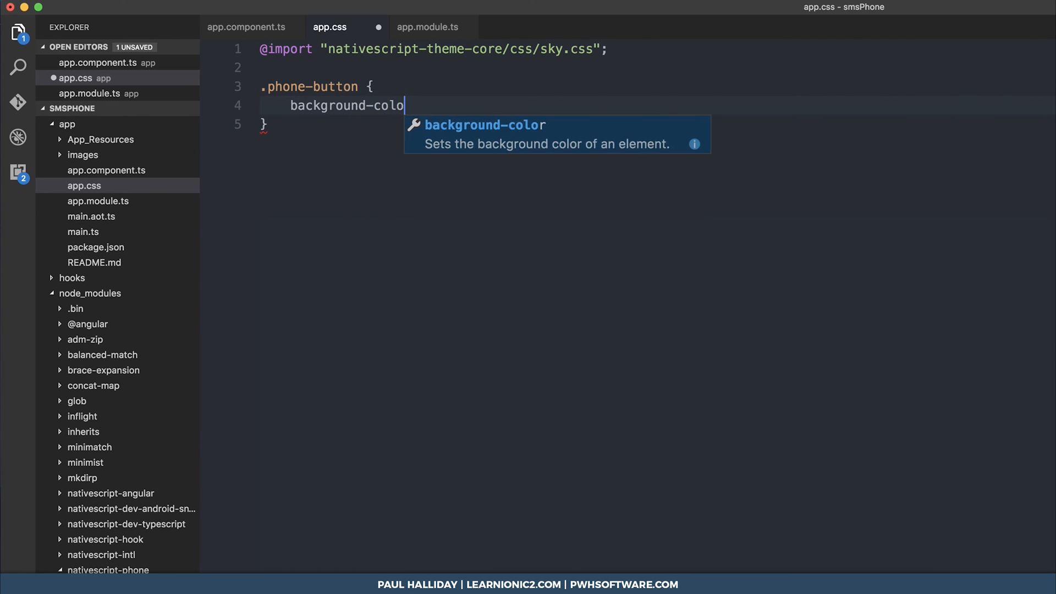
{"action": "type", "text": "r: £"}
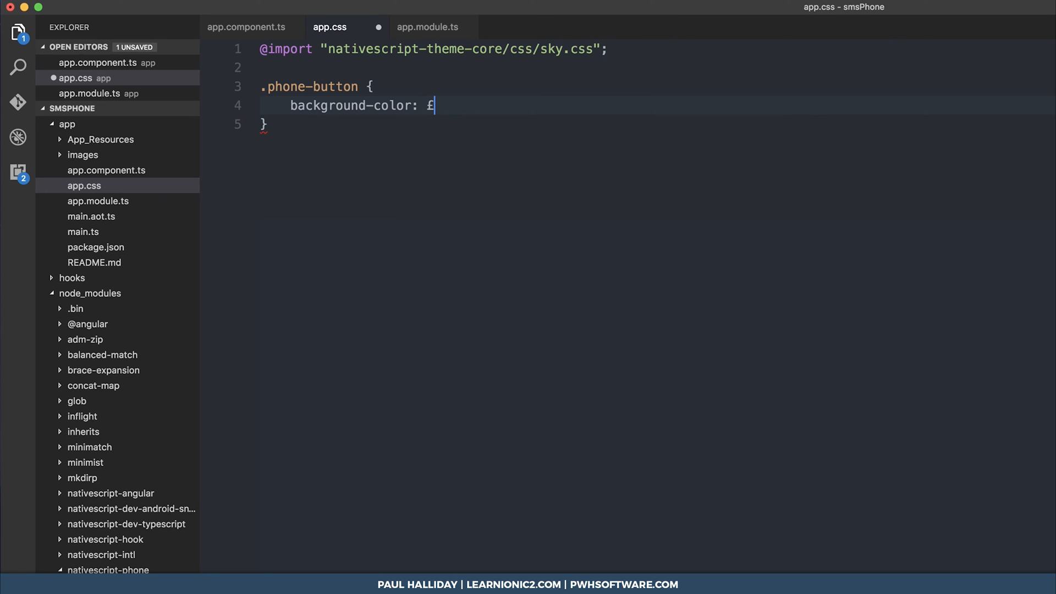
{"action": "key", "text": "BackSpace"}
{"action": "type", "text": "#2ecc71;"}
{"action": "key", "text": "Return"}
{"action": "type", "text": "col"}
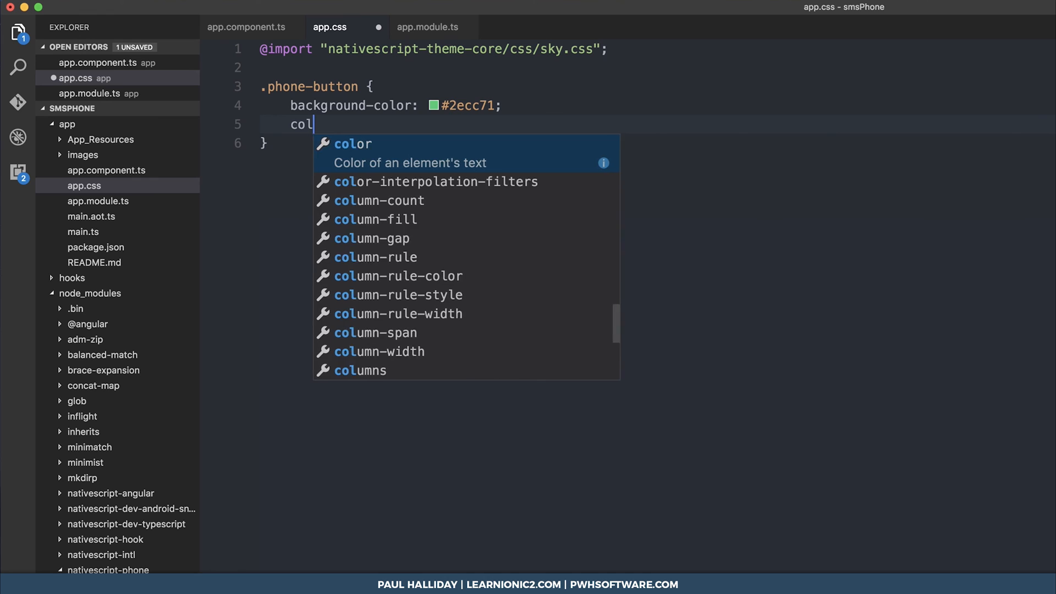
{"action": "type", "text": "or: white;"}
{"action": "key", "text": "Down"}
{"action": "key", "text": "End"}
{"action": "key", "text": "Return"}
Add a .text-button rule with blue background and white text, save, and return to app.component.ts.
{"action": "key", "text": "Return"}
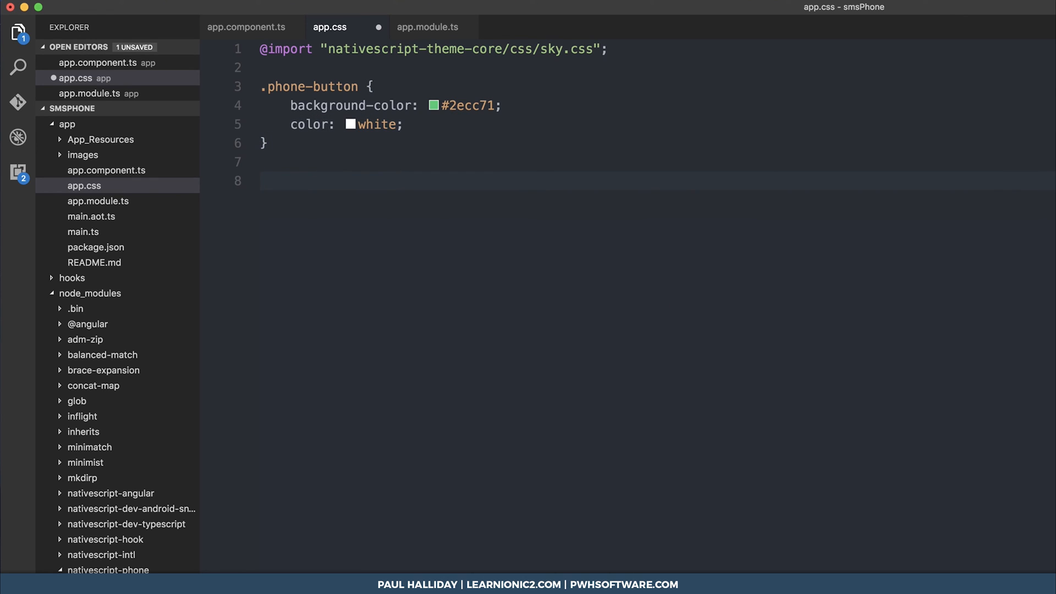
{"action": "type", "text": ".text-button {"}
{"action": "key", "text": "Return"}
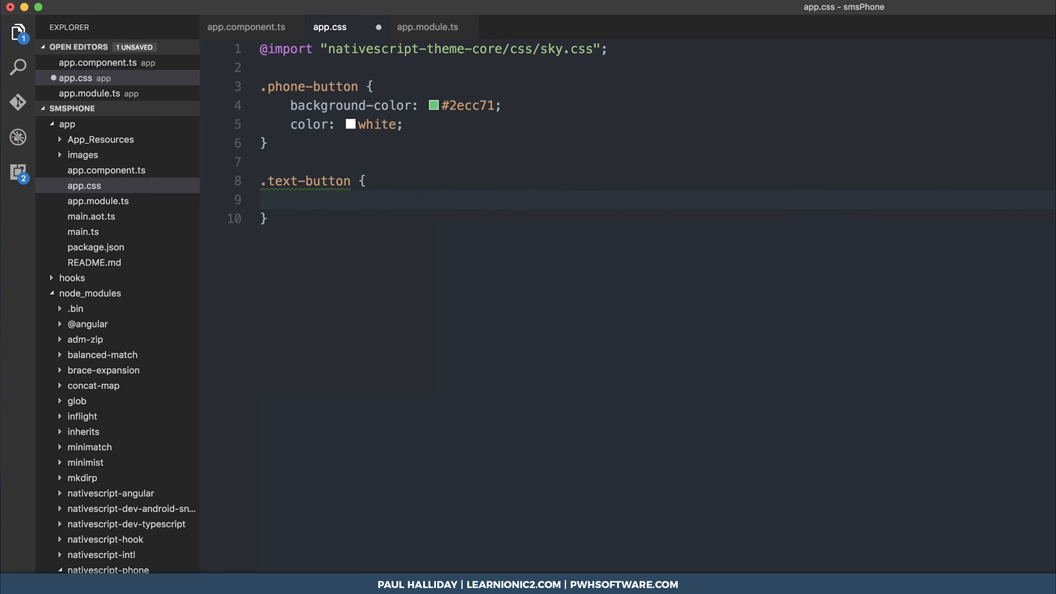
{"action": "type", "text": "background-colo"}
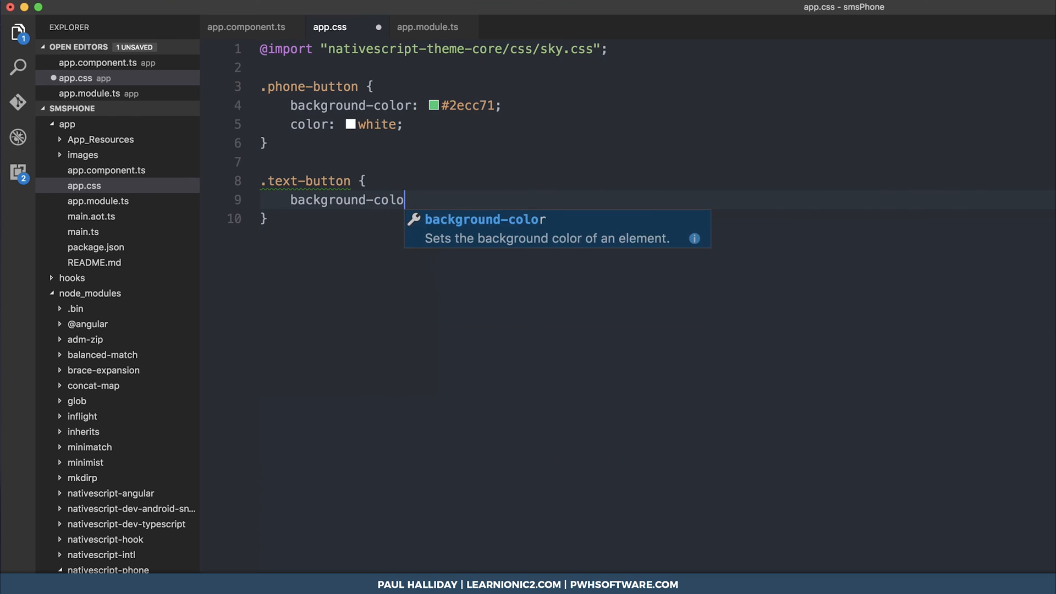
{"action": "type", "text": "r:#3498"}
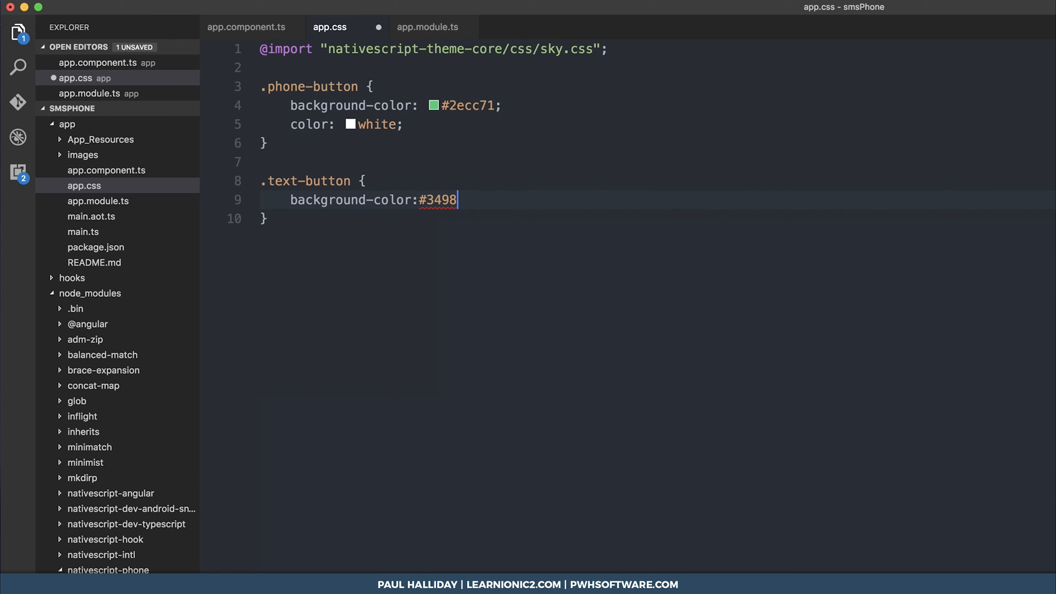
{"action": "type", "text": "db;"}
{"action": "key", "text": "Return"}
{"action": "type", "text": "color:bl"}
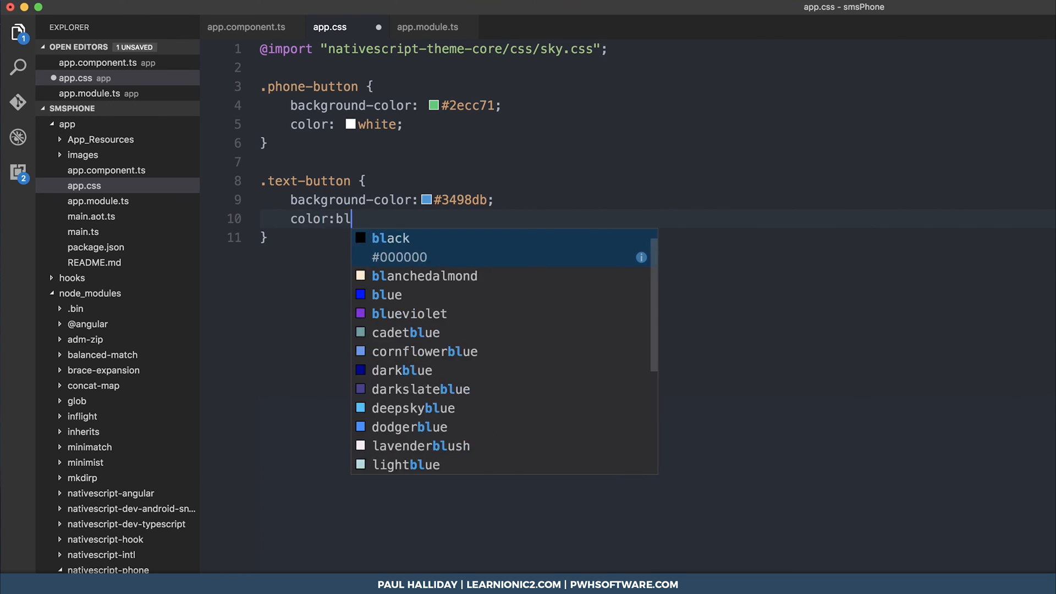
{"action": "key", "text": "BackSpace"}
{"action": "key", "text": "BackSpace"}
{"action": "type", "text": "white;"}
{"action": "key", "text": "super+s"}
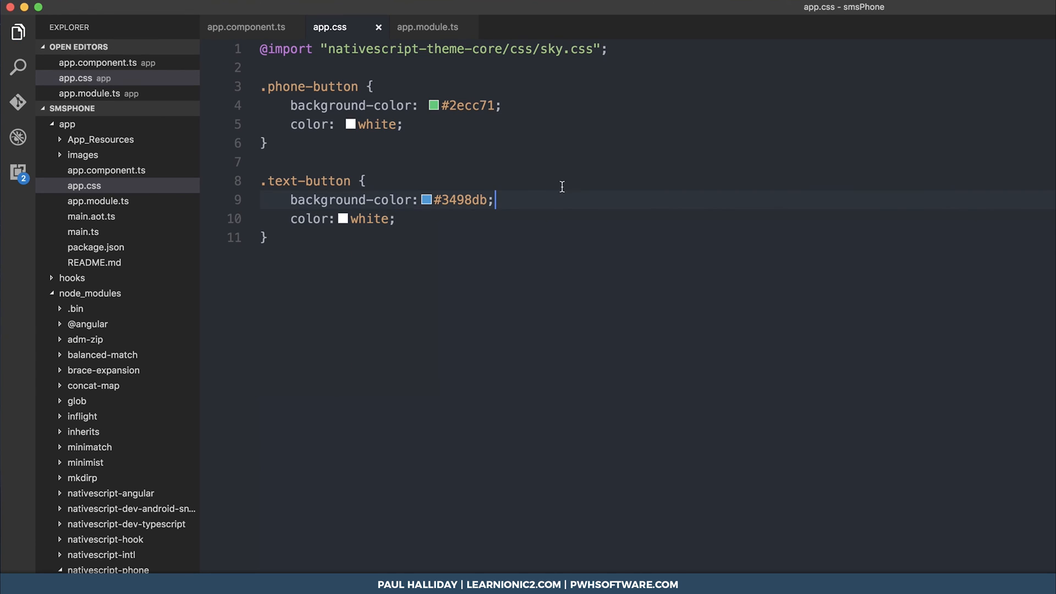
{"action": "key", "text": "ctrl+Tab"}
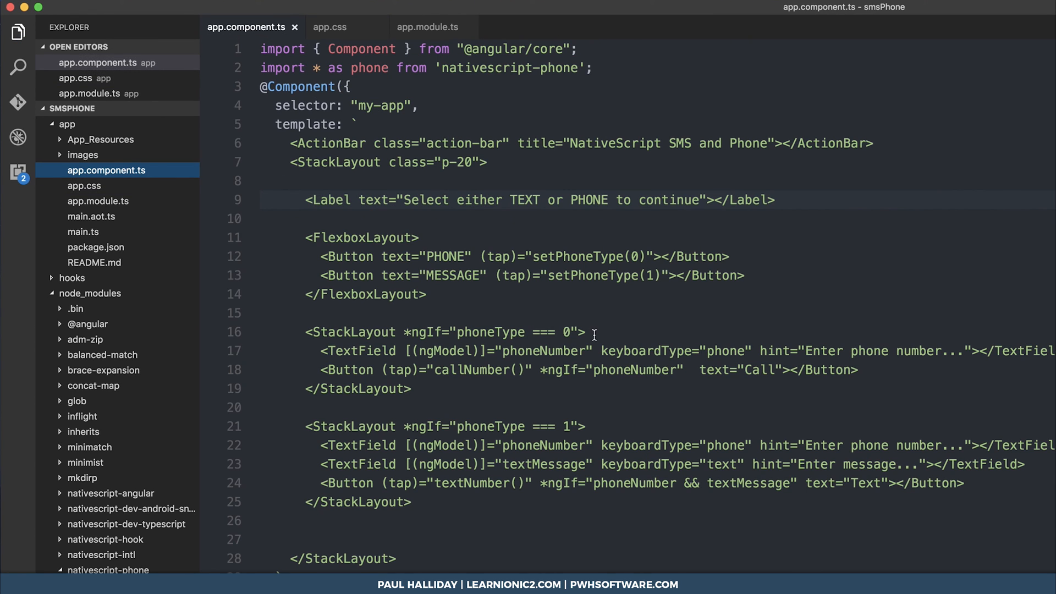
Add class phone-button to the PHONE button and text-button to the MESSAGE button.
{"action": "left_click", "coordinate": [382, 257]}
{"action": "type", "text": "class=\""}
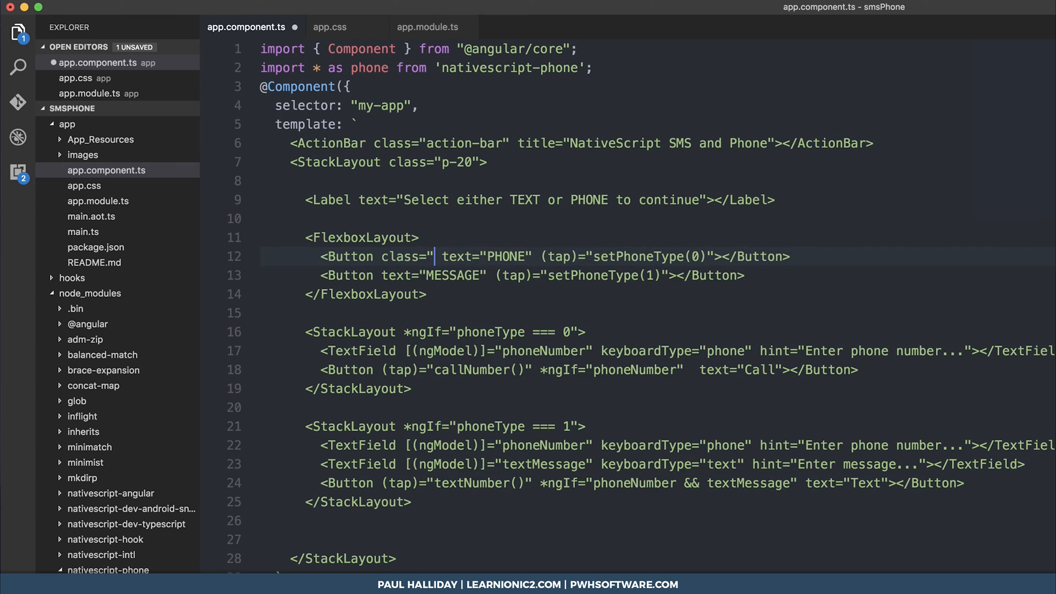
{"action": "type", "text": "phone-button\""}
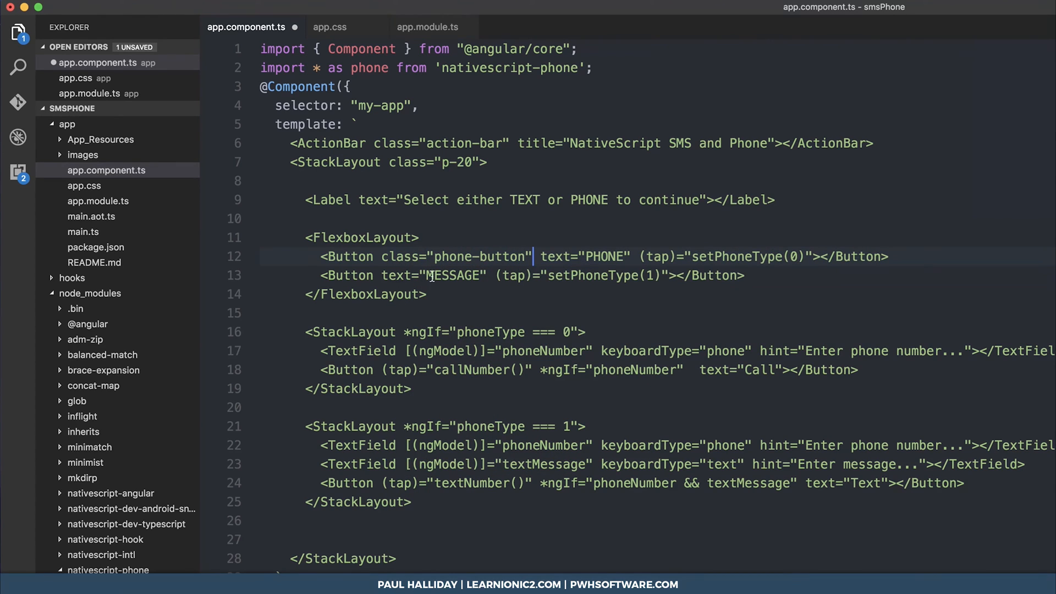
{"action": "left_click", "coordinate": [382, 276]}
{"action": "type", "text": "class="}
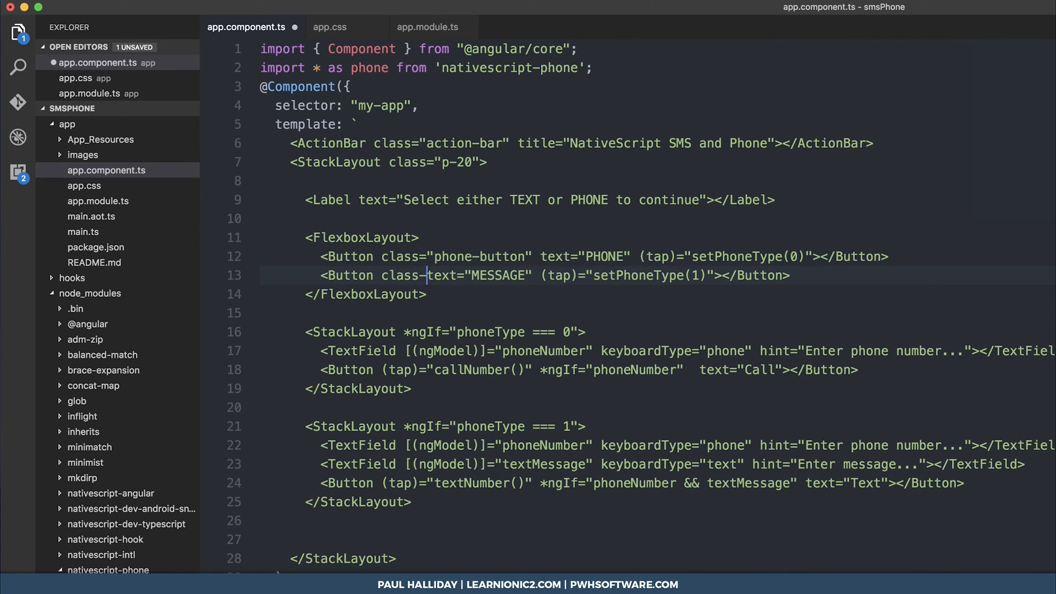
{"action": "type", "text": "\"text-button"}
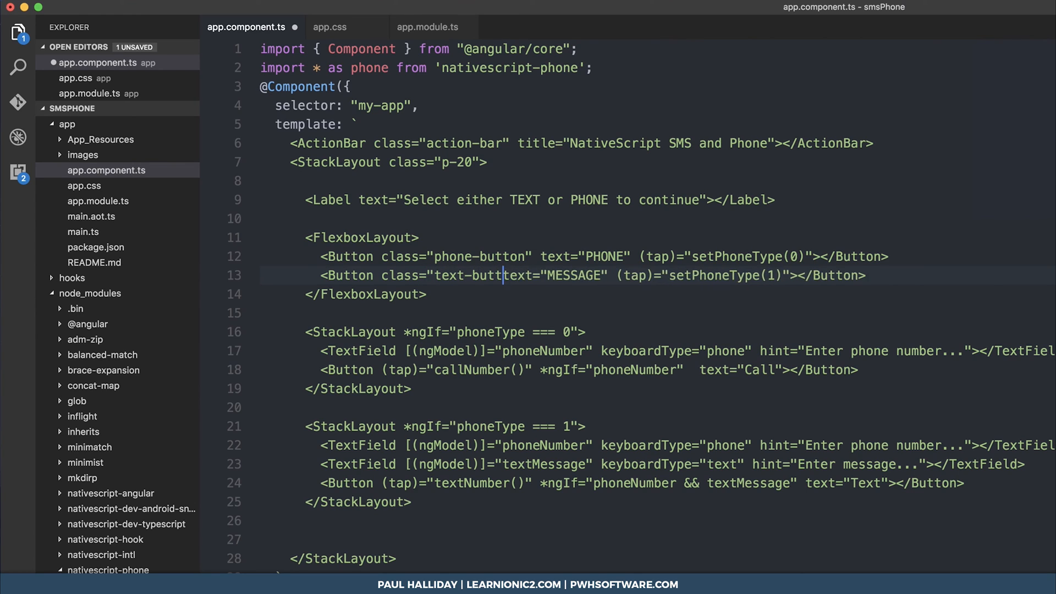
{"action": "type", "text": "\""}
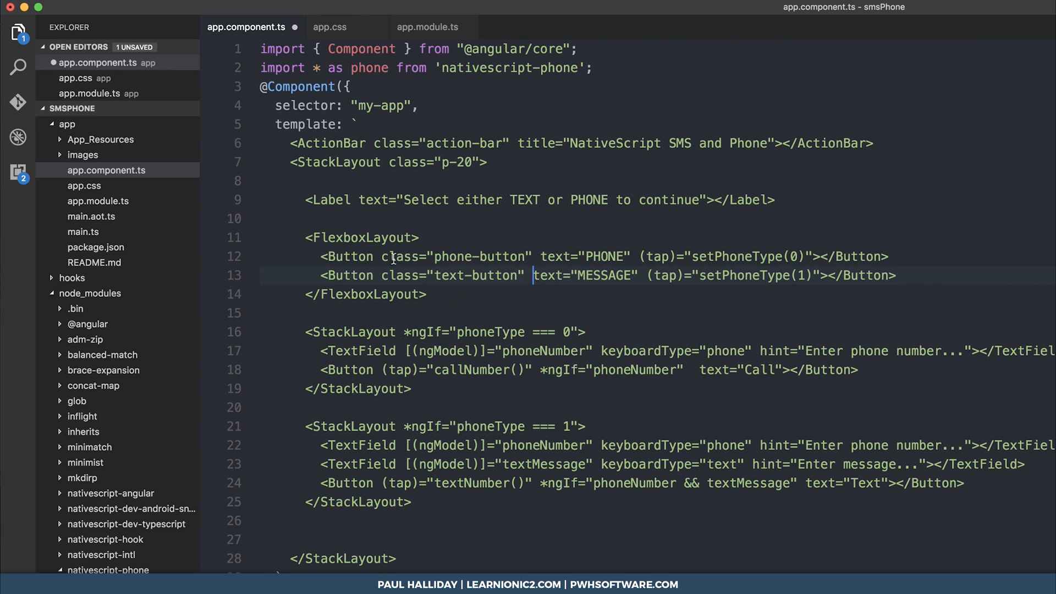
Copy phone-button onto the Call button and text-button onto the Text button.
{"action": "left_click_drag", "start_coordinate": [382, 258], "coordinate": [533, 258]}
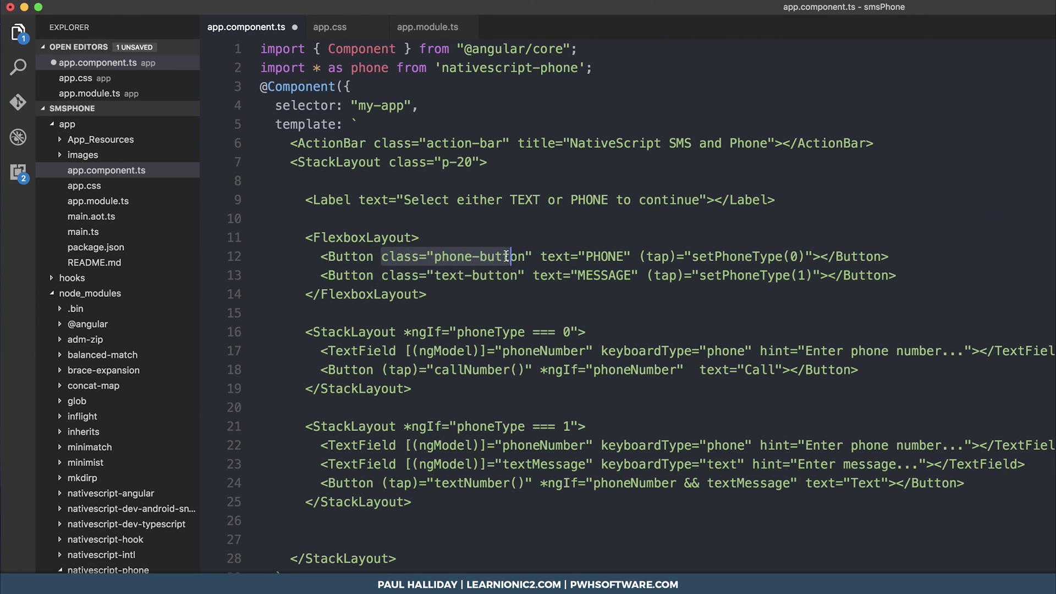
{"action": "left_click", "coordinate": [379, 370]}
{"action": "type", "text": "class=\"phone-button\""}
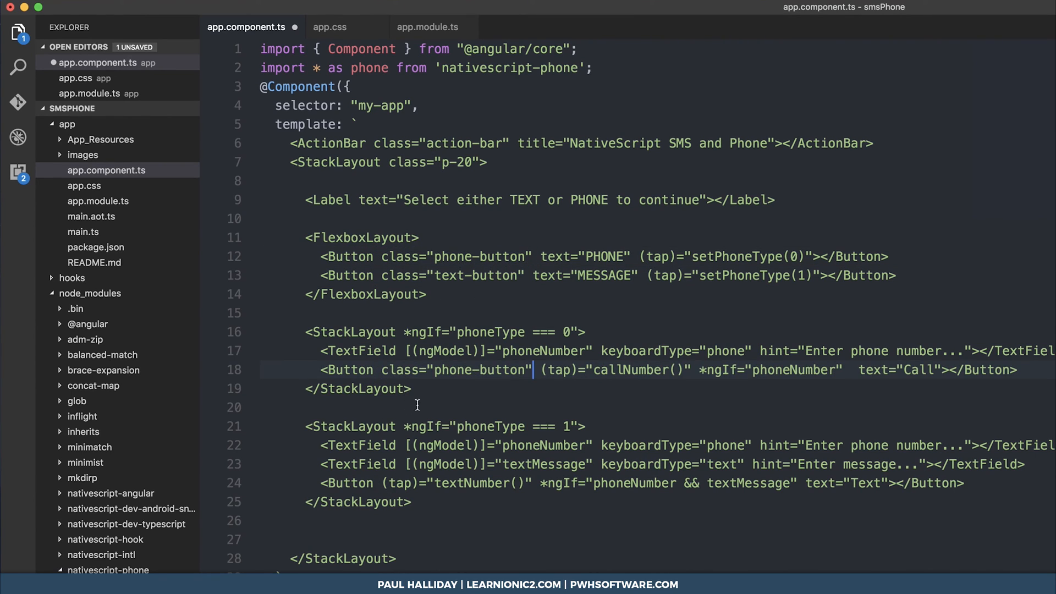
{"action": "left_click_drag", "start_coordinate": [382, 276], "coordinate": [526, 276]}
{"action": "key", "text": "ctrl+c"}
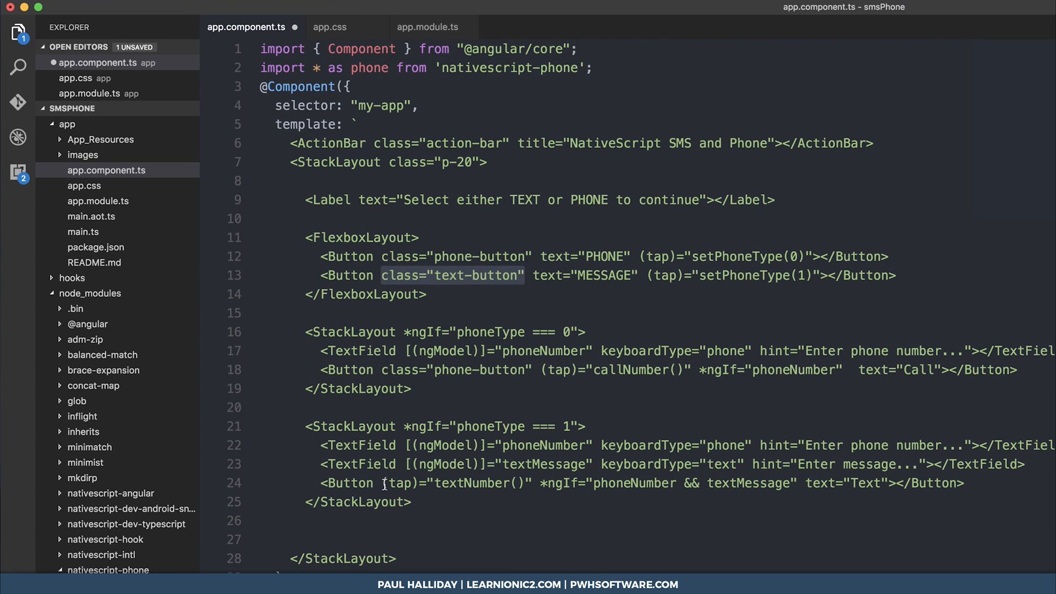
{"action": "left_click", "coordinate": [381, 483]}
{"action": "key", "text": "ctrl+v"}
{"action": "scroll", "coordinate": [566, 330], "scroll_direction": "down", "scroll_amount": 5}
{"action": "scroll", "coordinate": [566, 330], "scroll_direction": "up", "scroll_amount": 5}
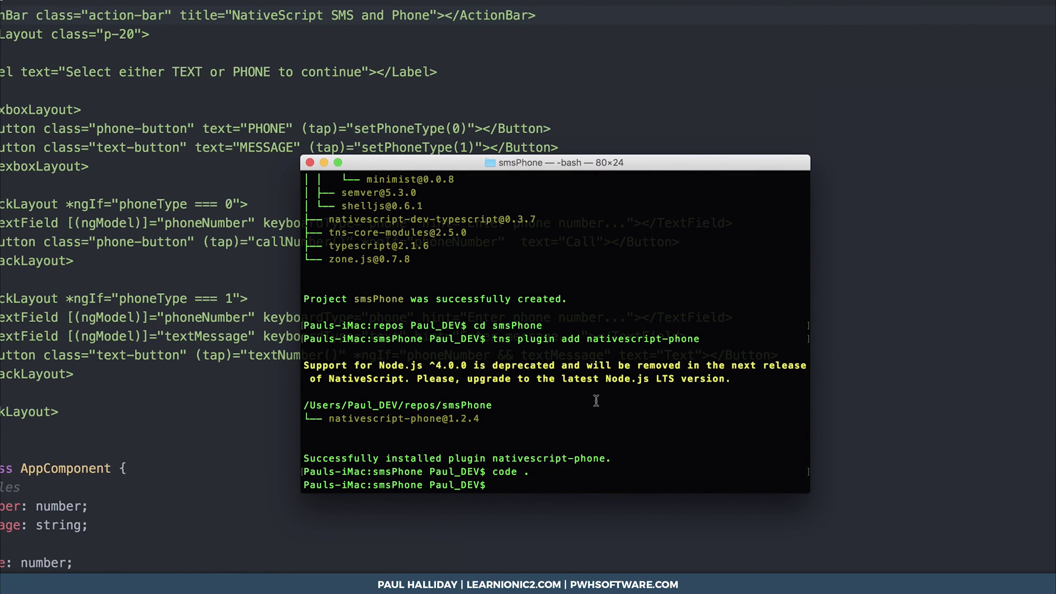
{"action": "type", "text": "t"}
{"action": "type", "text": "run android"}
{"action": "key", "text": "BackSpace"}
{"action": "key", "text": "BackSpace"}
{"action": "key", "text": "BackSpace"}
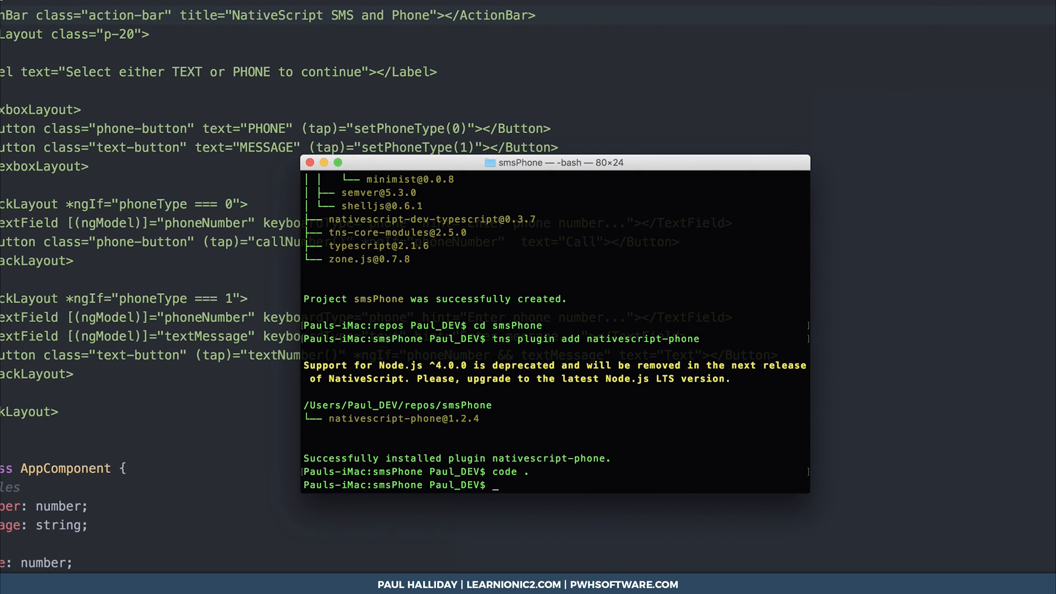